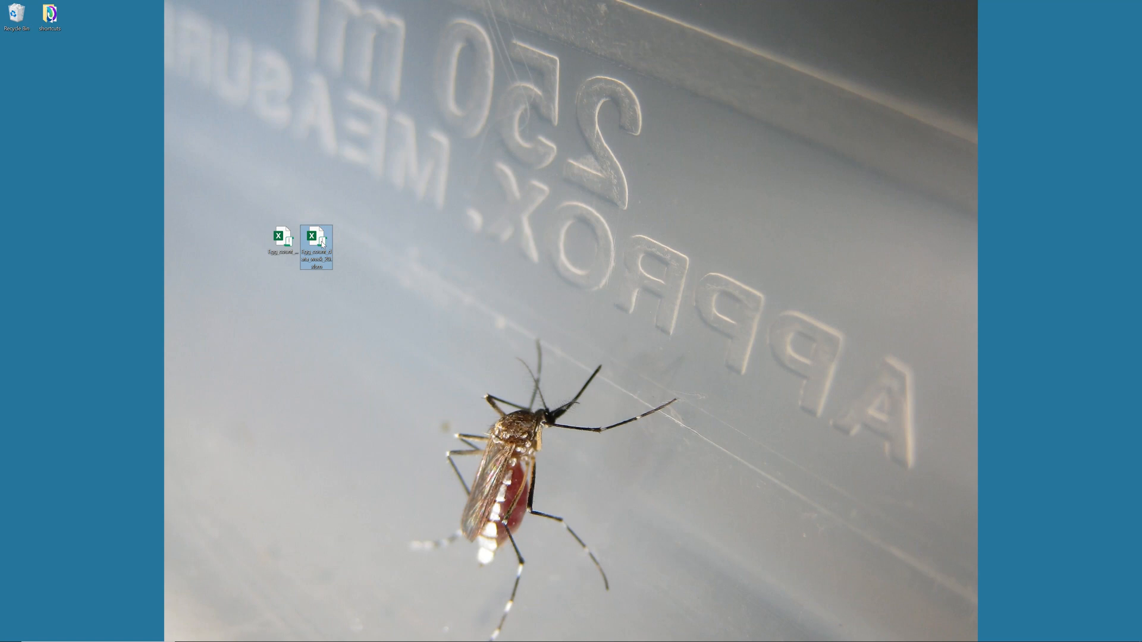
Open the week 20 egg count workbook with its macros enabled and clear the old data using its macro
double_click(322, 244)
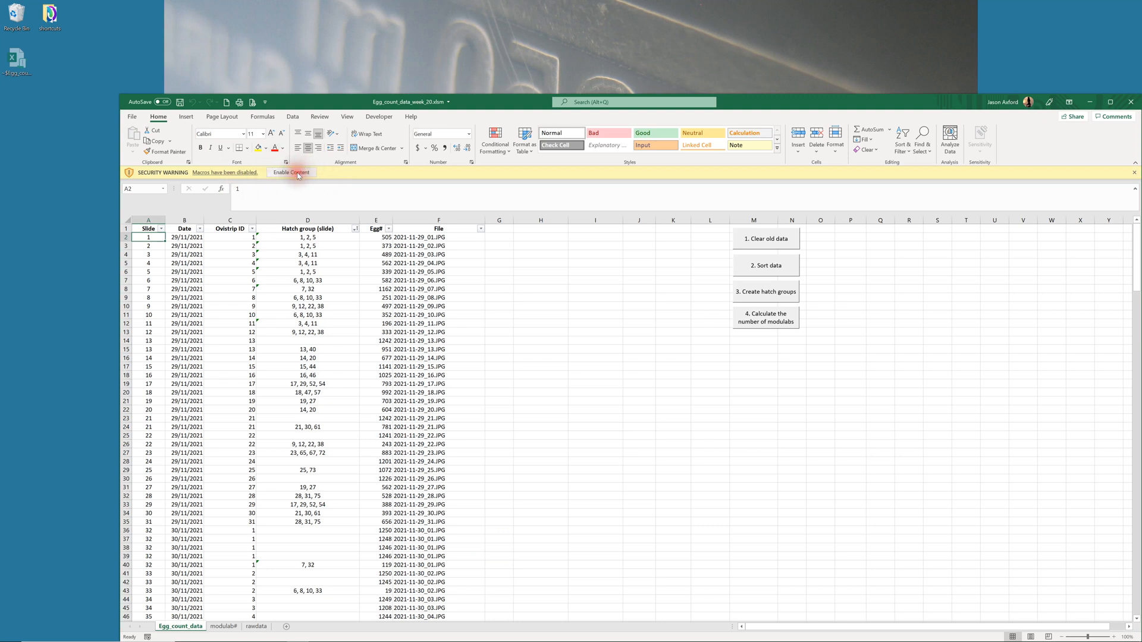
click(291, 172)
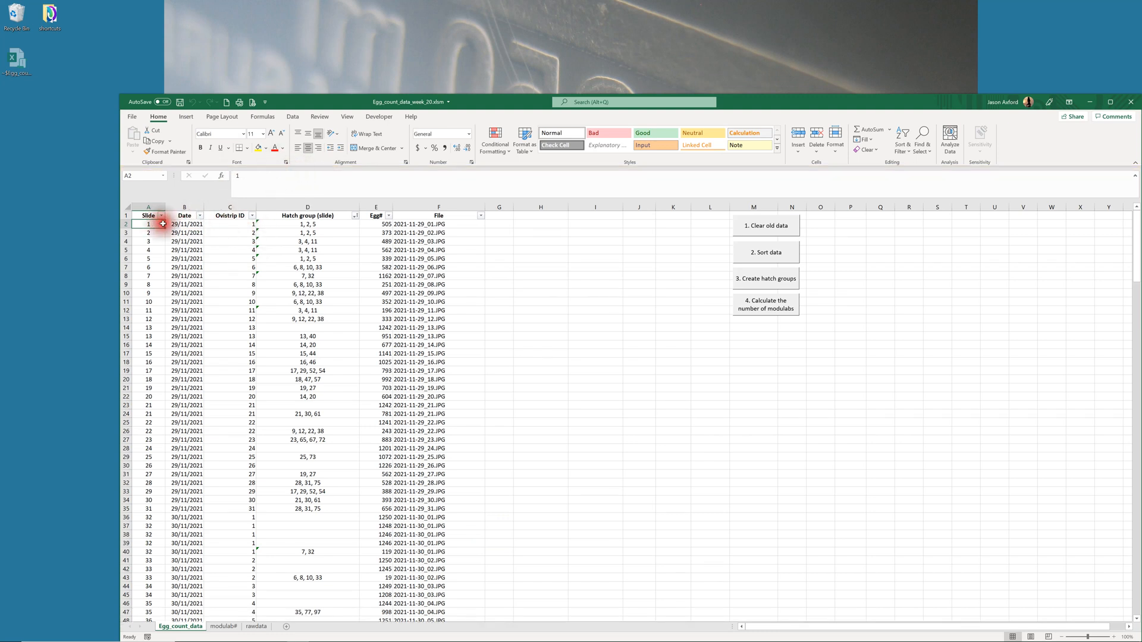
click(748, 236)
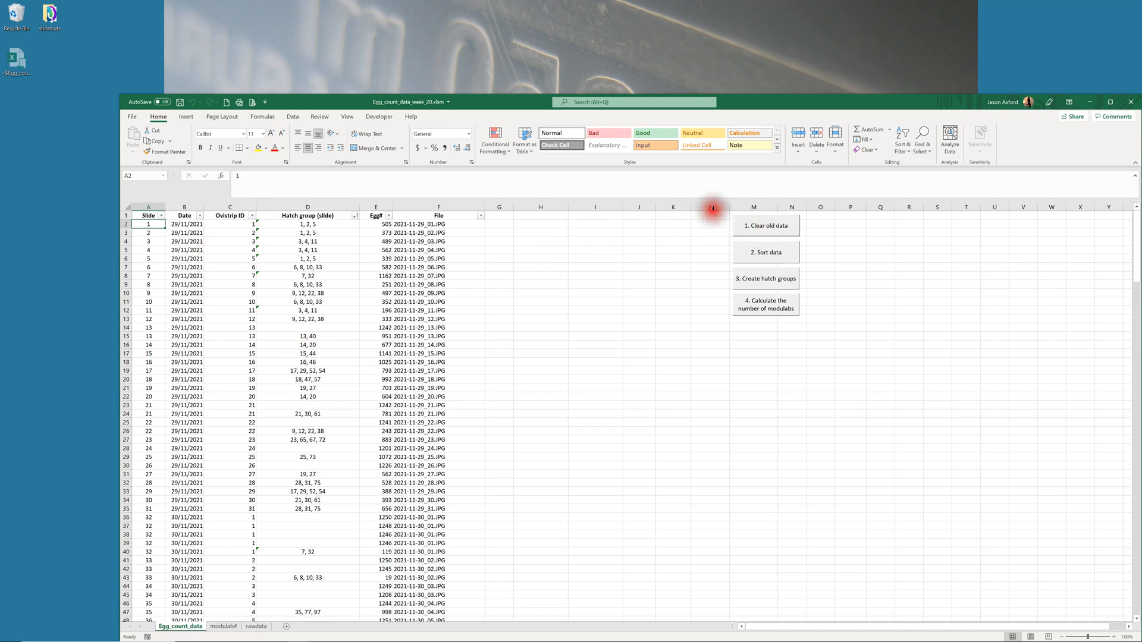
click(764, 233)
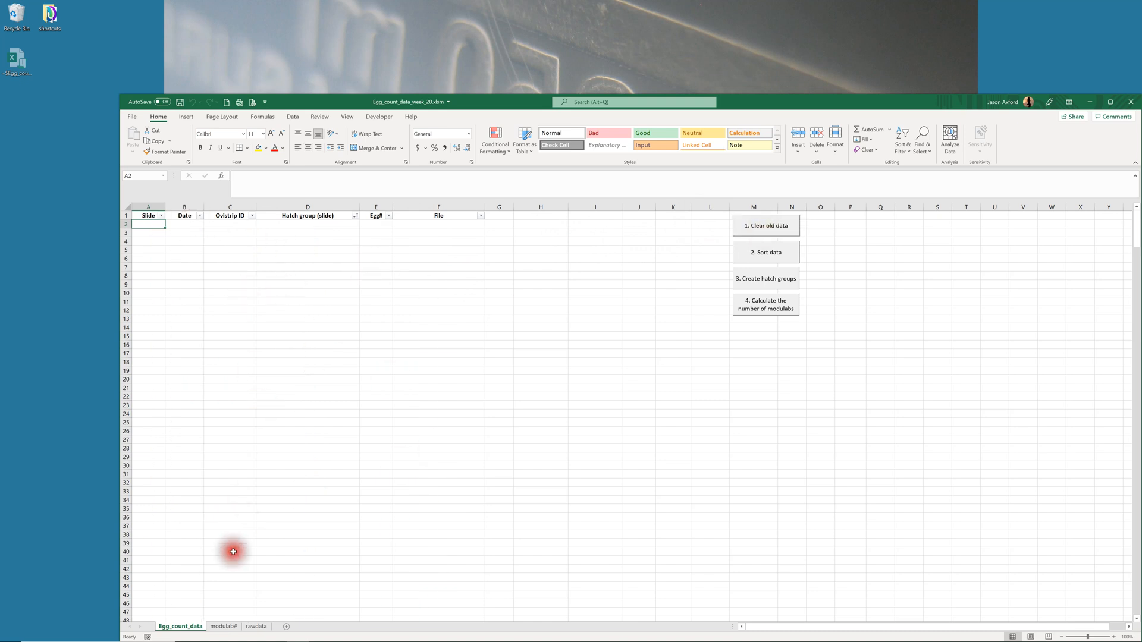
Check the modulab# and rawdata sheets for leftover data
click(224, 626)
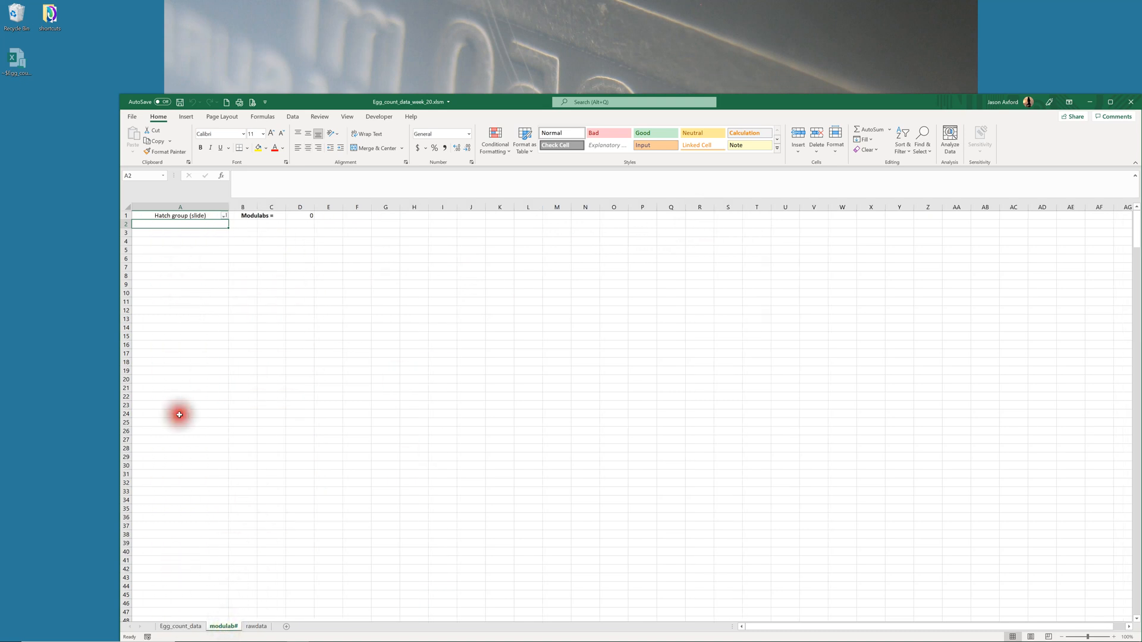
click(255, 626)
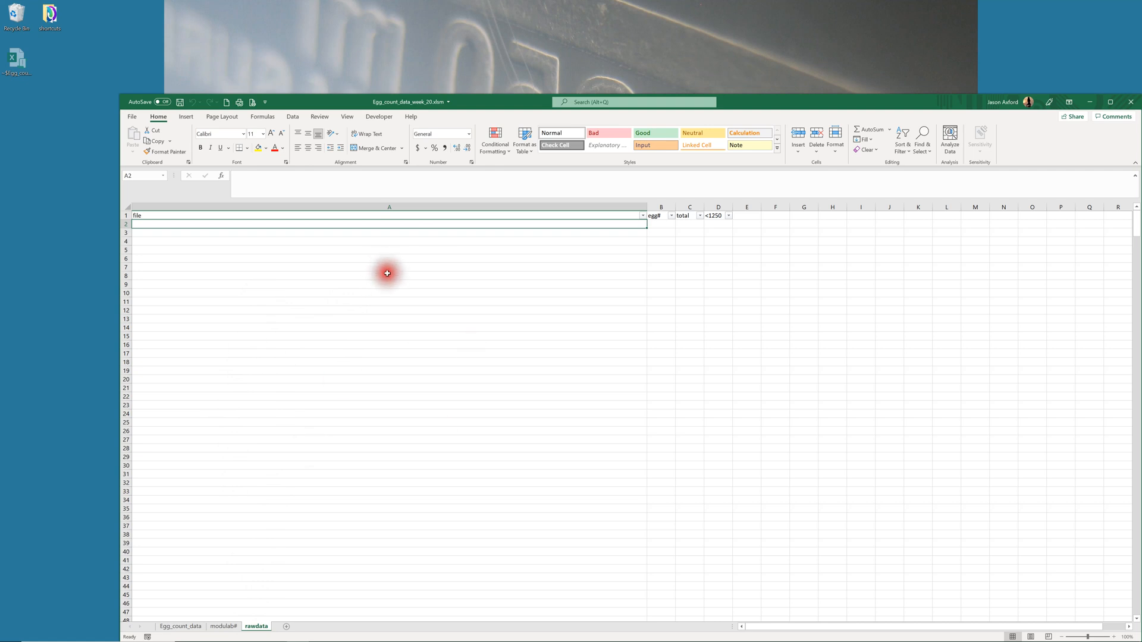
mouse_move(502, 104)
mouse_down()
mouse_move(428, 222)
mouse_move(434, 273)
mouse_move(493, 87)
mouse_up()
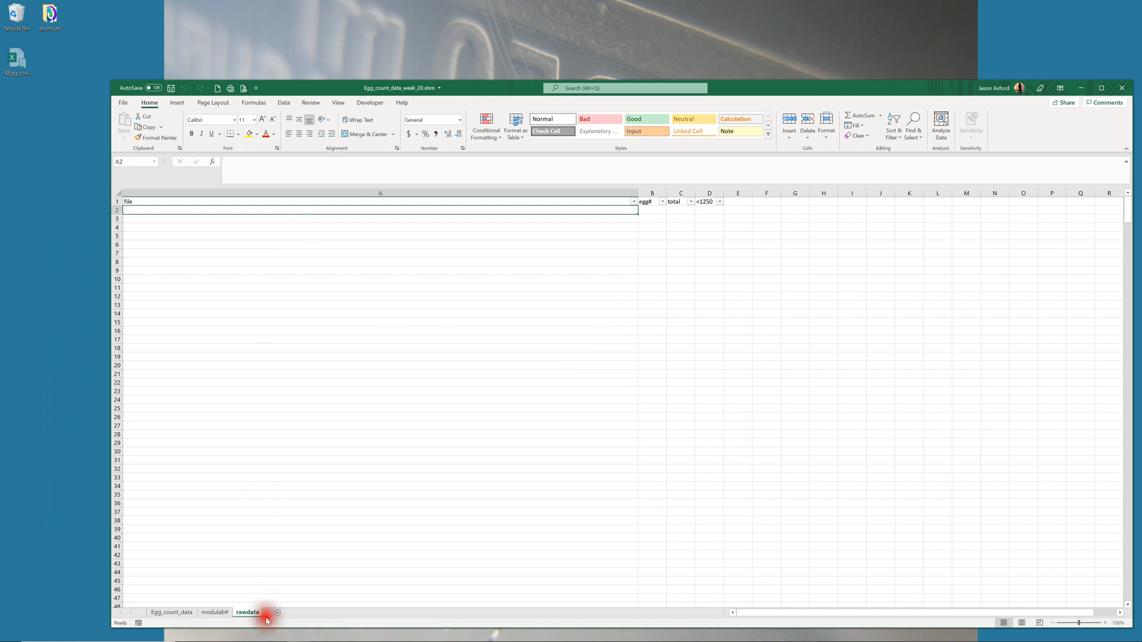
In File Explorer, go to Dropbox > Saudi_Wolbachia_Project > Rearing lab > photos_filter_paper_raw_data_Jeddah > Egg_count_week20_6-9-Dec_2021 > Count data
click(193, 631)
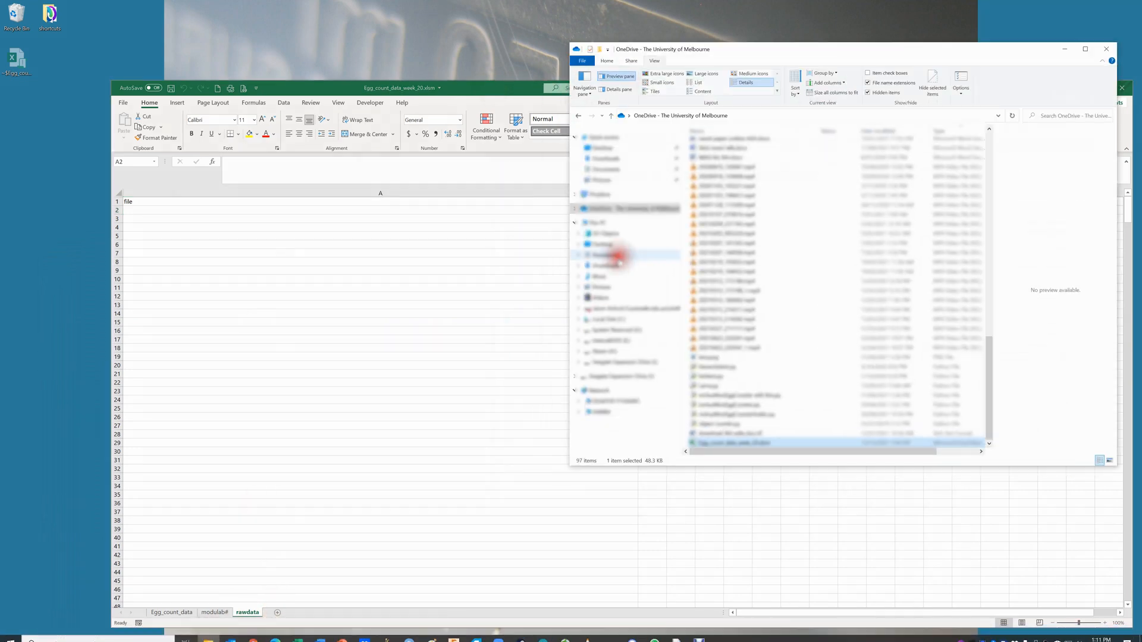
click(604, 194)
scroll(702, 360, down, 2)
double_click(732, 315)
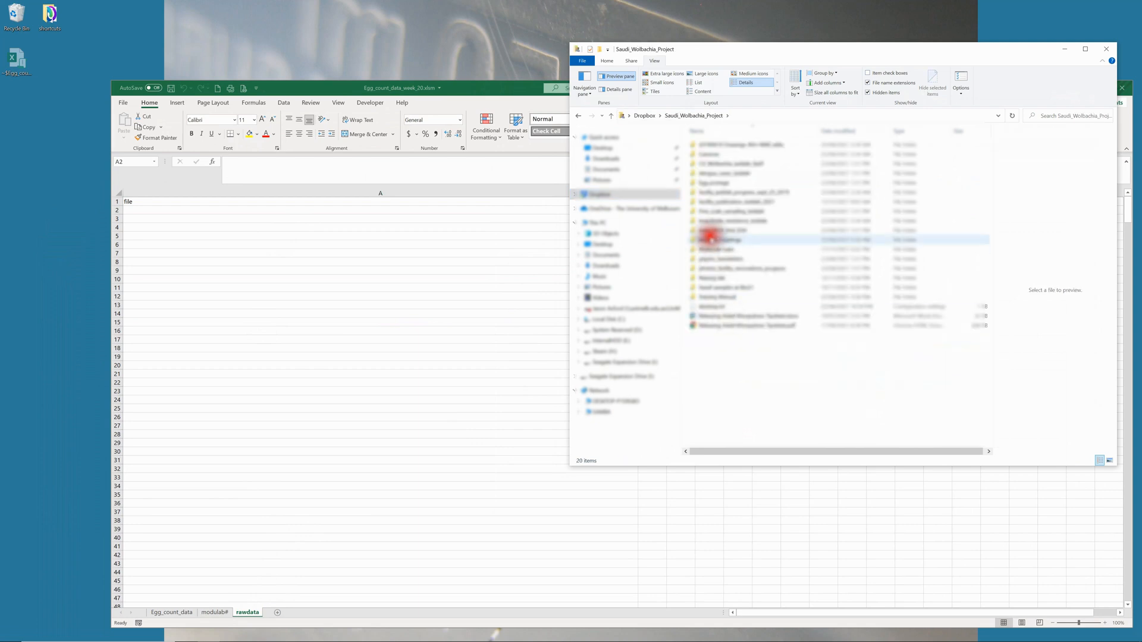
double_click(716, 271)
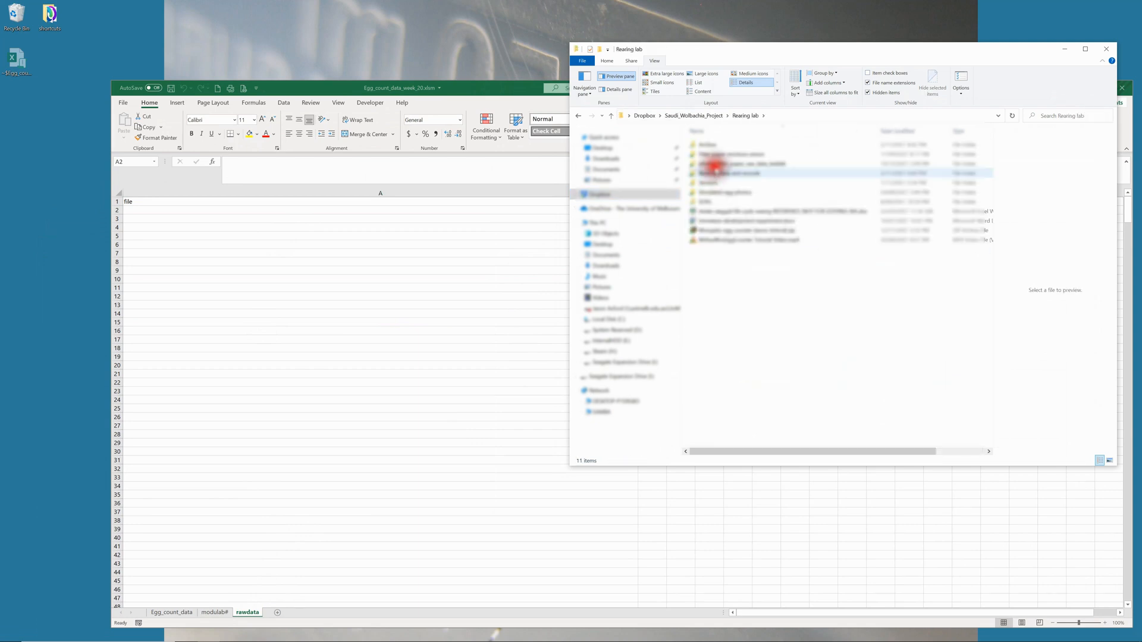
double_click(720, 164)
click(755, 355)
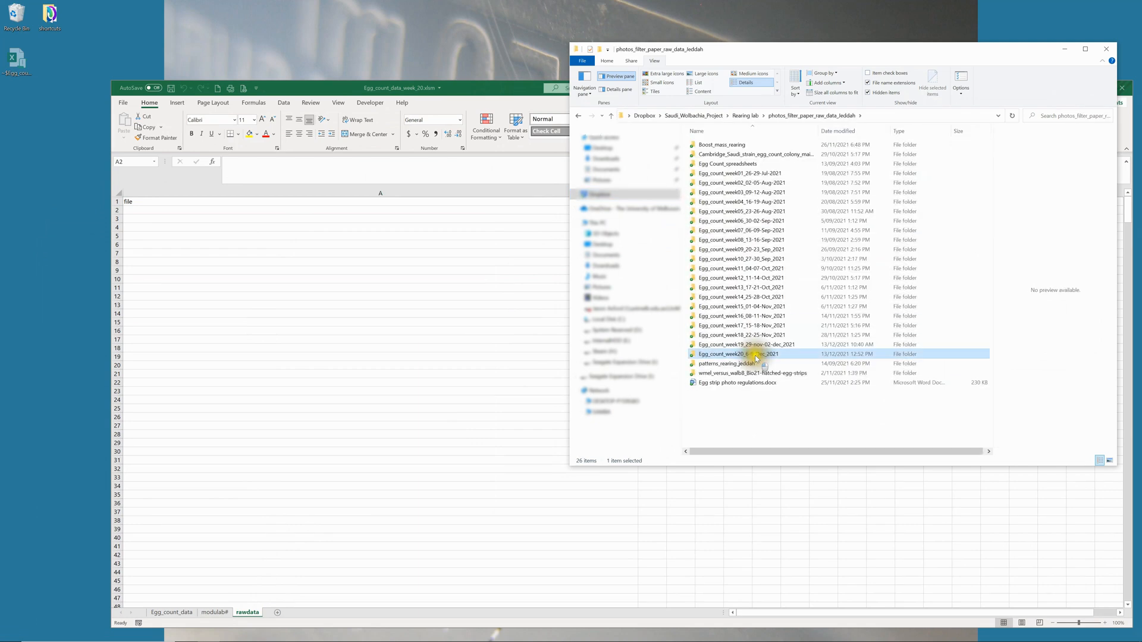
double_click(755, 355)
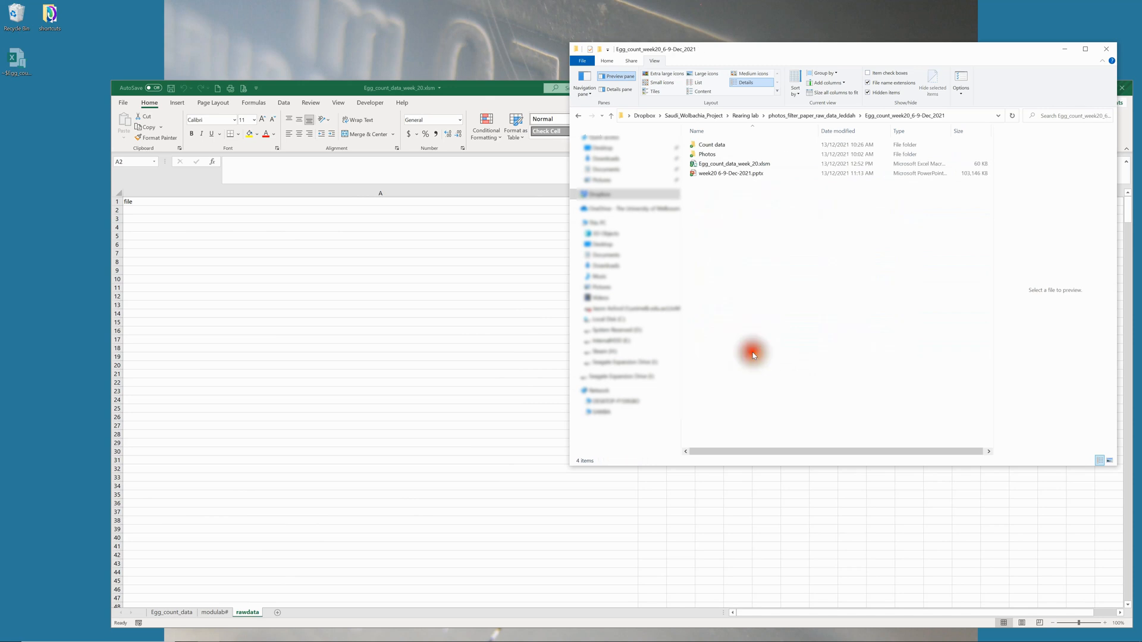
double_click(717, 146)
Find Egg count data.csv in the Count data folder and open it in Excel
click(722, 242)
scroll(723, 247, down, 3)
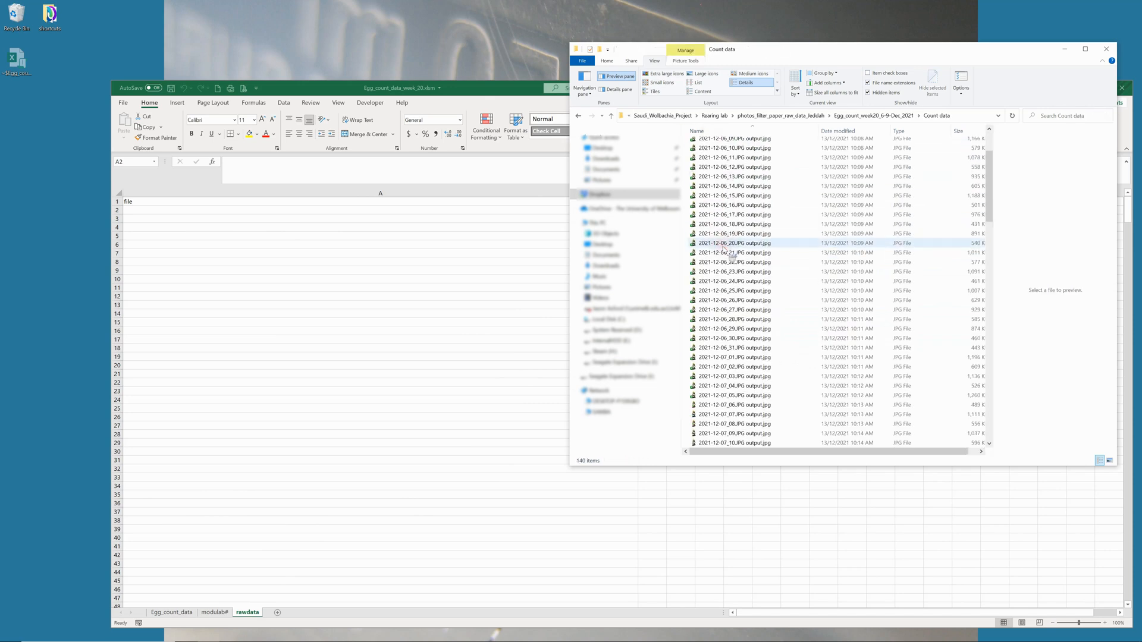
scroll(722, 248, down, 12)
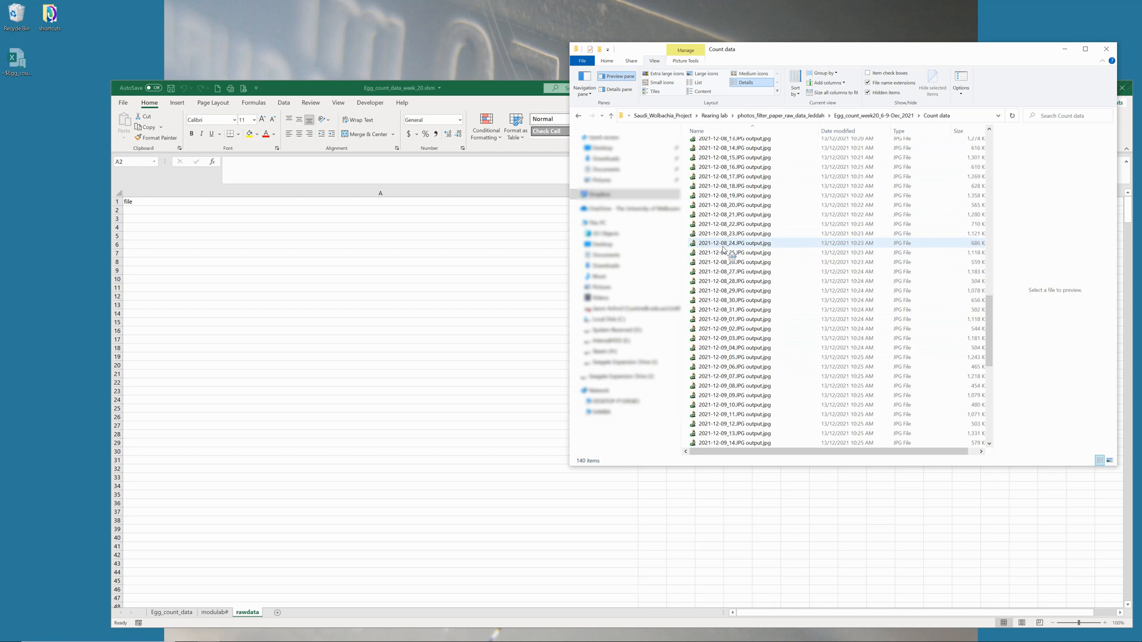
scroll(724, 250, down, 11)
click(714, 301)
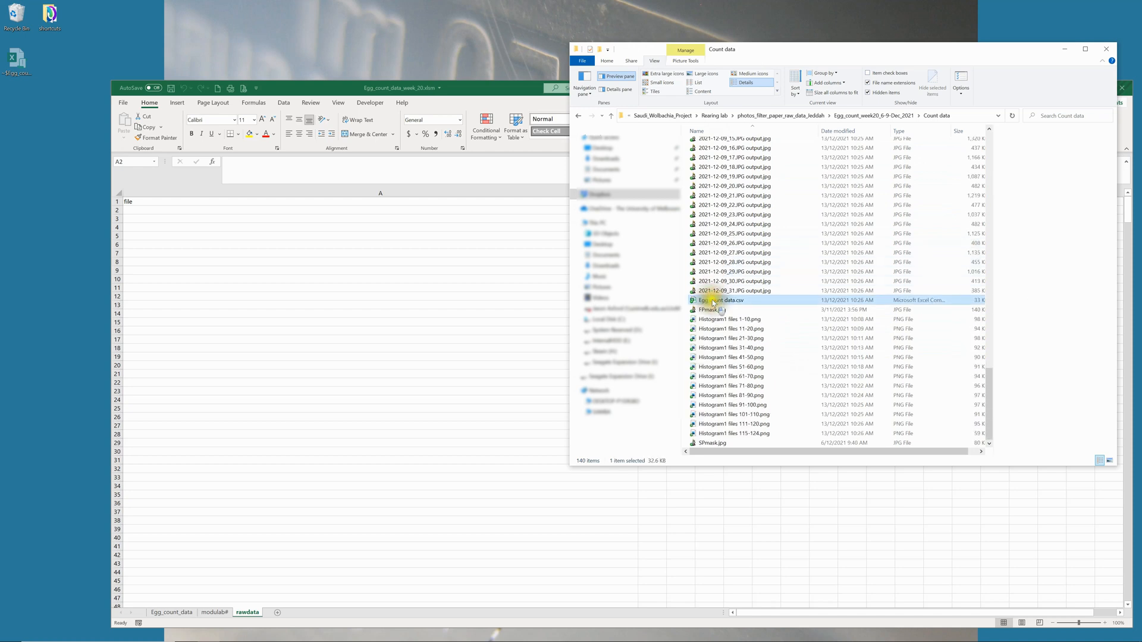
key(alt+Tab)
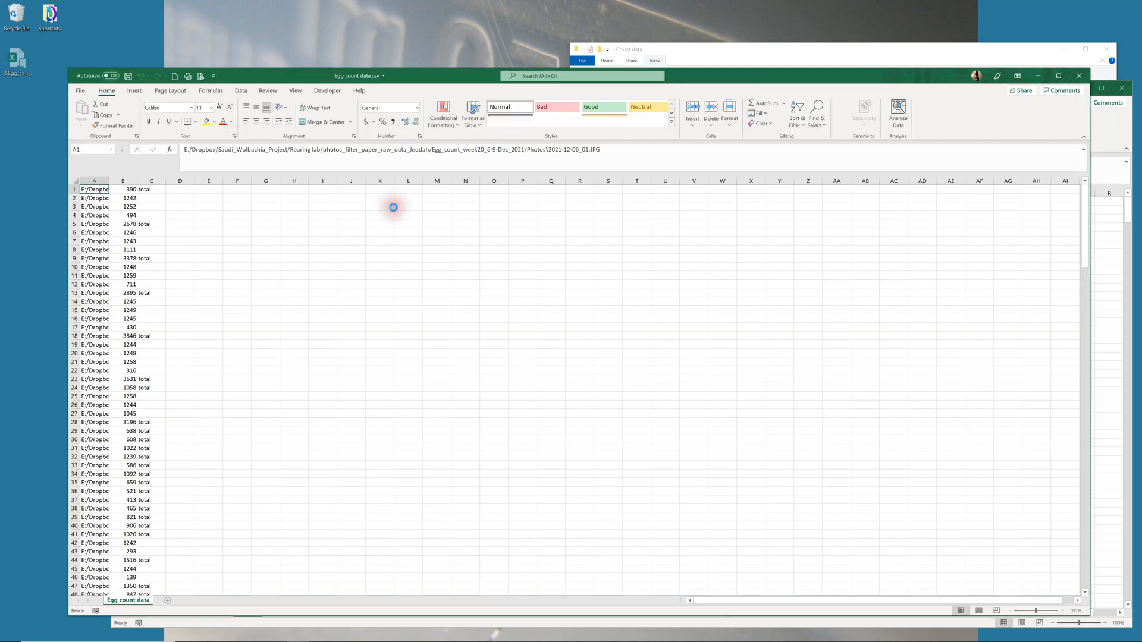
Copy all the CSV data in columns A to C, from row 1 to row 228
drag(98, 190, 146, 569)
key(ctrl+c)
click(568, 350)
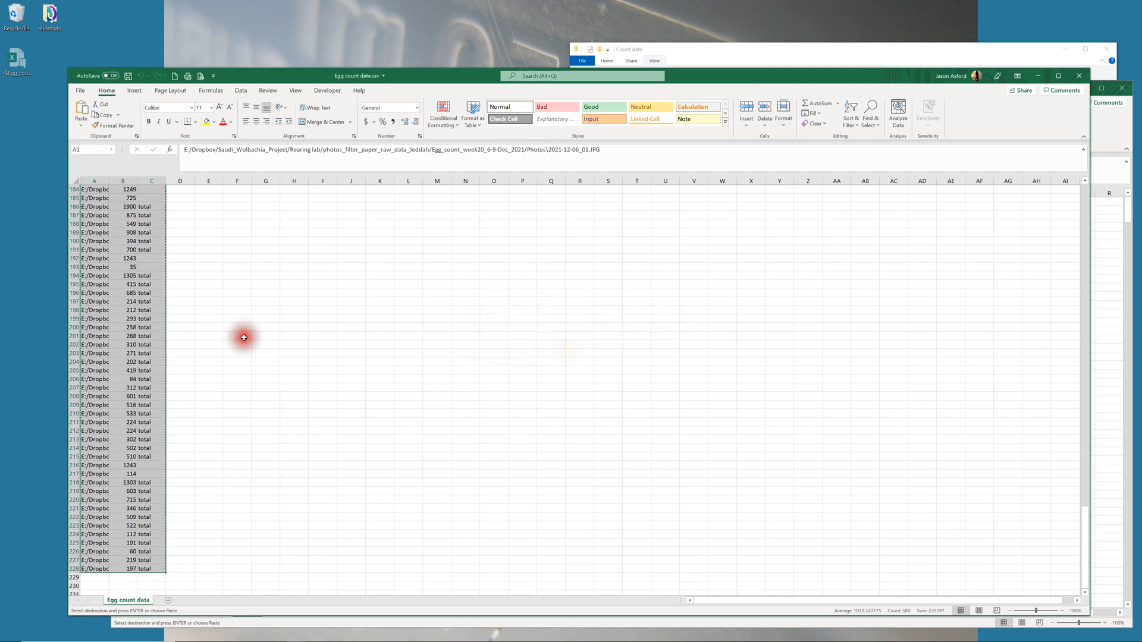
Paste the copied CSV data into the rawdata sheet of Egg_count_data_week_20.xlsm, starting at cell A2
drag(760, 80, 731, 140)
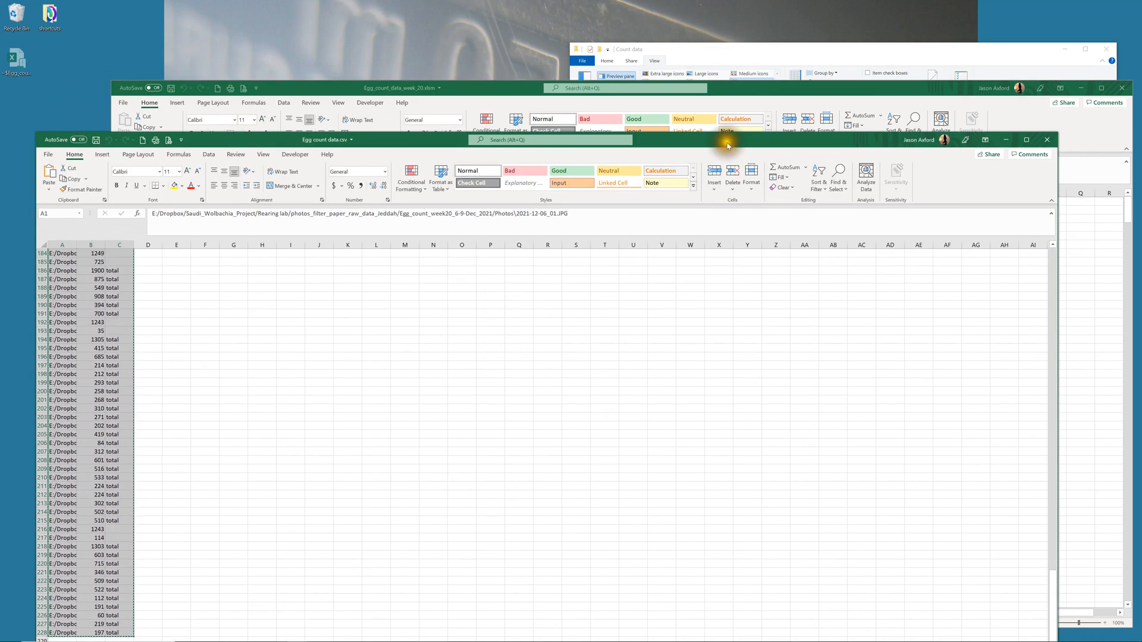
click(778, 83)
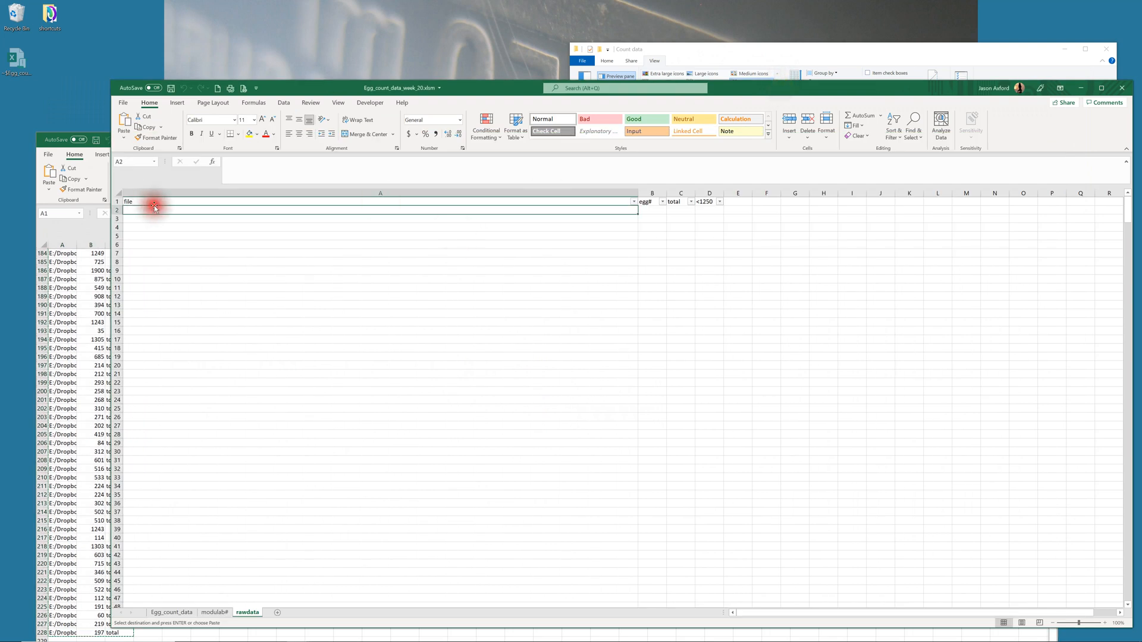
right_click(199, 210)
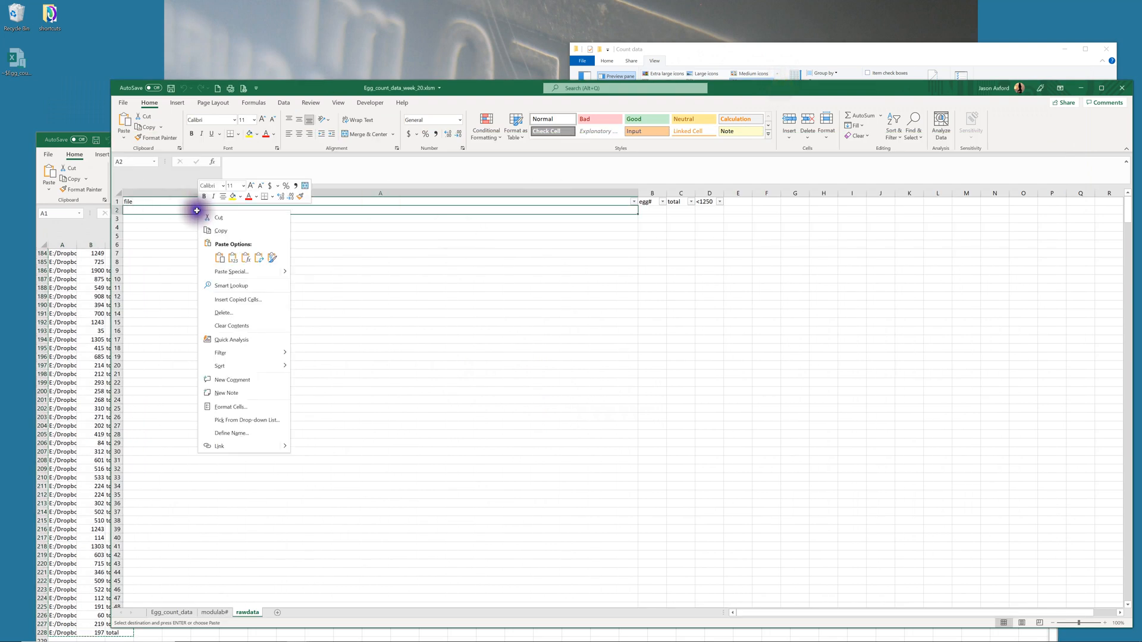
click(219, 259)
click(595, 210)
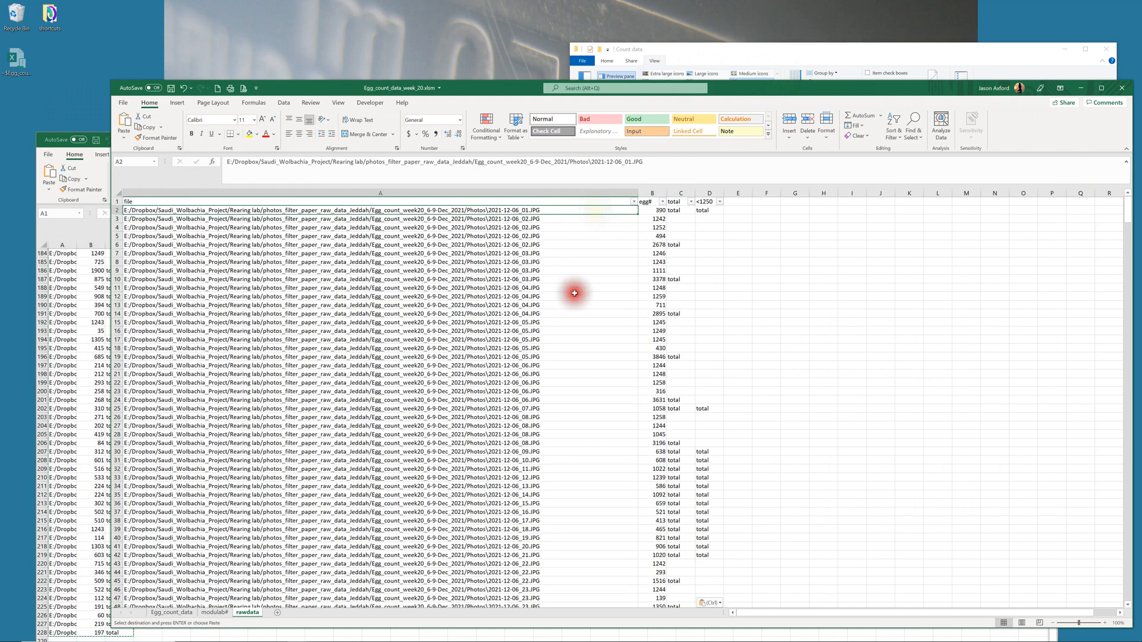
Examine how the <1250 column's formula flags rows, comparing single-count photos with photos split into several egg counts
click(736, 211)
click(704, 209)
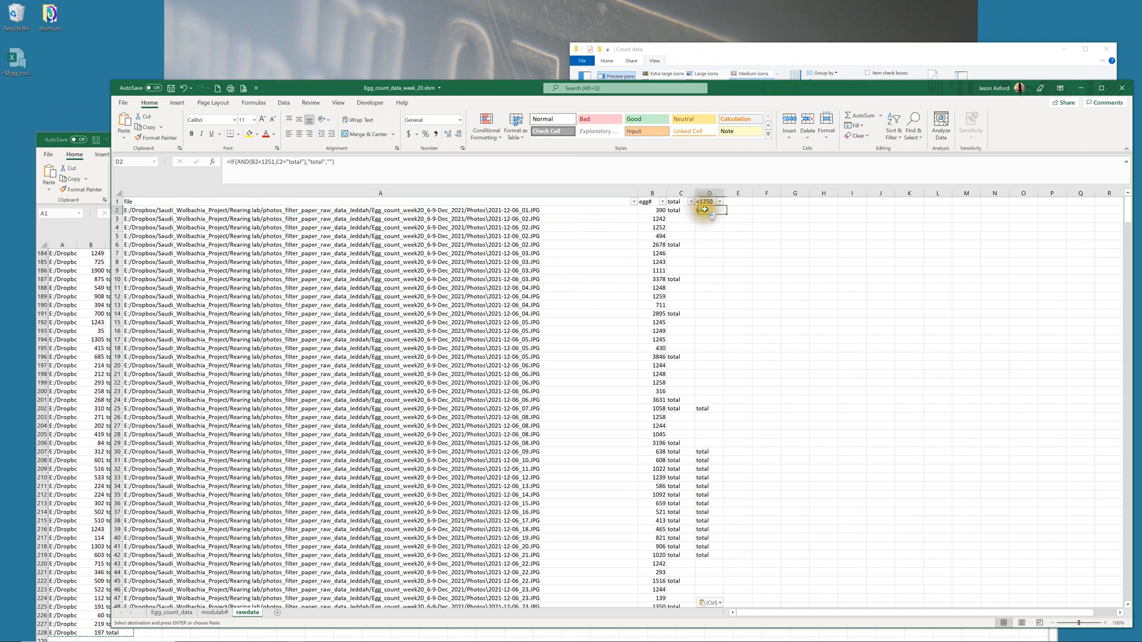
drag(704, 209, 693, 408)
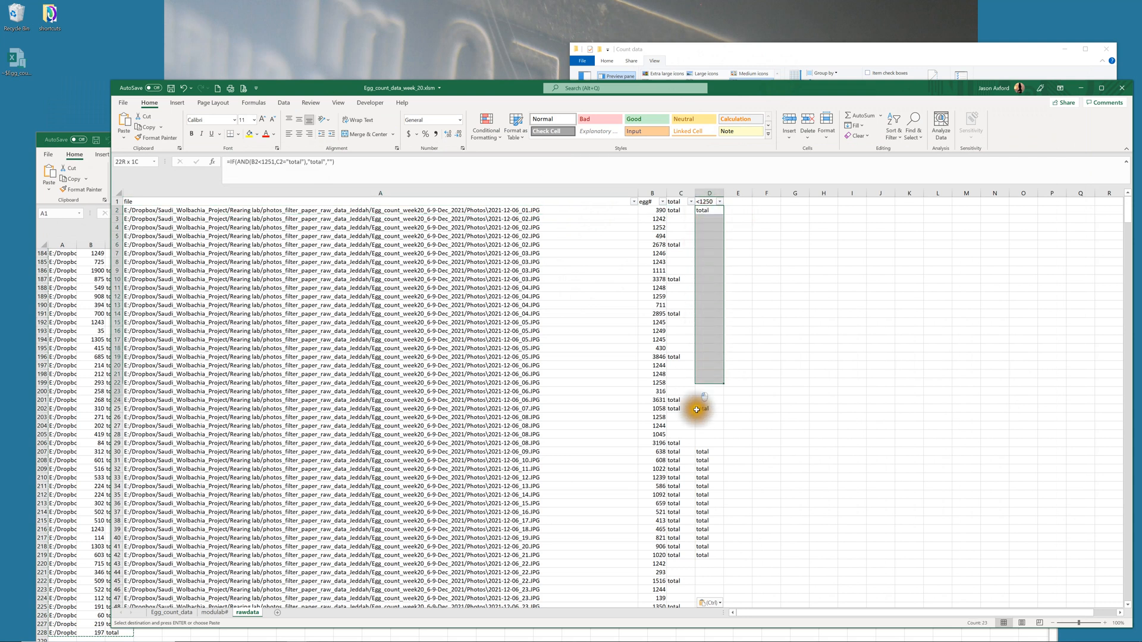
click(703, 213)
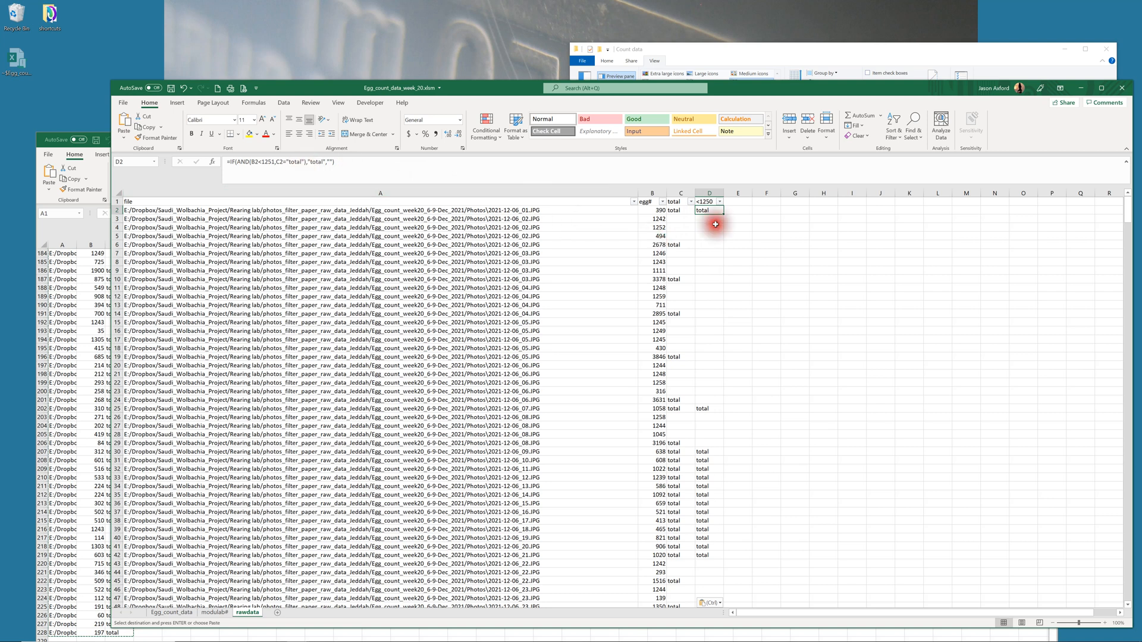
drag(653, 210, 710, 209)
click(646, 210)
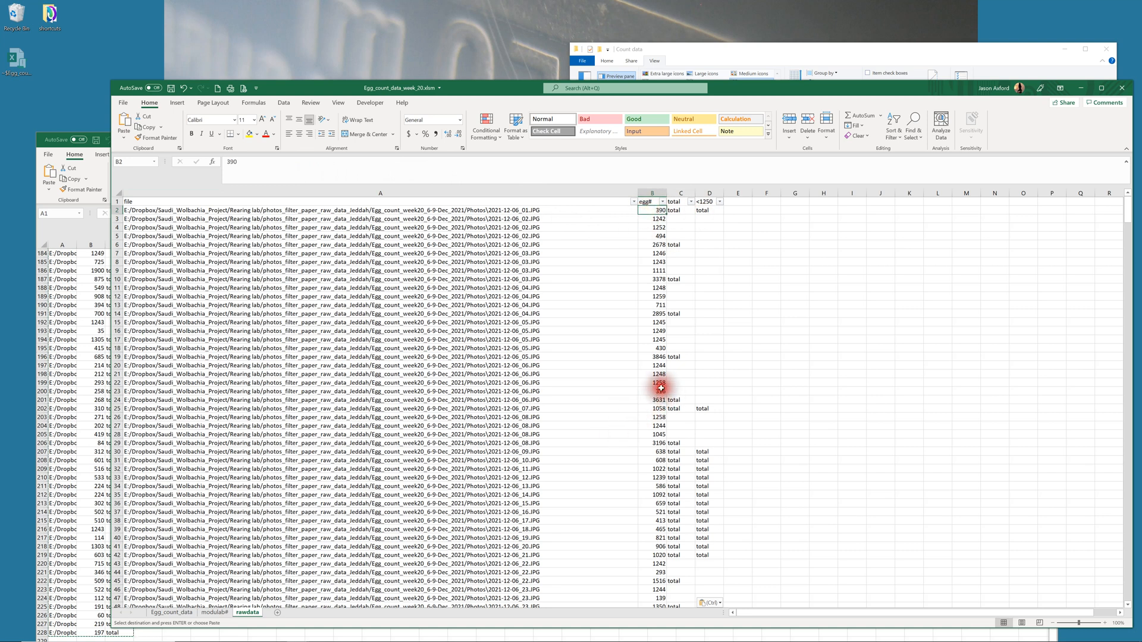
click(695, 400)
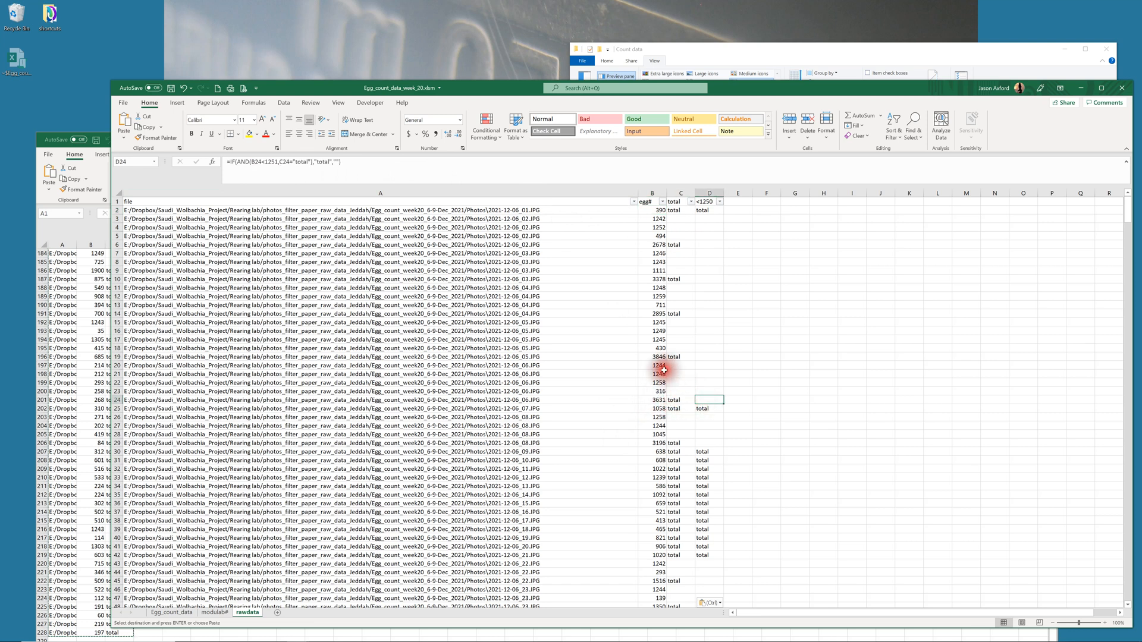
drag(661, 367, 659, 392)
drag(667, 324, 703, 345)
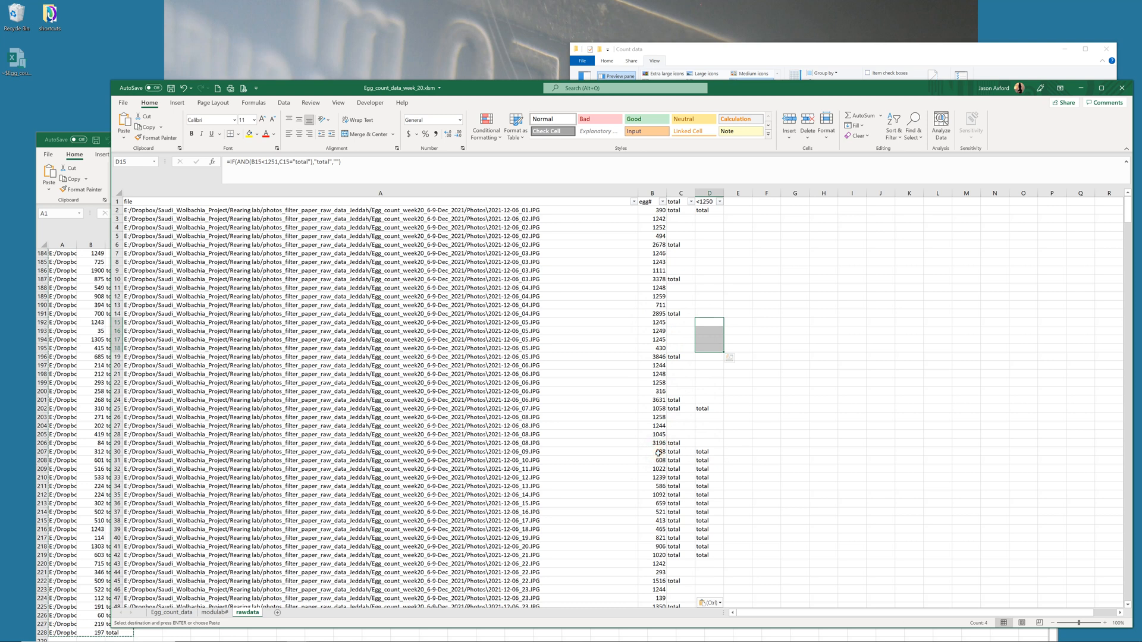
click(659, 477)
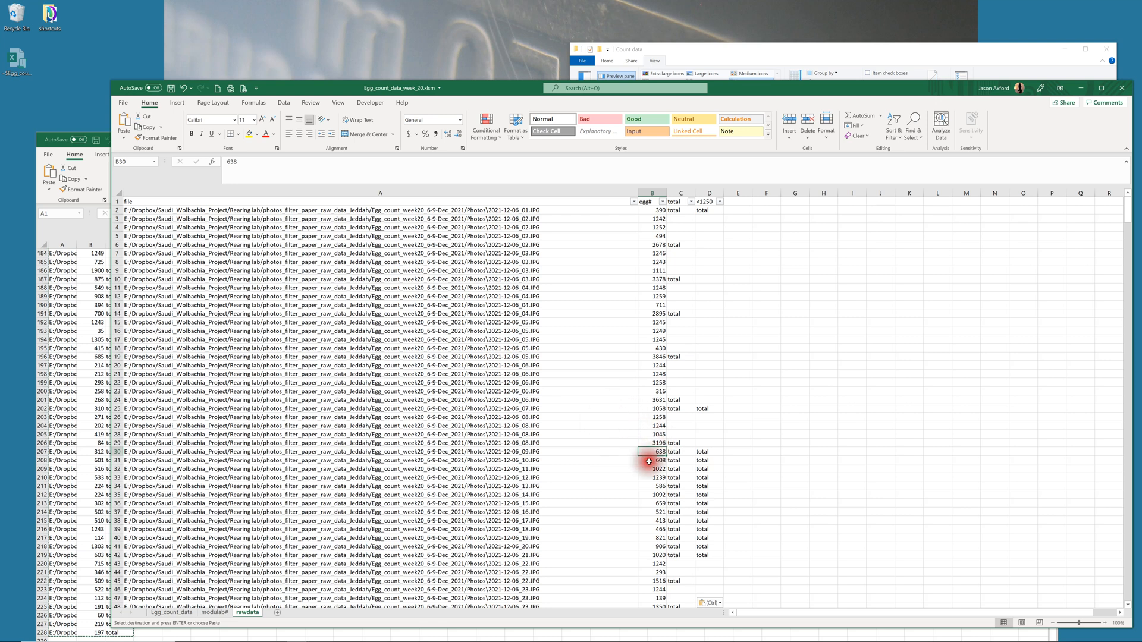
click(706, 452)
click(737, 227)
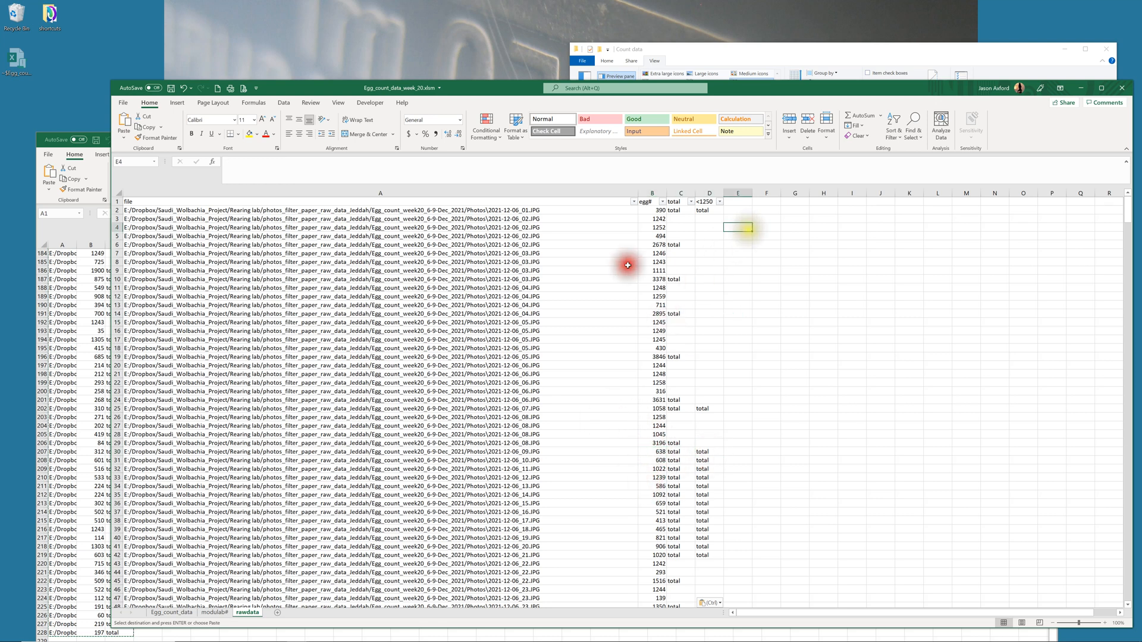
Filter the rawdata sheet's total column to show only blanks
click(691, 202)
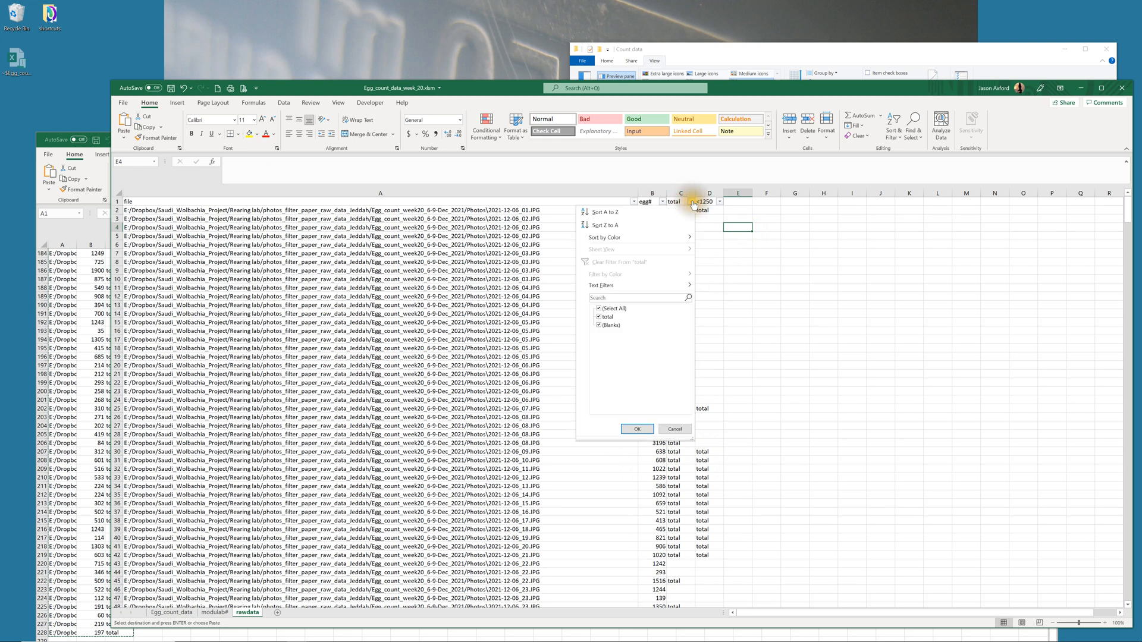
click(605, 308)
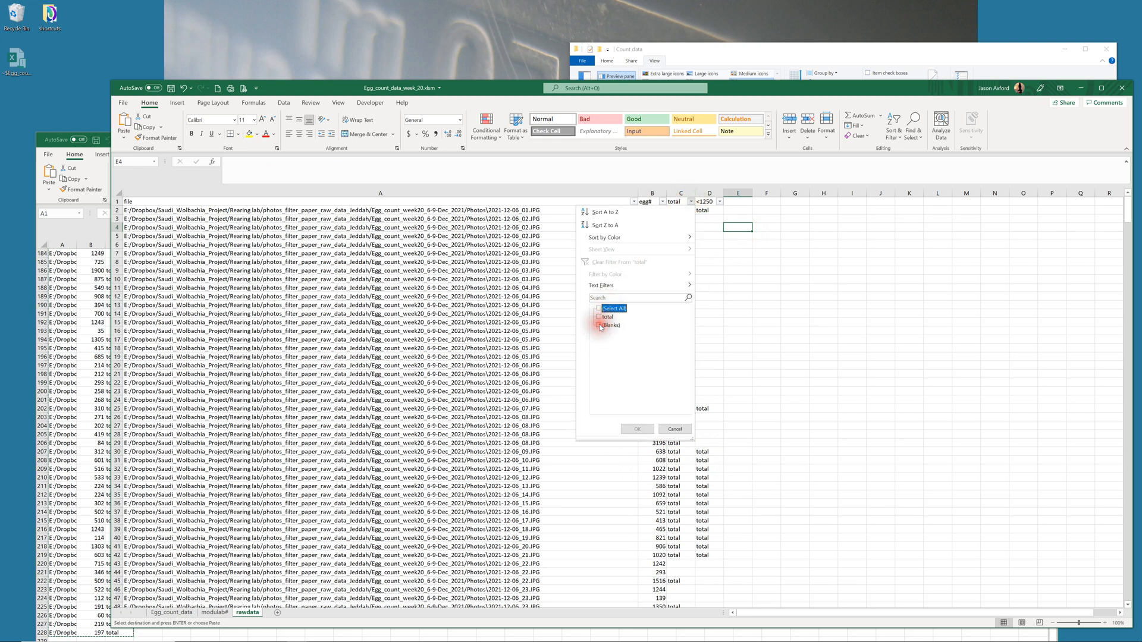
click(625, 429)
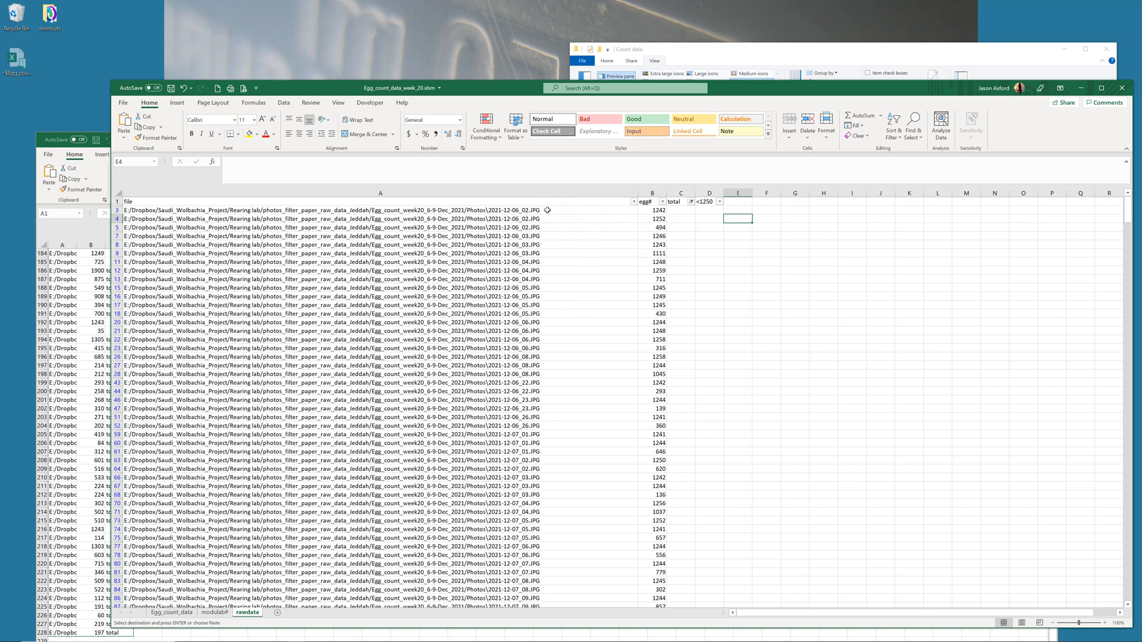
Copy the filtered file paths and egg counts from columns A and B, and go to the Egg_count_data sheet
drag(547, 210, 648, 355)
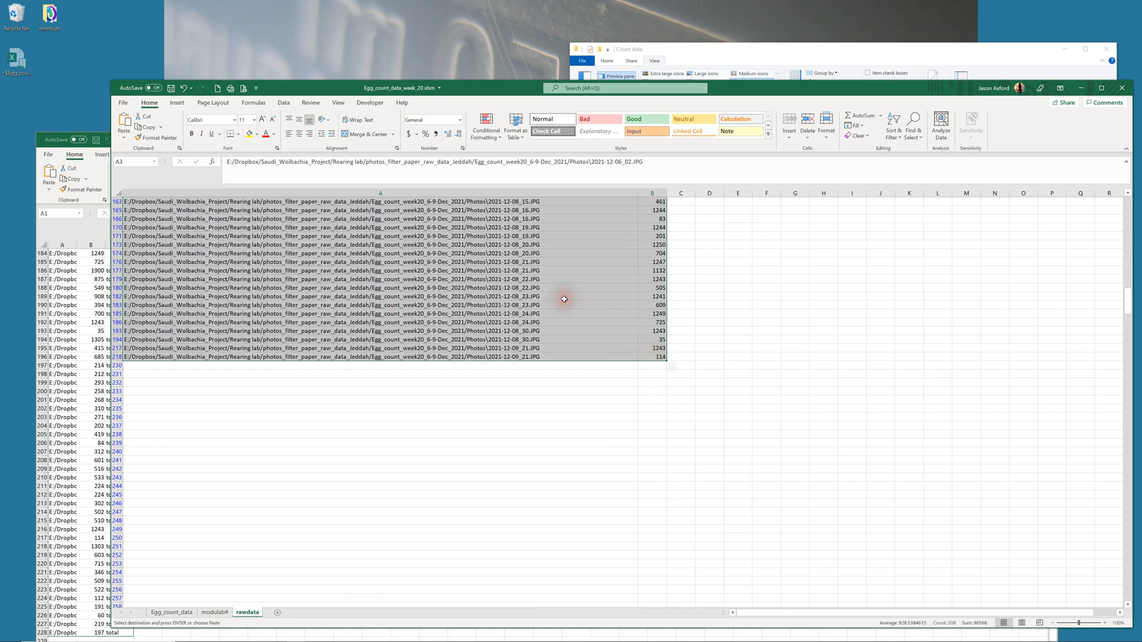
right_click(564, 299)
click(589, 310)
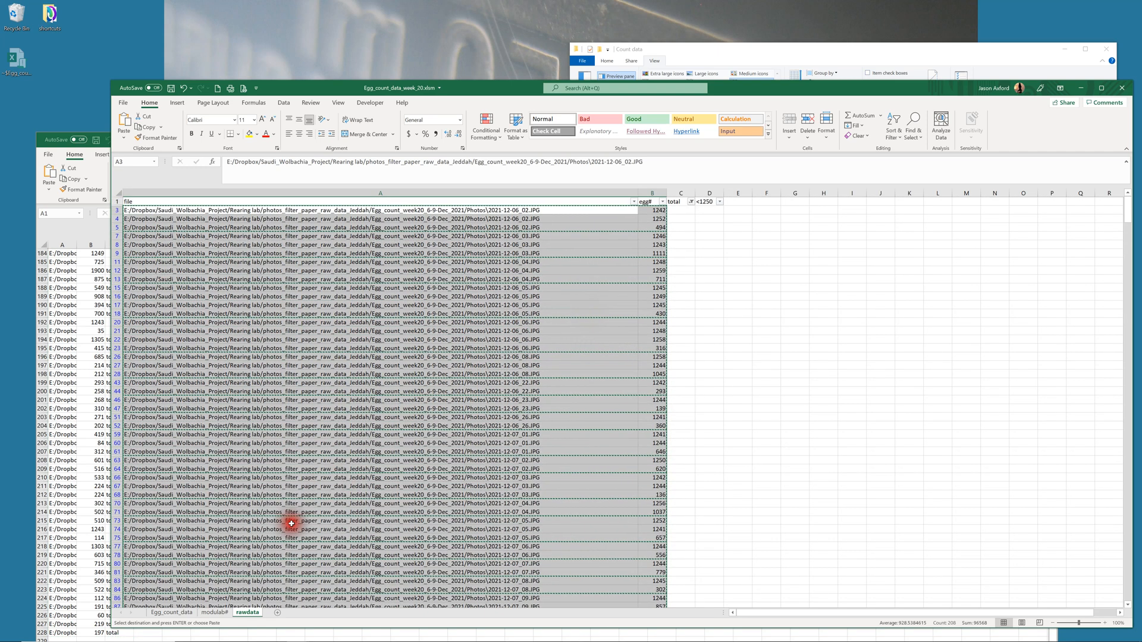
click(172, 612)
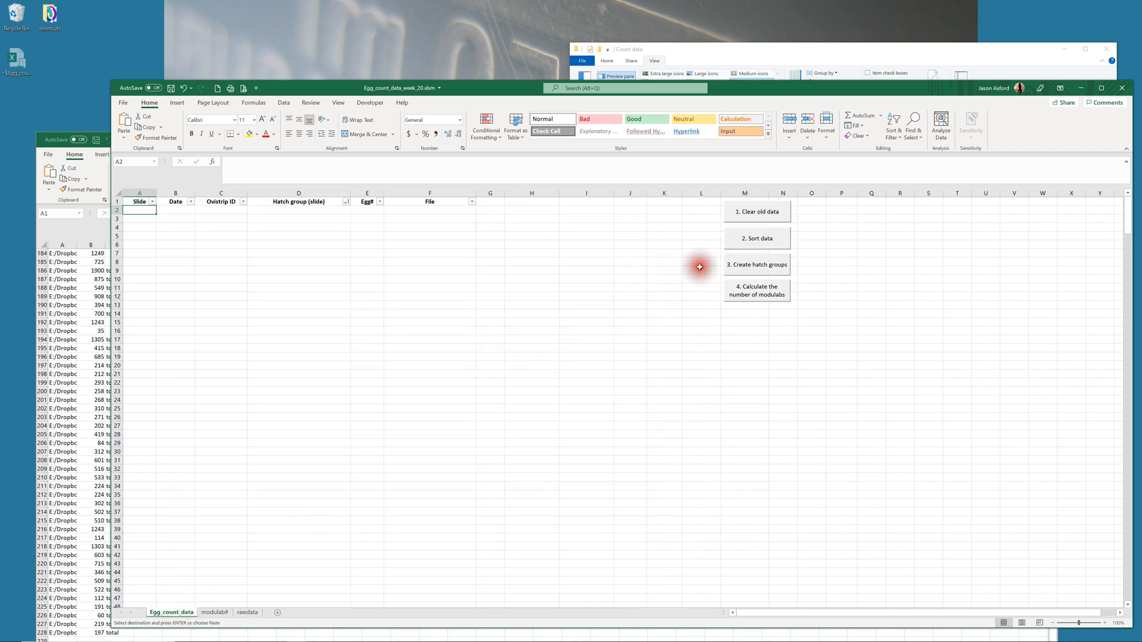
Paste the copied file paths and egg counts into the Egg_count_data sheet, starting at cell I1
click(580, 200)
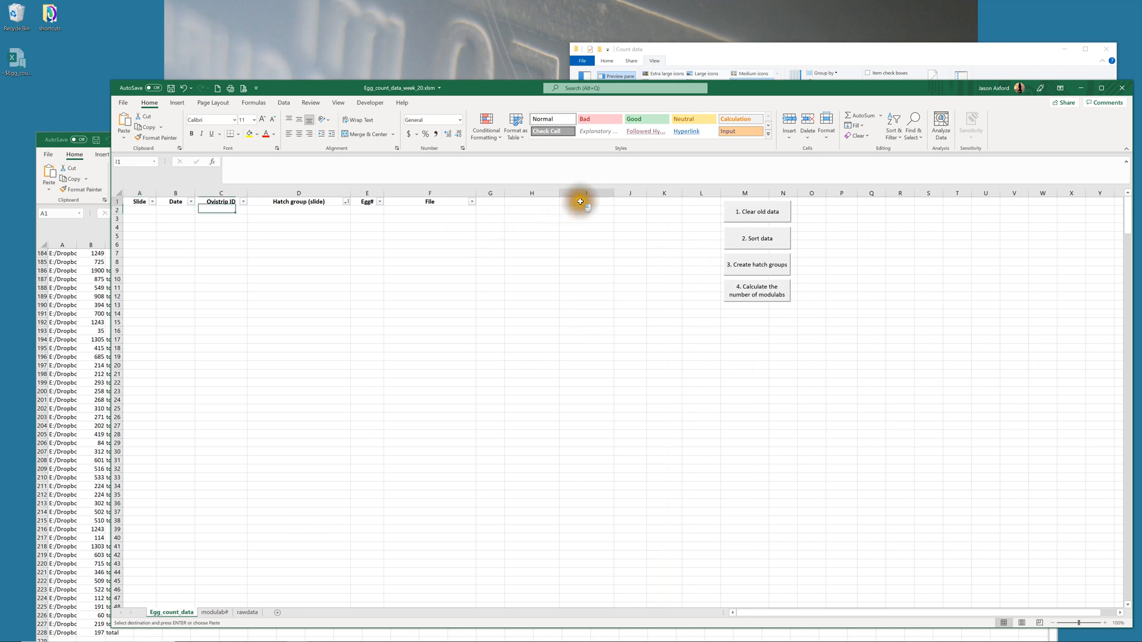
right_click(581, 201)
click(606, 253)
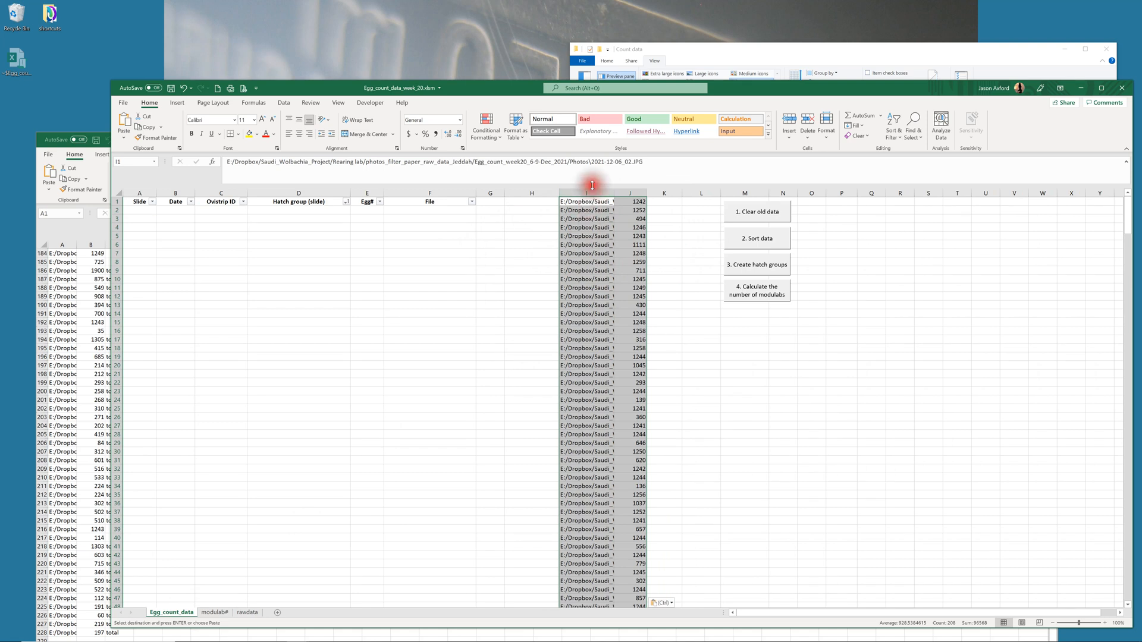
In the rawdata sheet, clear the total column's filter and filter the <1250 column to show only total rows
click(246, 612)
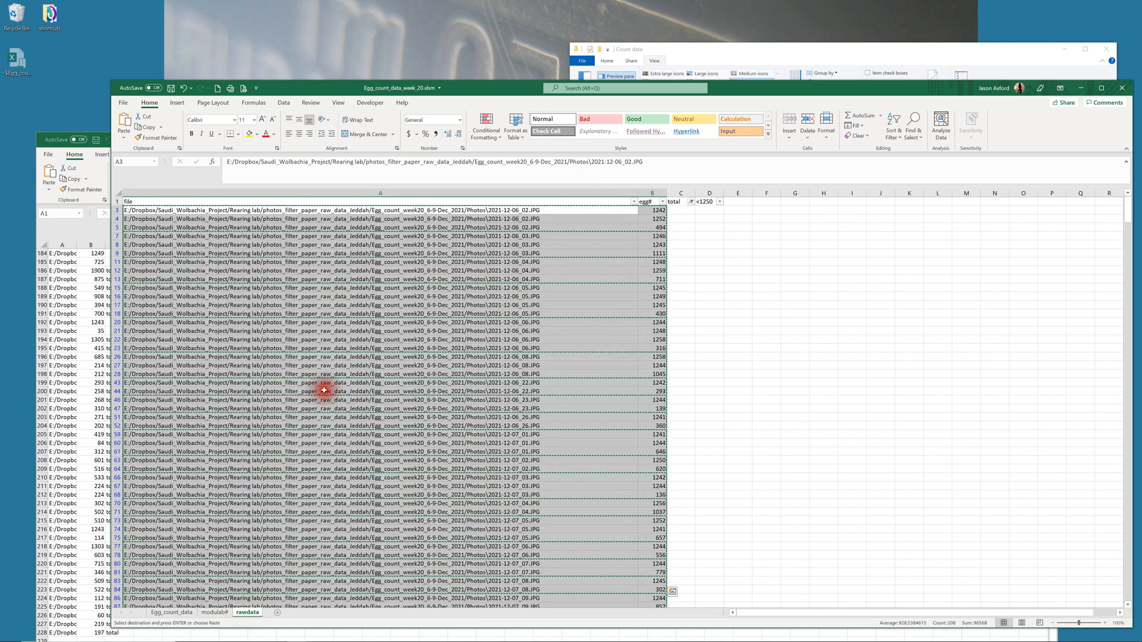
click(691, 202)
click(607, 310)
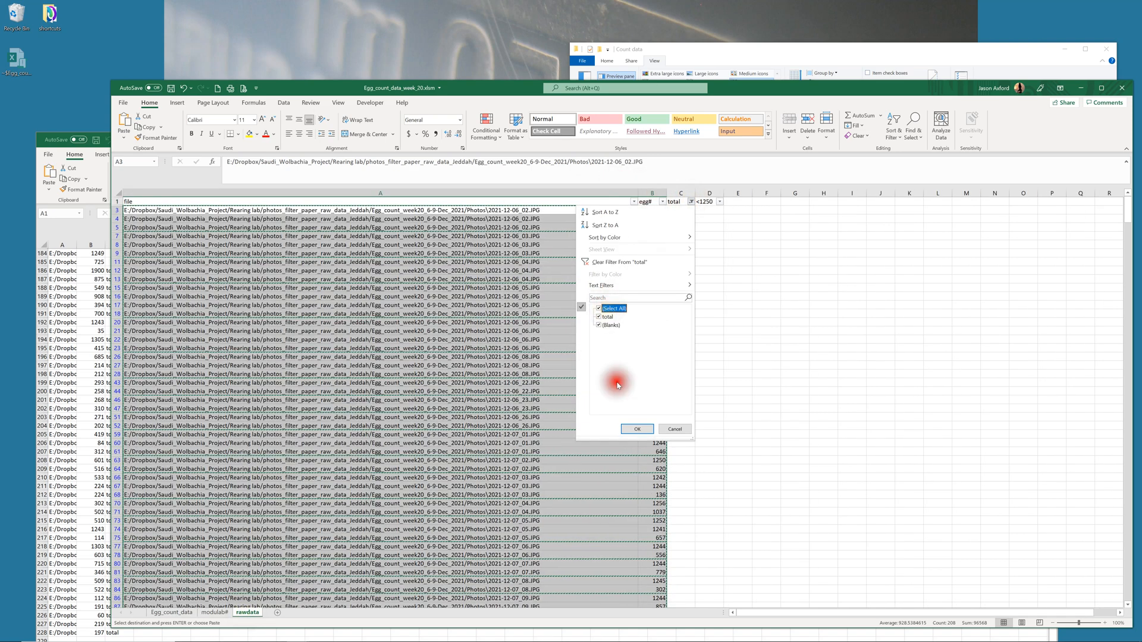
click(637, 429)
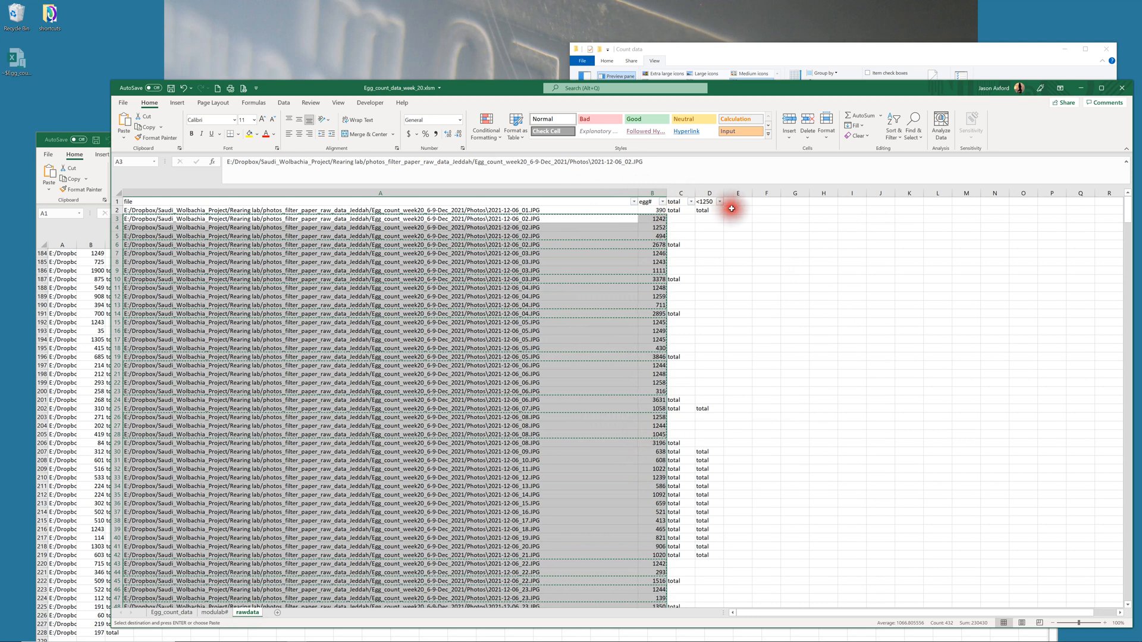
click(729, 209)
click(719, 202)
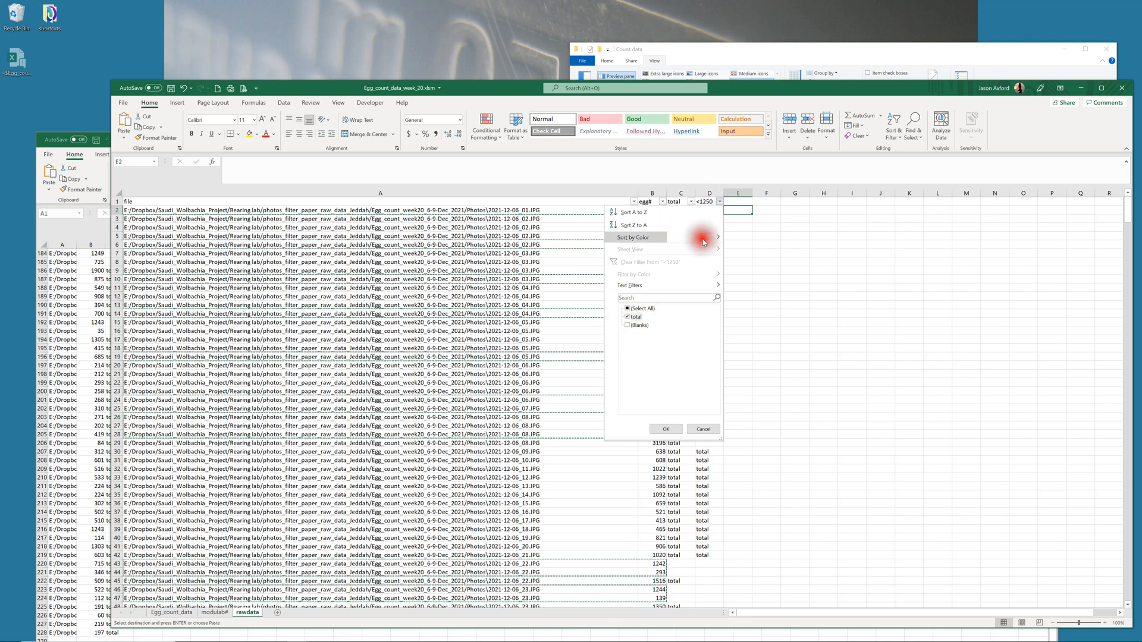
click(670, 430)
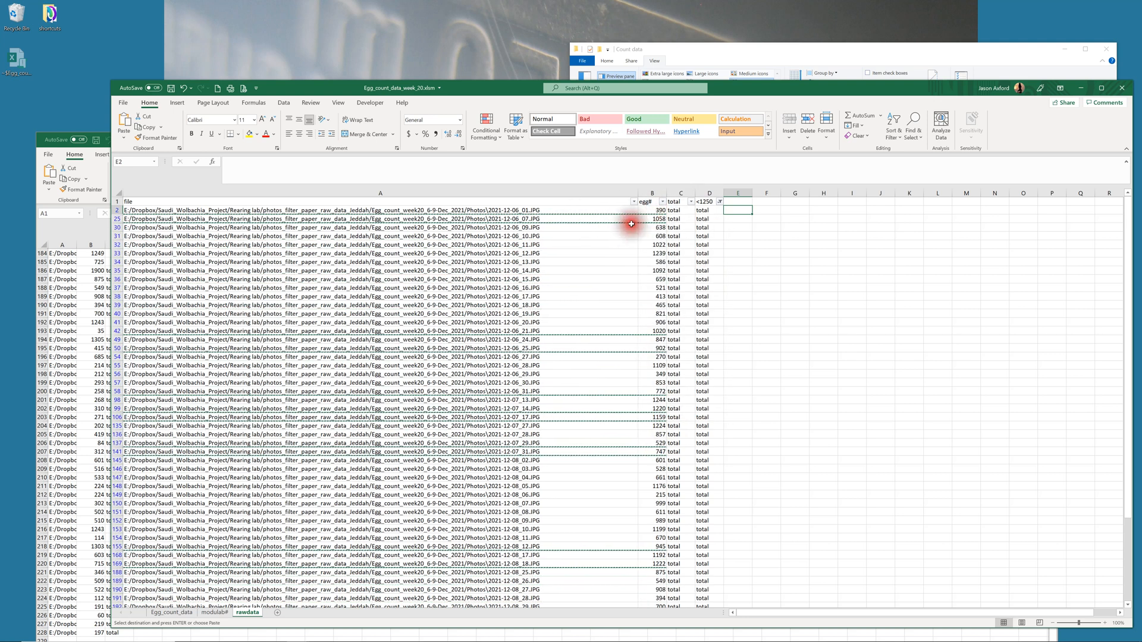
Copy the filtered file paths and egg counts from rawdata and paste them below the existing data in Egg_count_data, starting at cell I105
drag(604, 211, 654, 640)
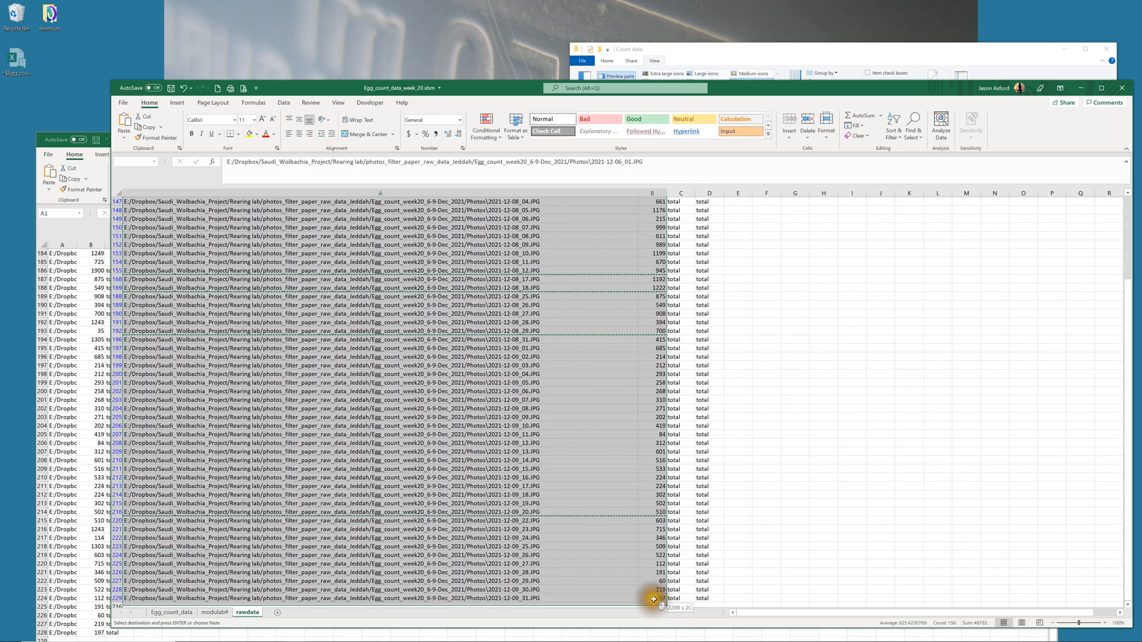
right_click(607, 453)
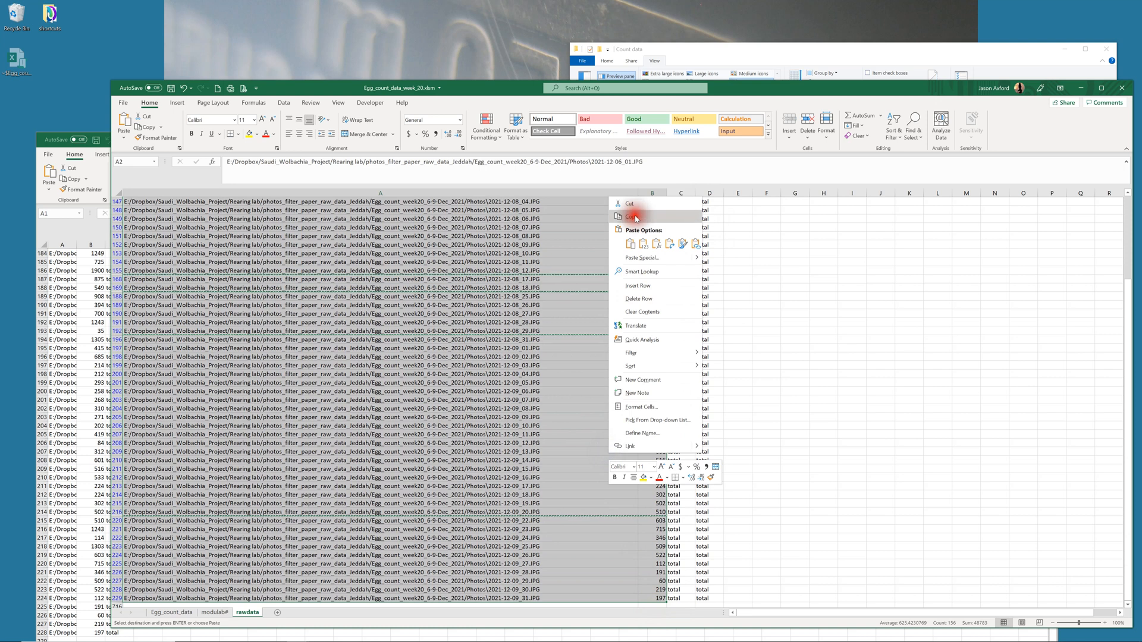
scroll(632, 219, up, 10)
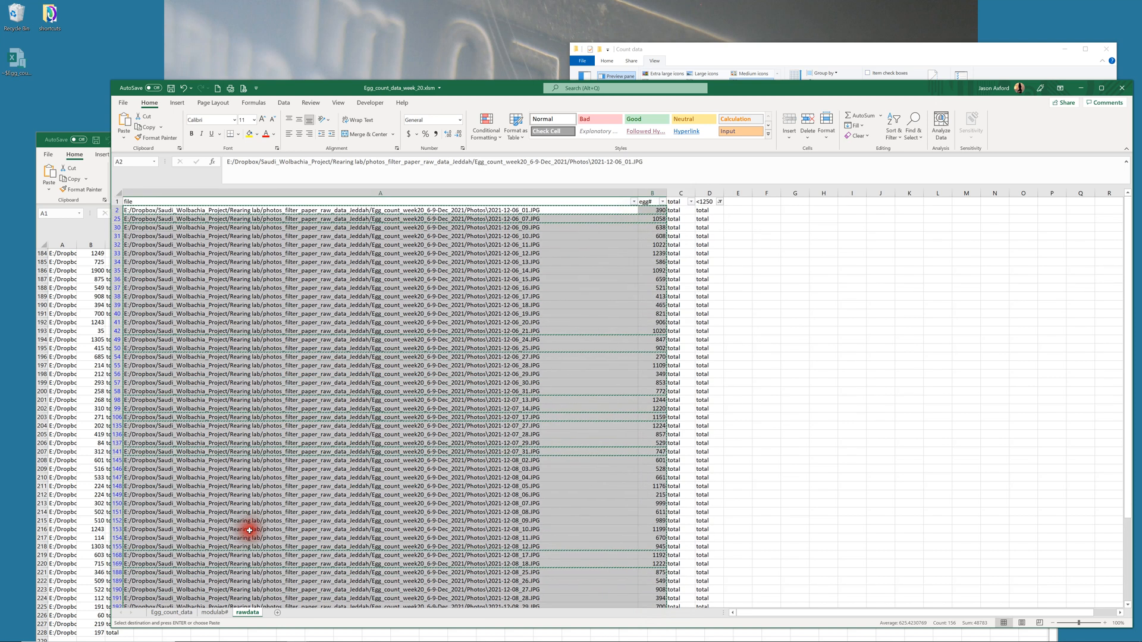
click(173, 613)
key(ctrl+v)
scroll(577, 429, down, 20)
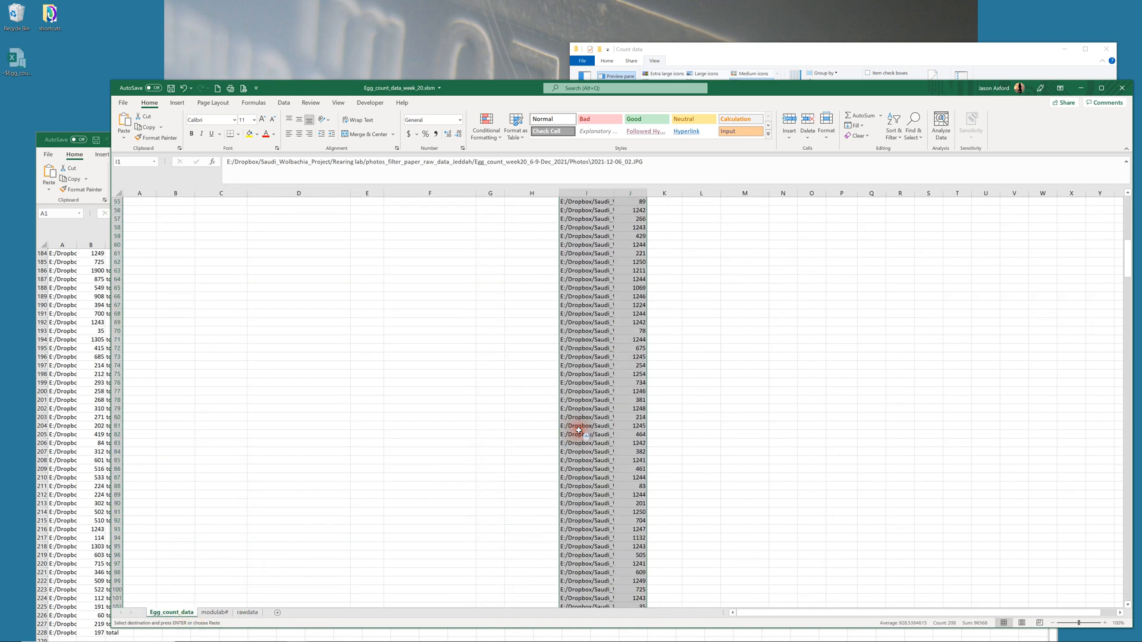
right_click(579, 323)
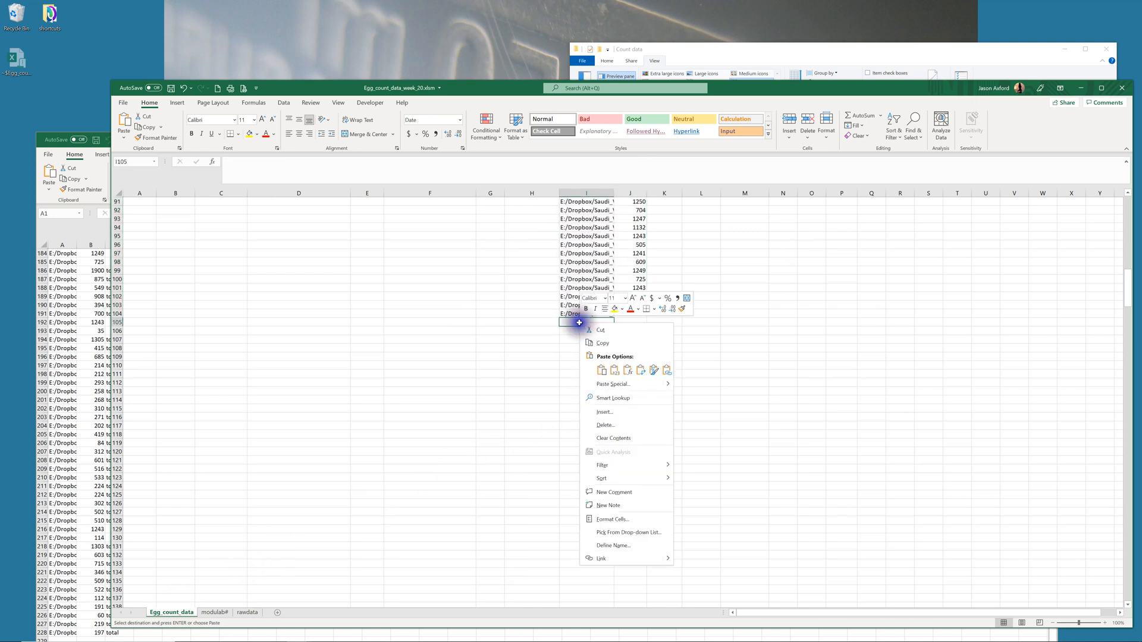
click(601, 371)
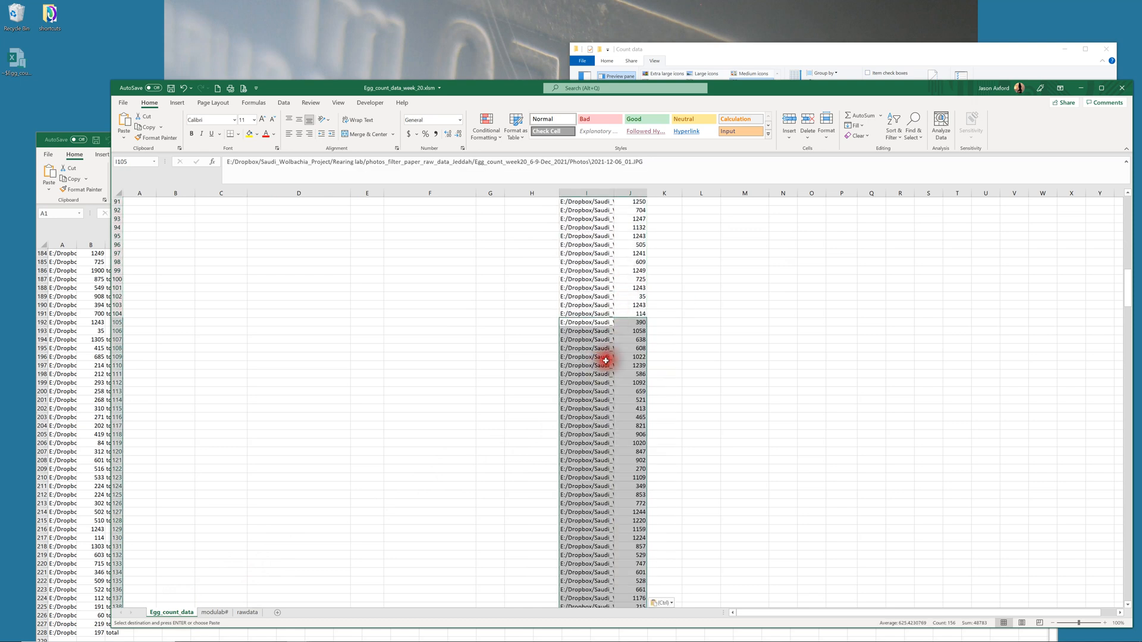
Check the pasted rows and the sum of all egg counts in column J of Egg_count_data
click(629, 400)
scroll(640, 431, down, 6)
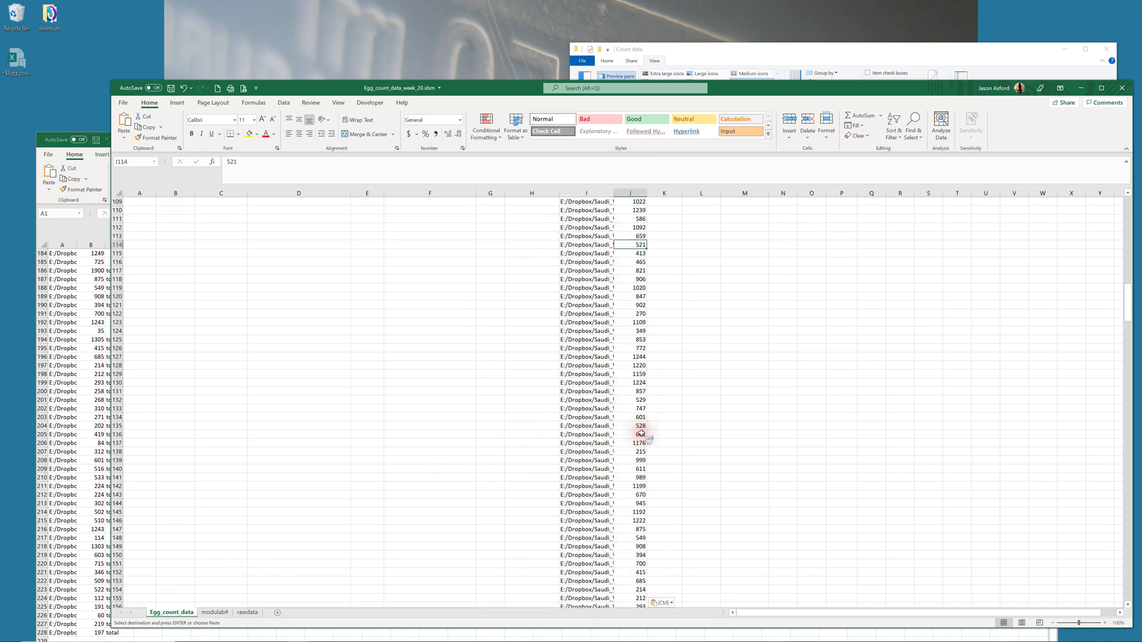
scroll(641, 434, up, 14)
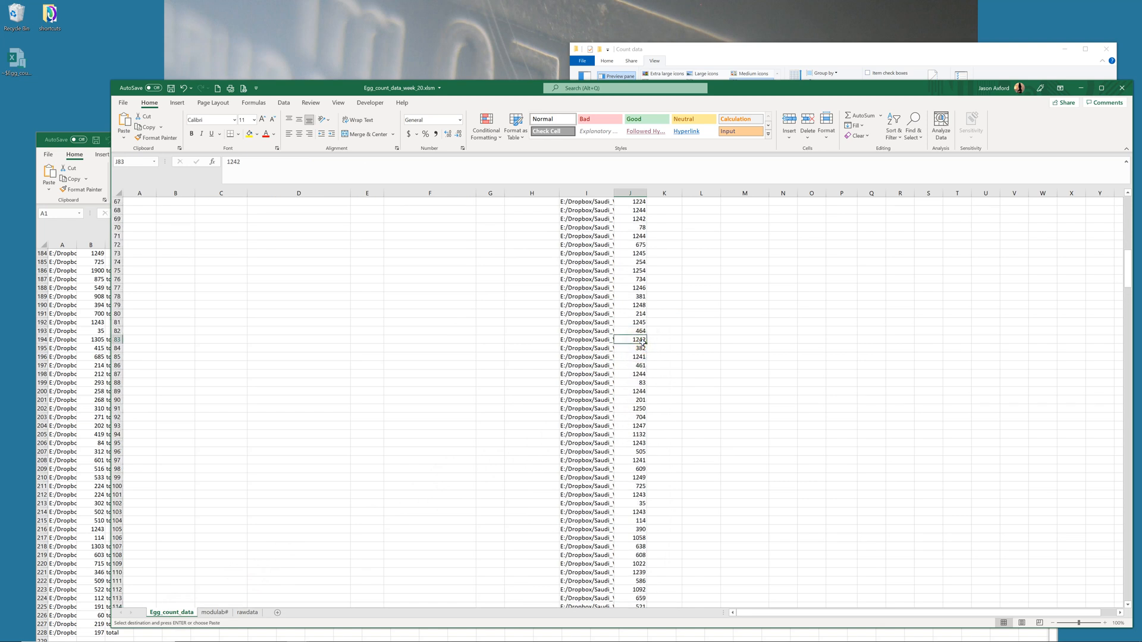
key(ctrl+Up)
key(ctrl+shift+Down)
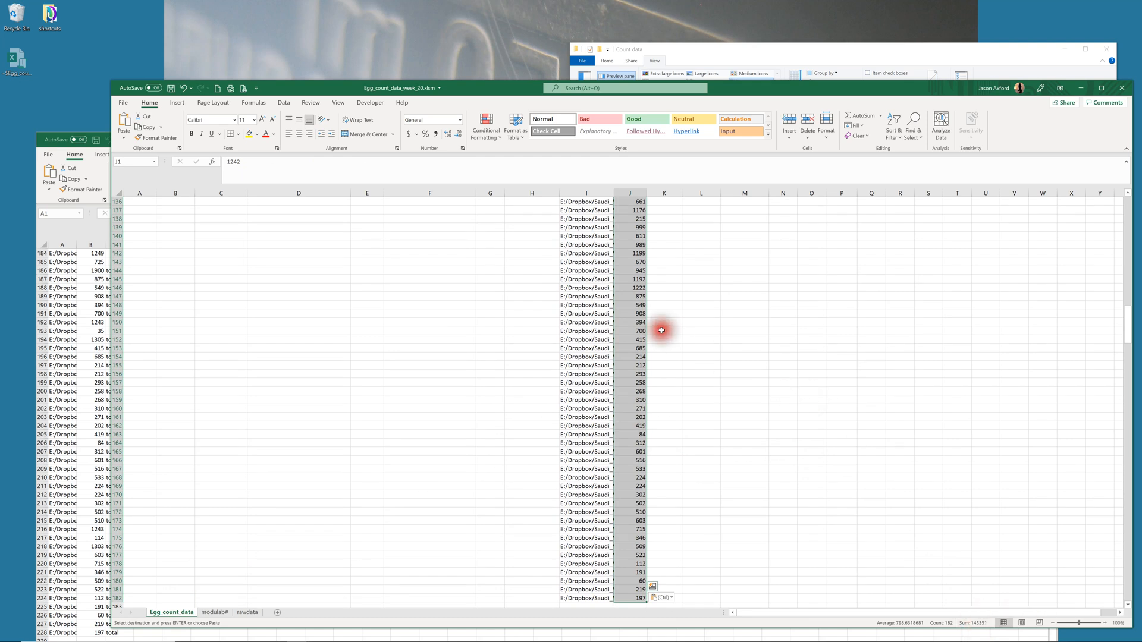
click(687, 305)
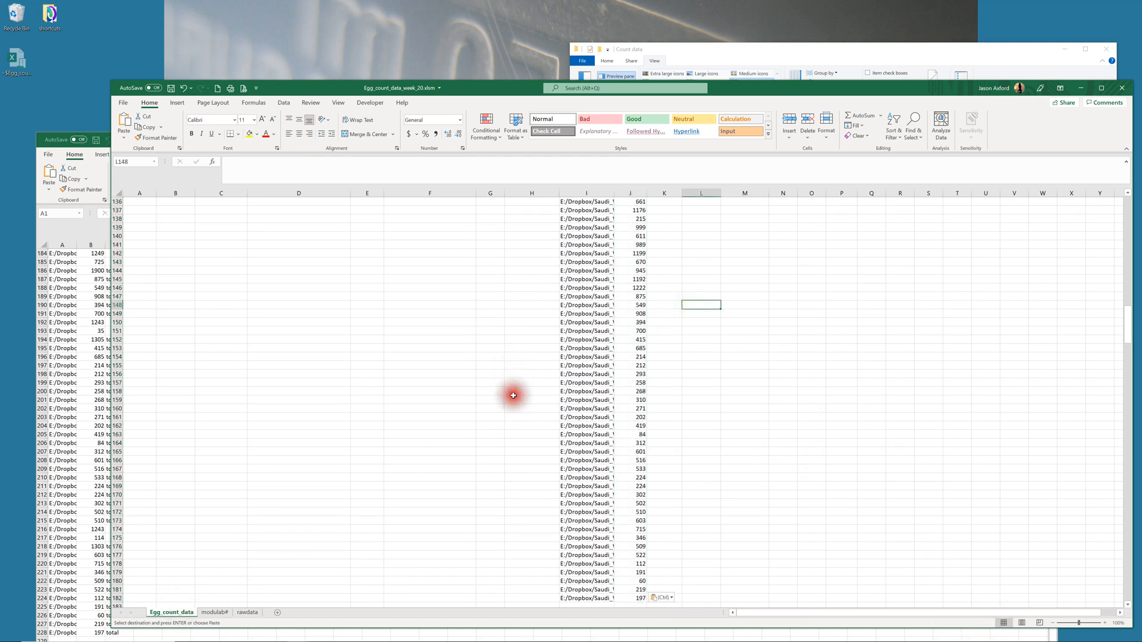
scroll(509, 395, up, 5)
In the rawdata sheet, clear the <1250 column's filter and filter the total column to show only total rows
click(237, 613)
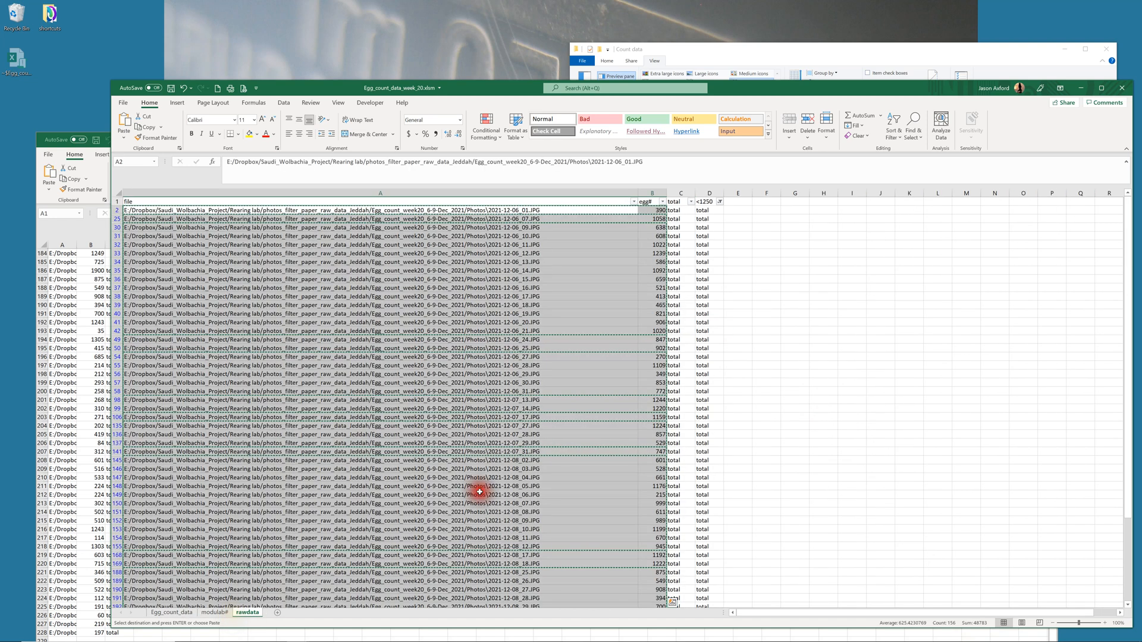
click(767, 236)
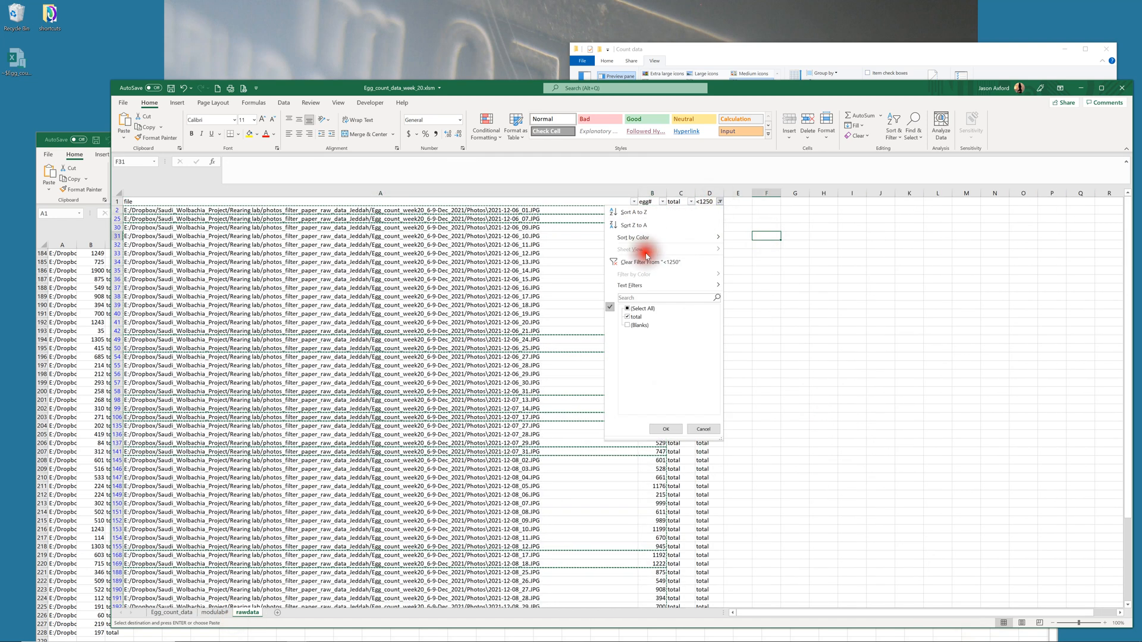
click(631, 308)
click(666, 429)
click(754, 208)
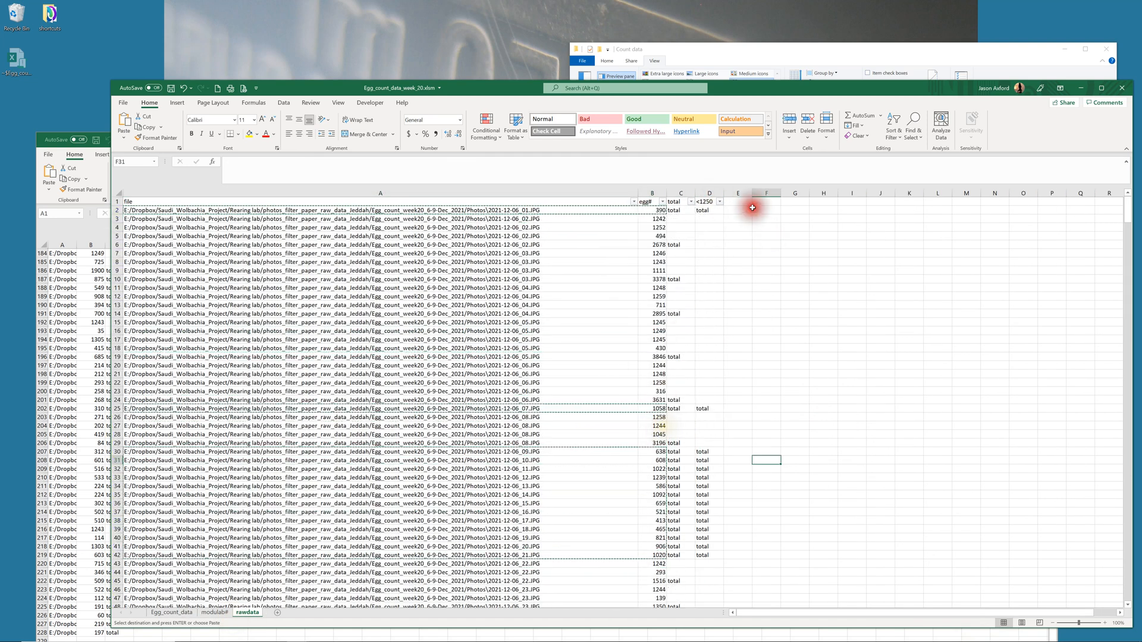
click(691, 202)
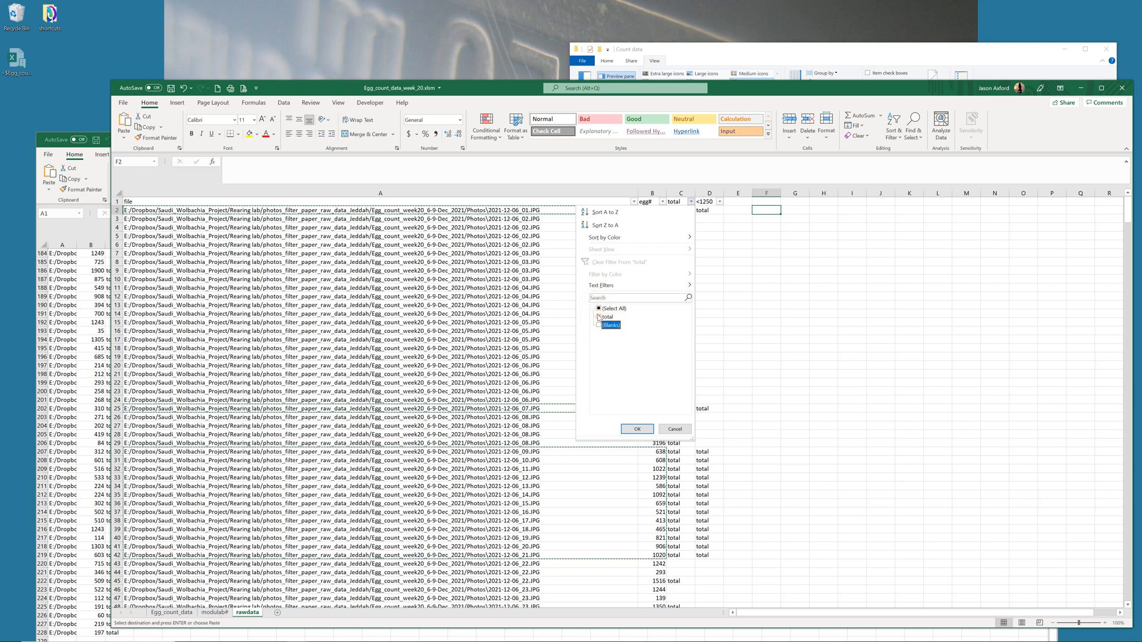
click(636, 429)
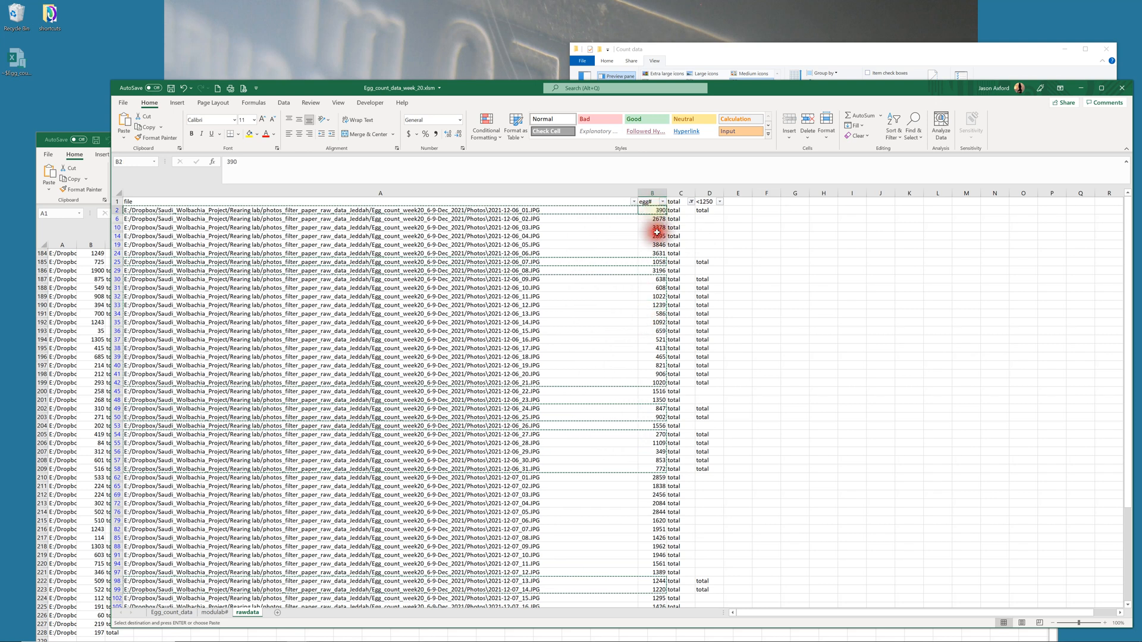
Compare the sum of the filtered egg counts in rawdata with the sum of column J in Egg_count_data
drag(651, 337, 653, 599)
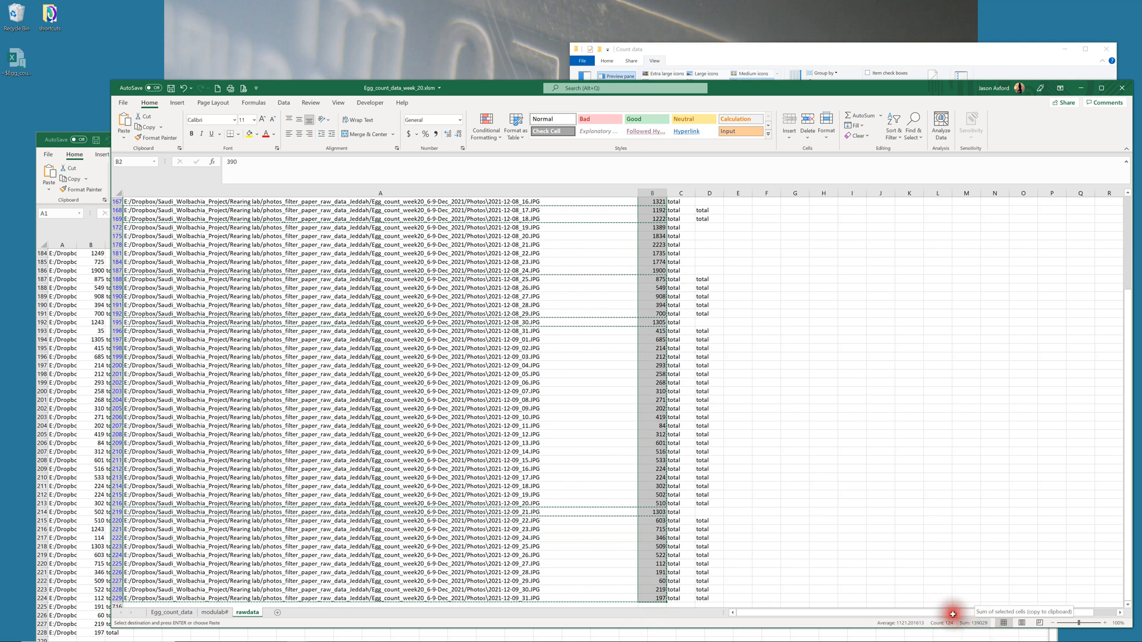
click(595, 281)
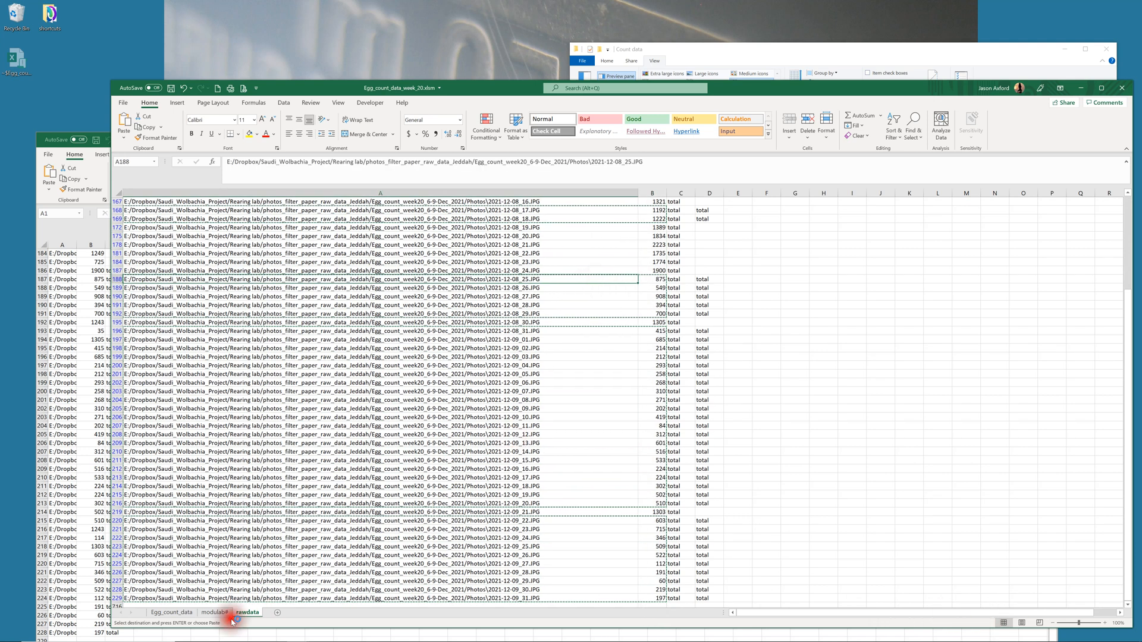
click(172, 613)
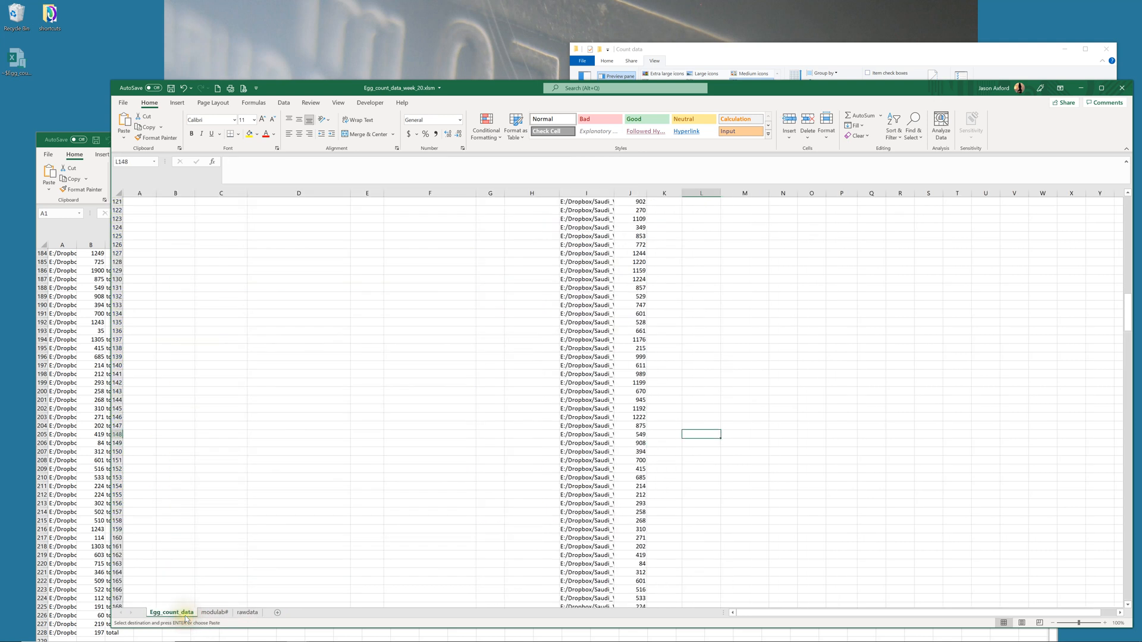
click(628, 374)
key(ctrl+Up)
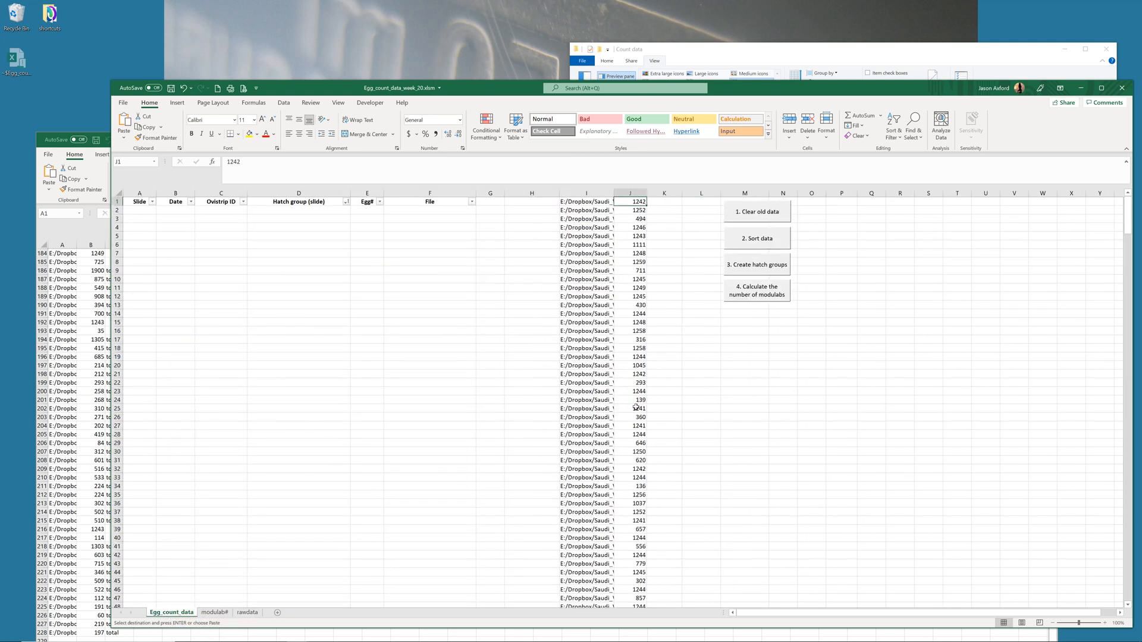
key(ctrl+shift+Down)
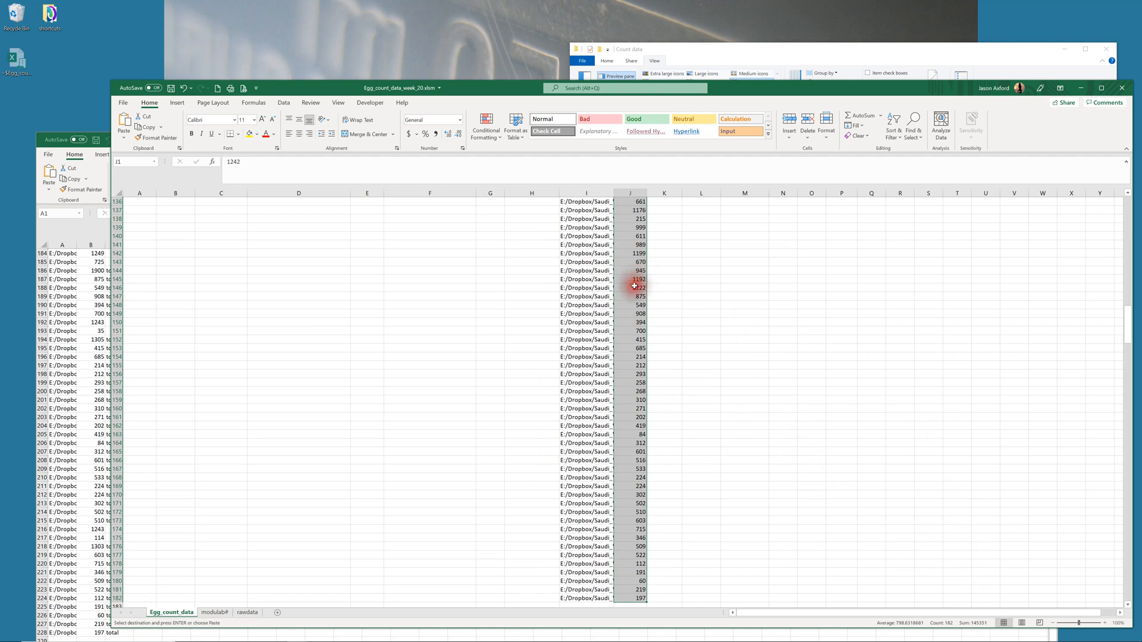
scroll(637, 270, up, 13)
scroll(625, 256, up, 14)
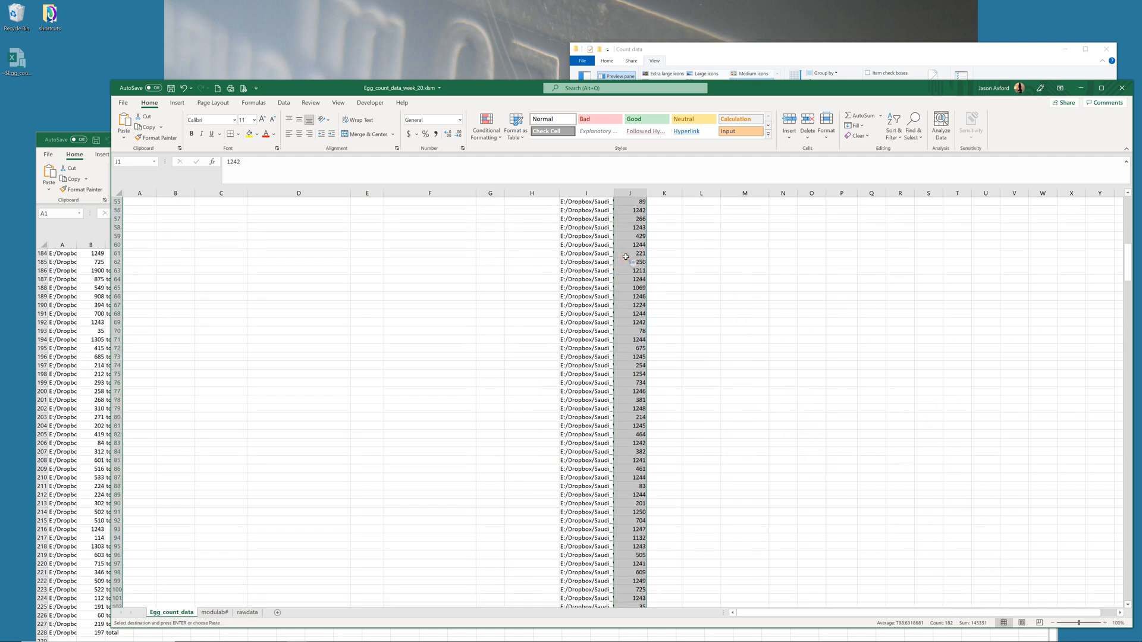
scroll(624, 256, up, 18)
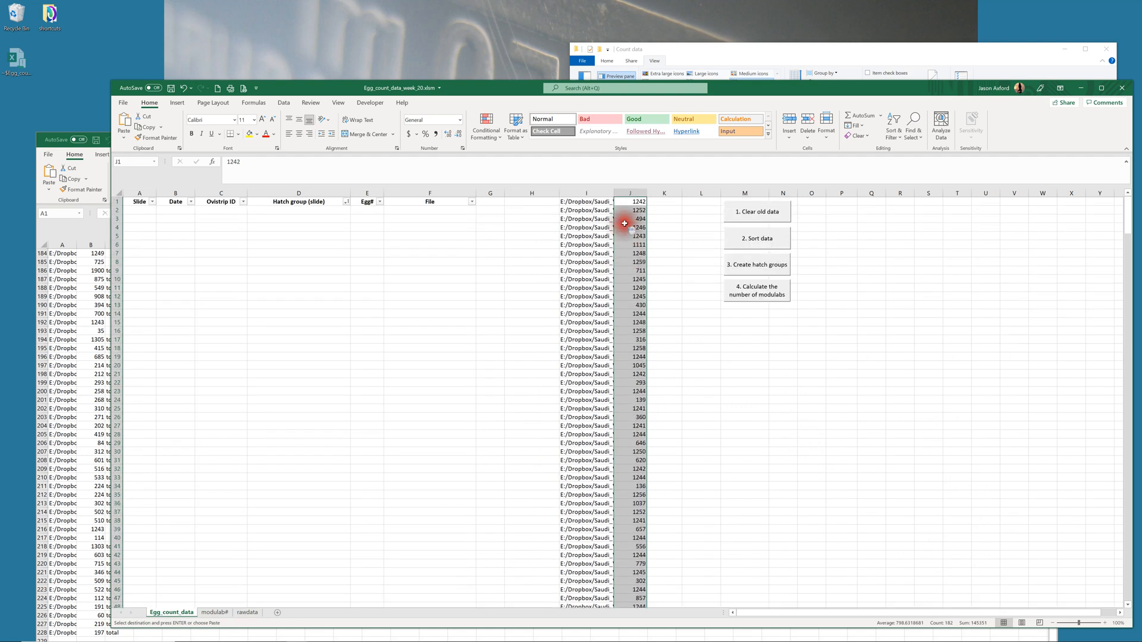
click(631, 204)
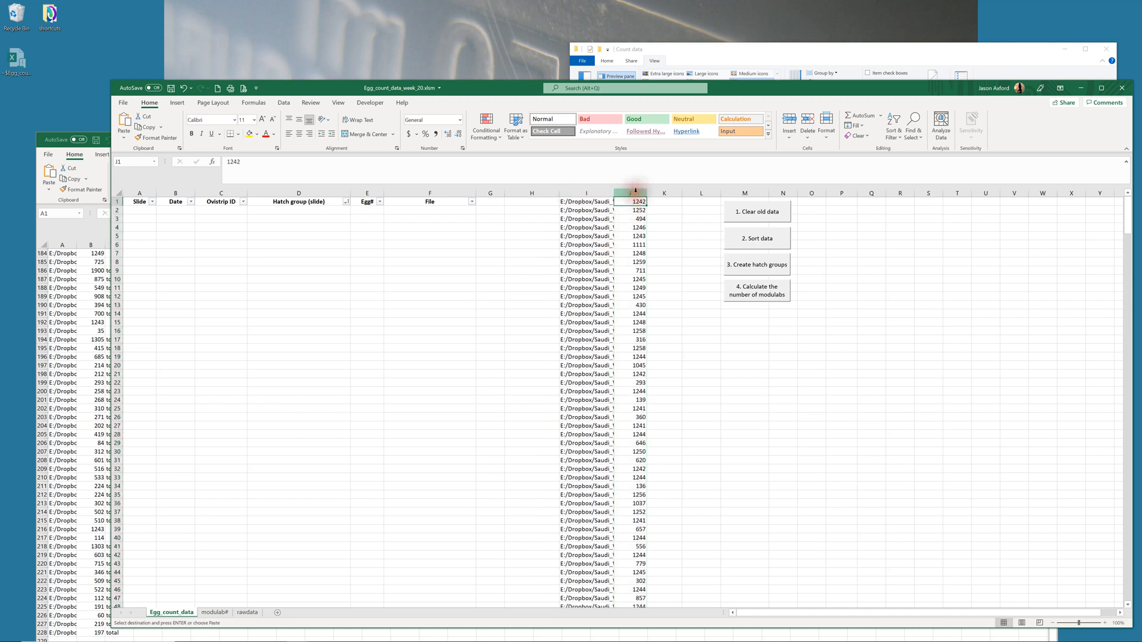
click(654, 202)
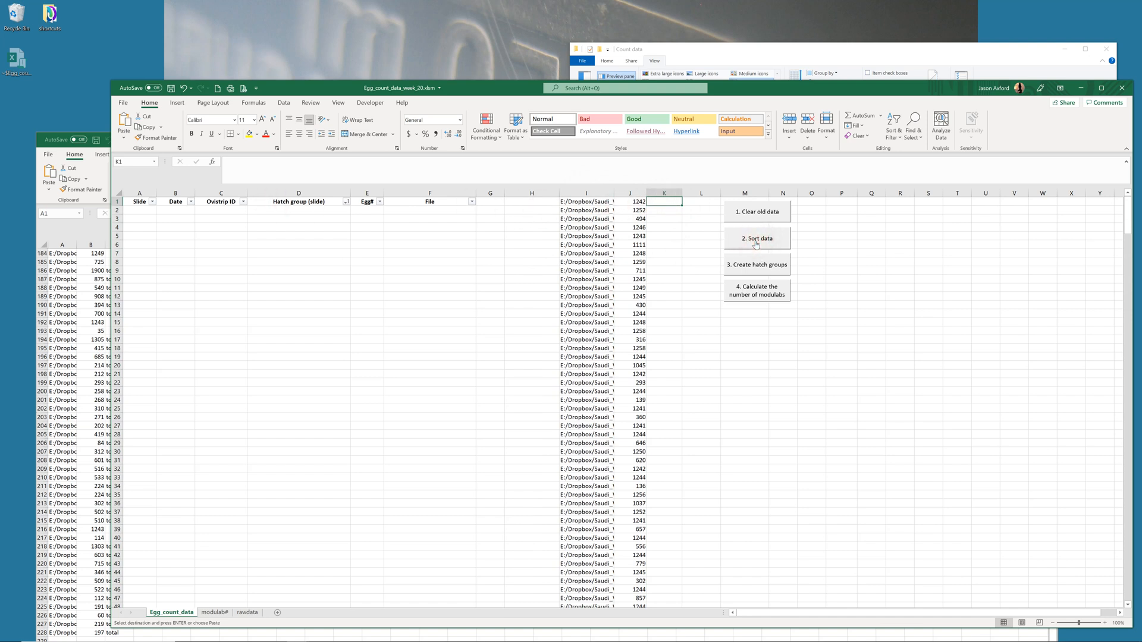
Run the Sort data macro on the pasted file paths and egg counts, accepting replacement of the existing data
click(595, 201)
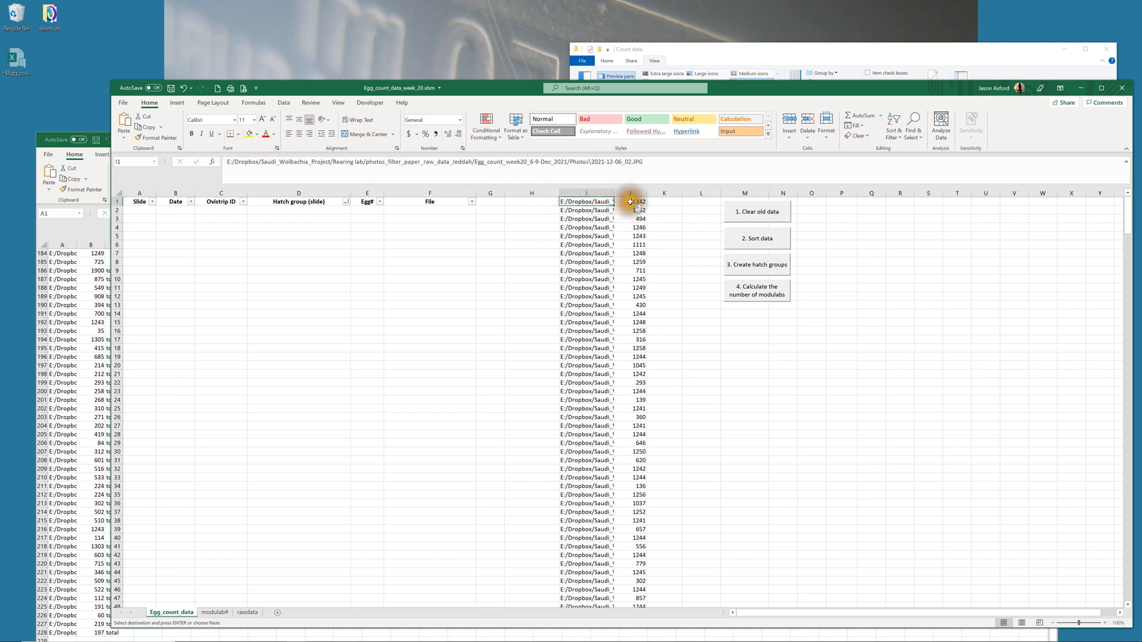
click(632, 201)
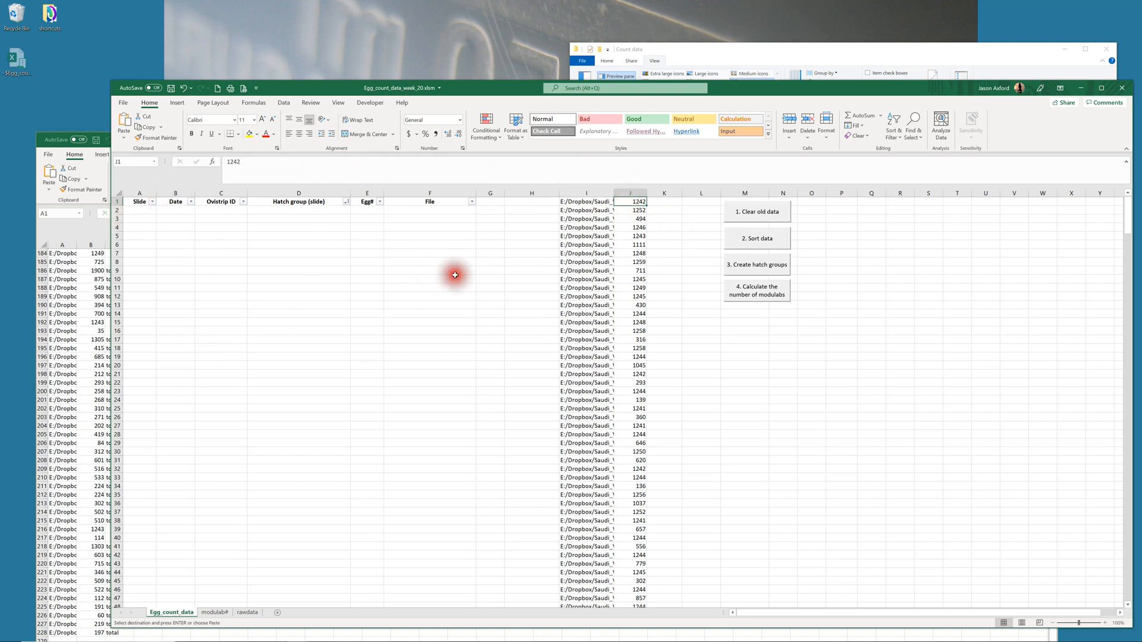
click(529, 228)
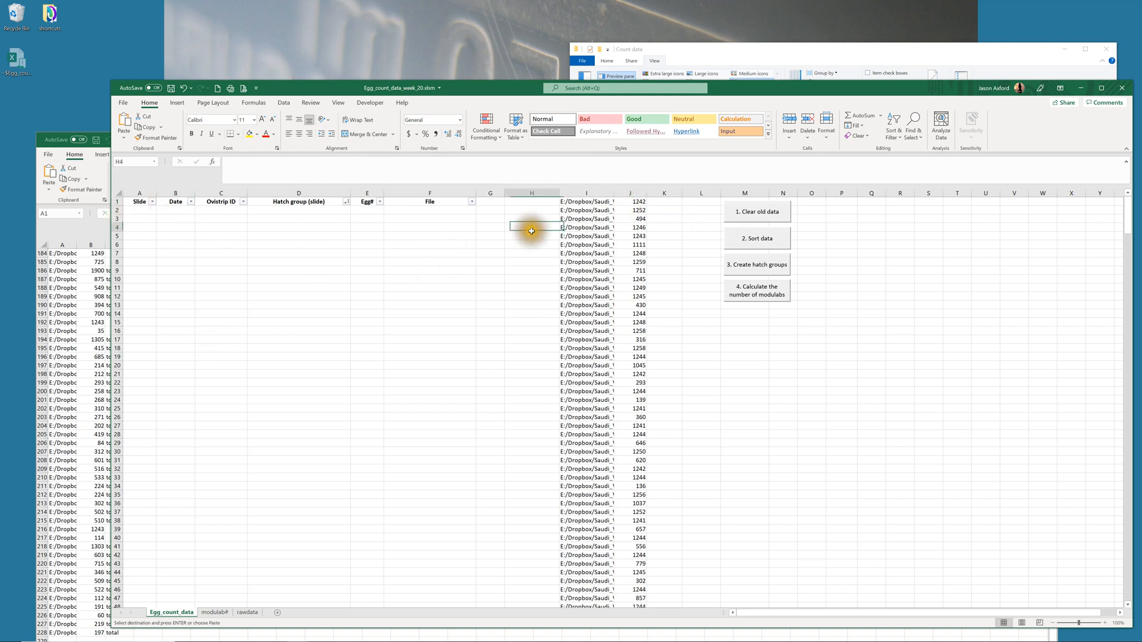
click(748, 241)
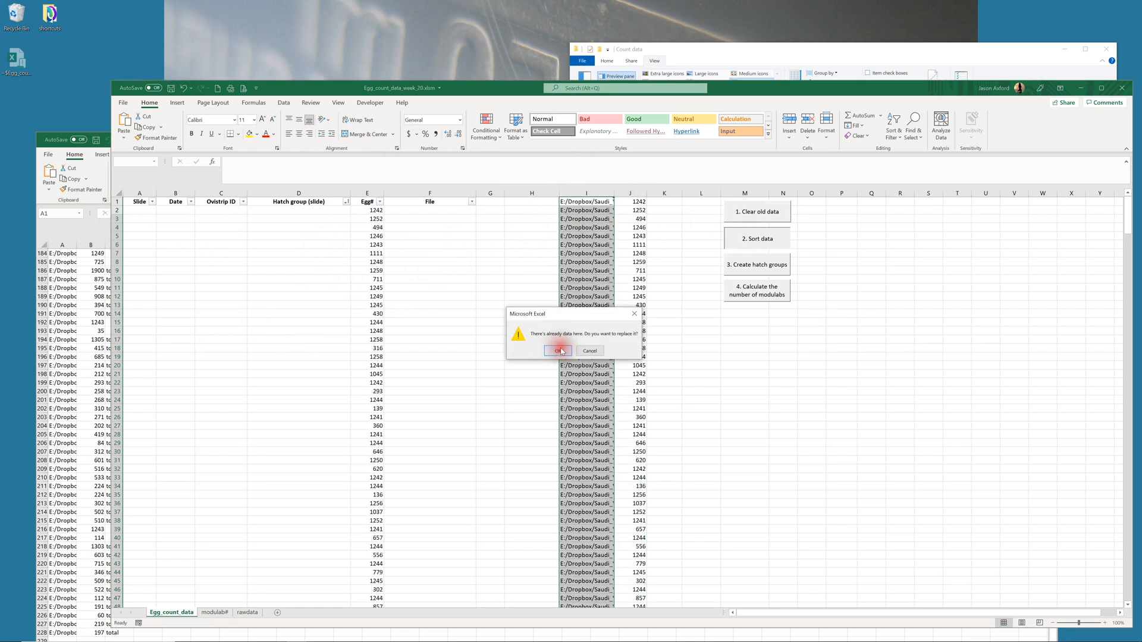
click(558, 351)
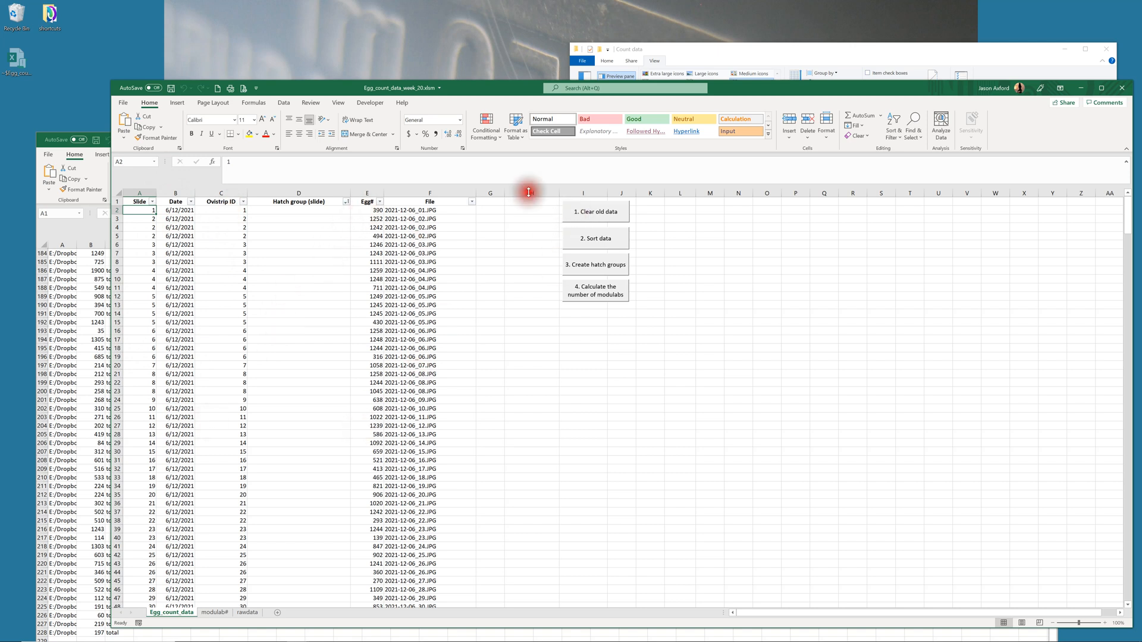
In the rawdata sheet, set the total column's filter to select all values so every row is shown
click(244, 612)
click(258, 227)
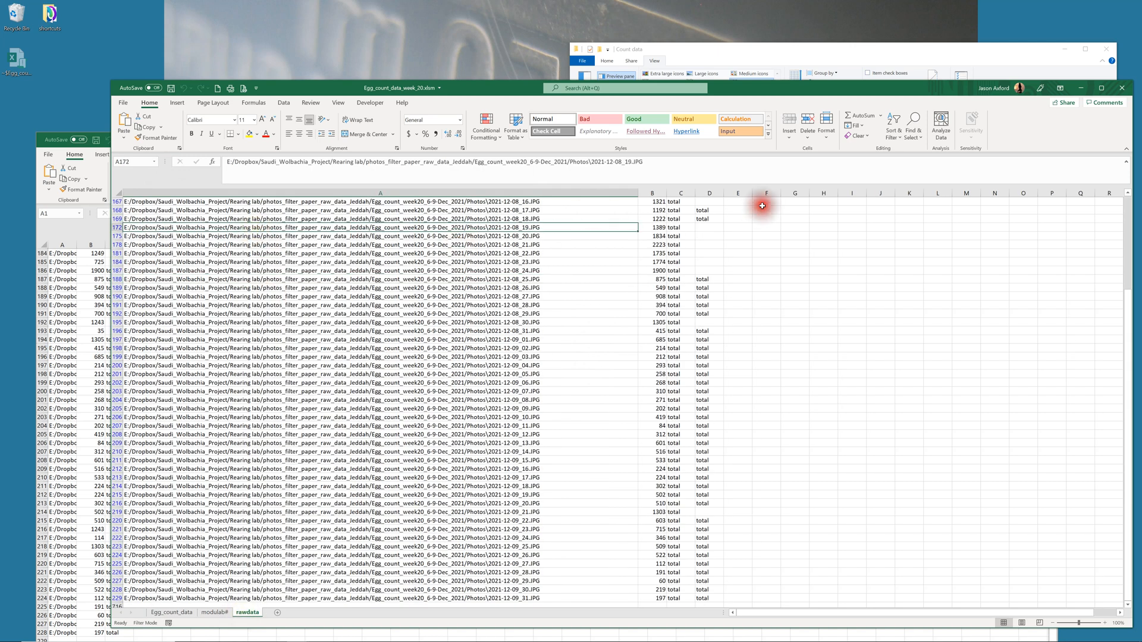
scroll(687, 274, up, 14)
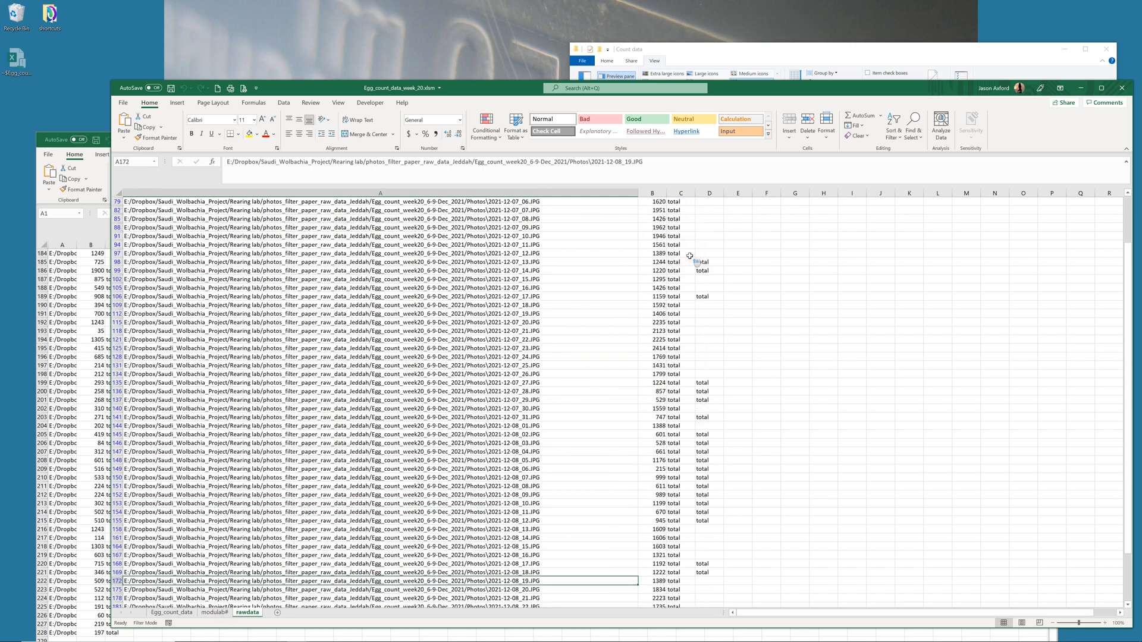
scroll(688, 232, up, 12)
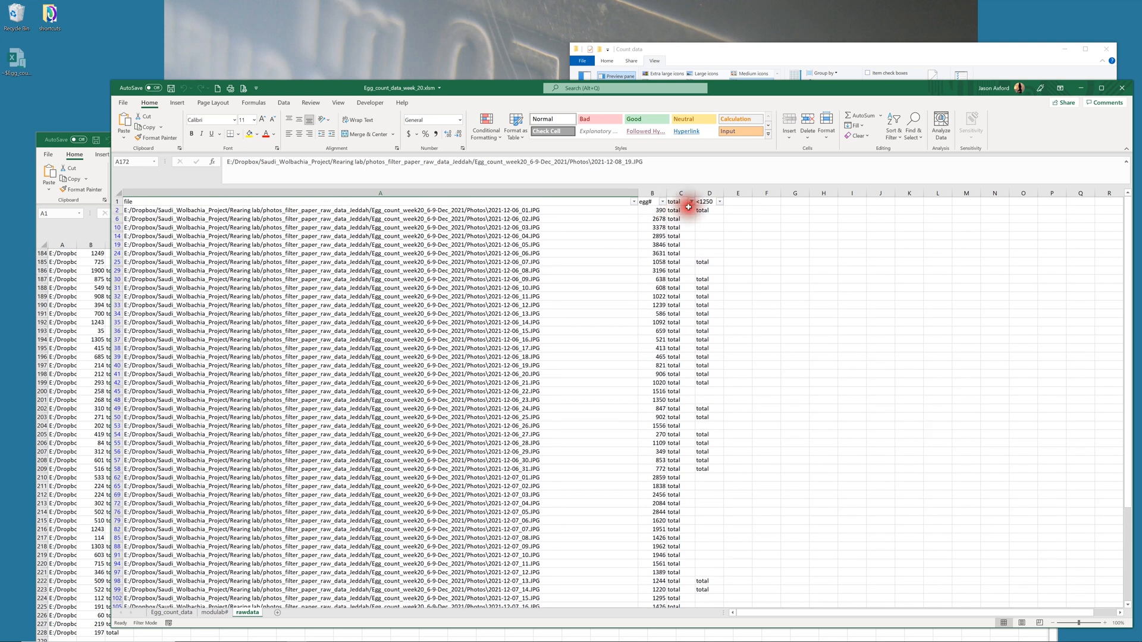
click(691, 202)
click(601, 308)
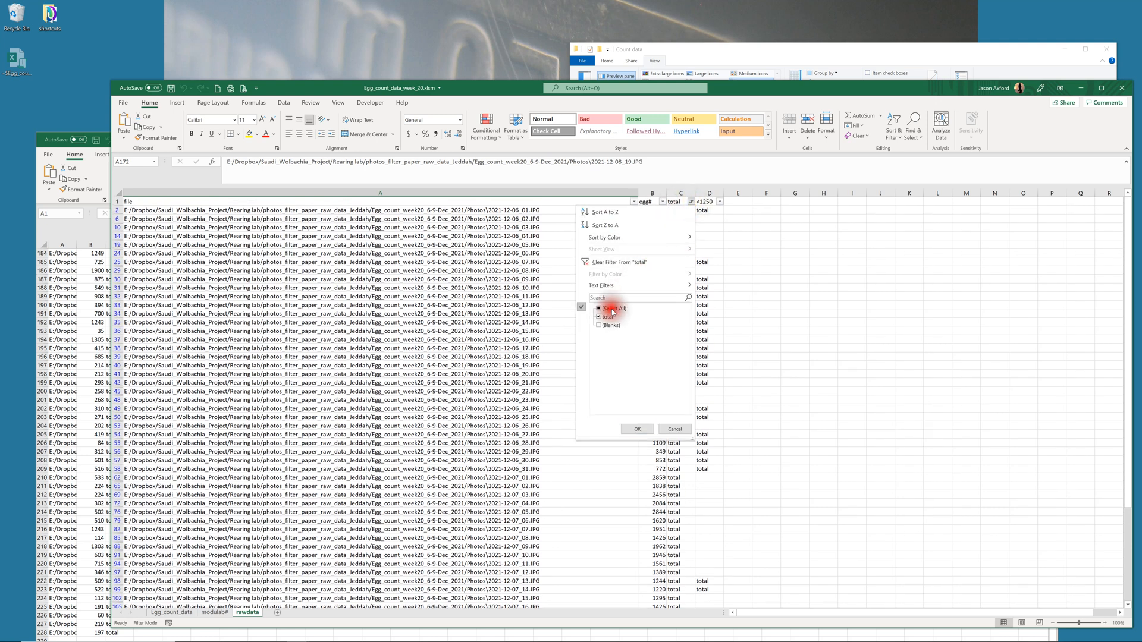
click(642, 430)
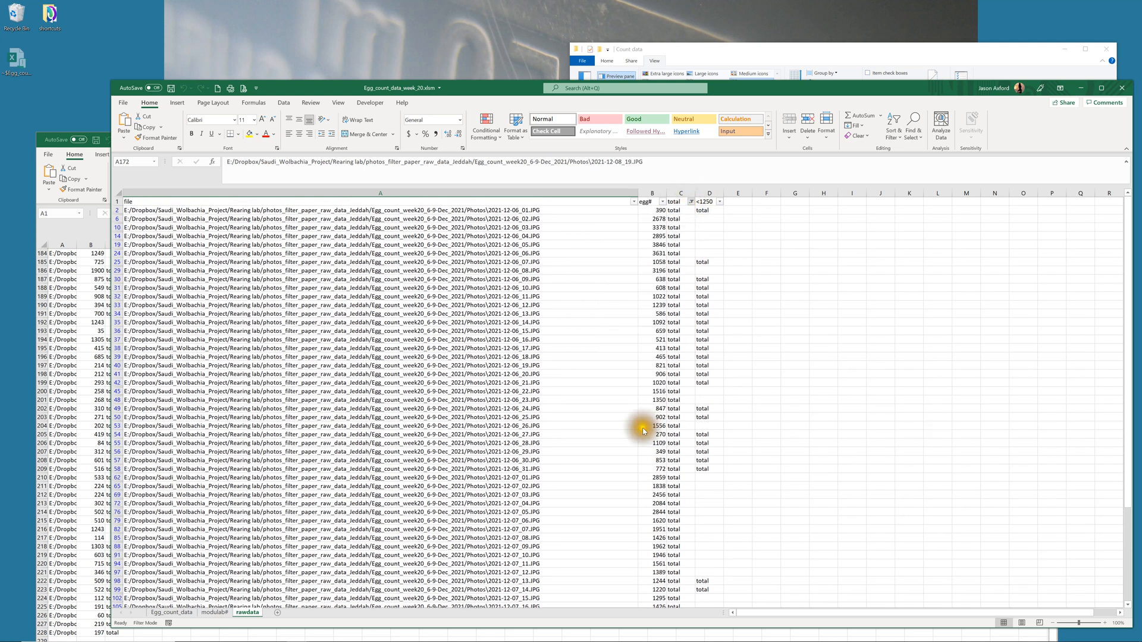
click(333, 201)
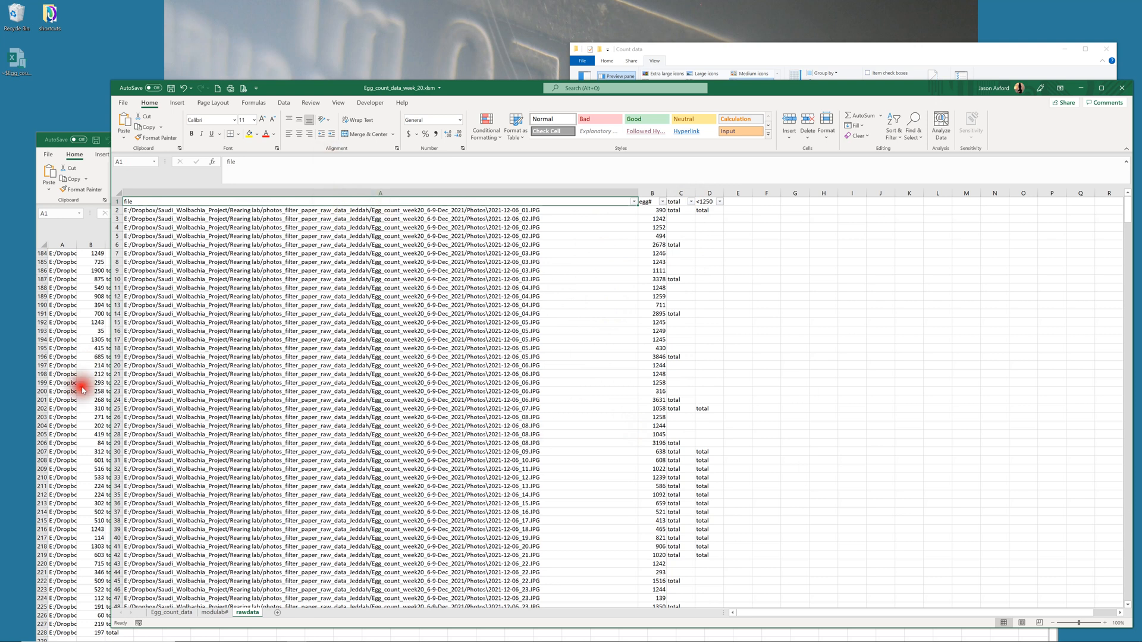
Inspect the empty Hatch group (slide) column in Egg_count_data and run the Create hatch groups macro
click(177, 613)
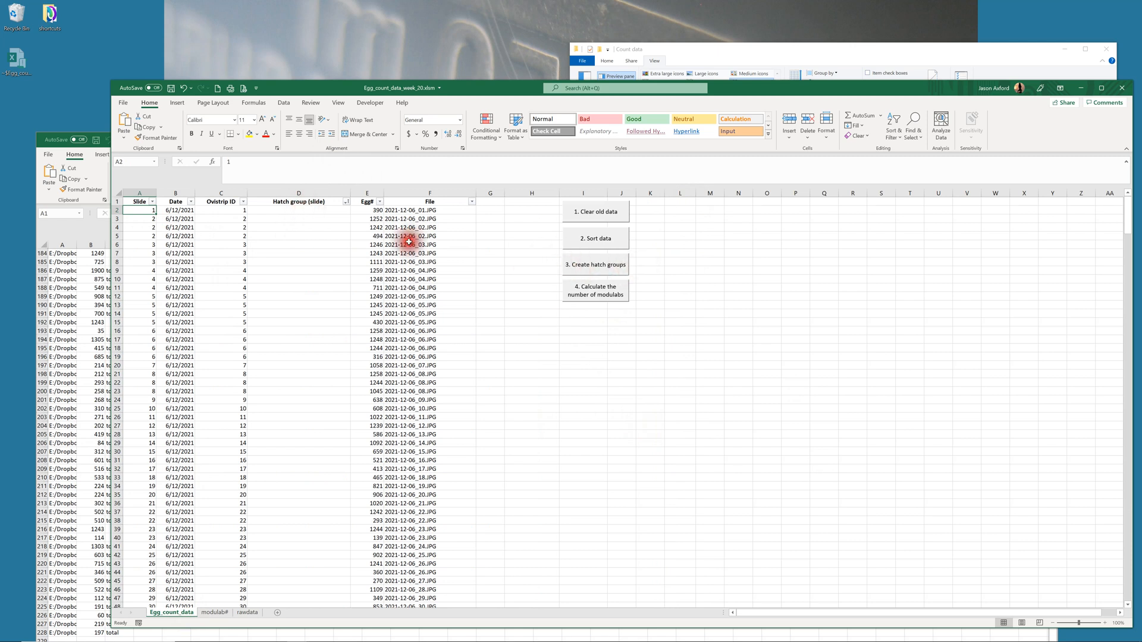
click(294, 213)
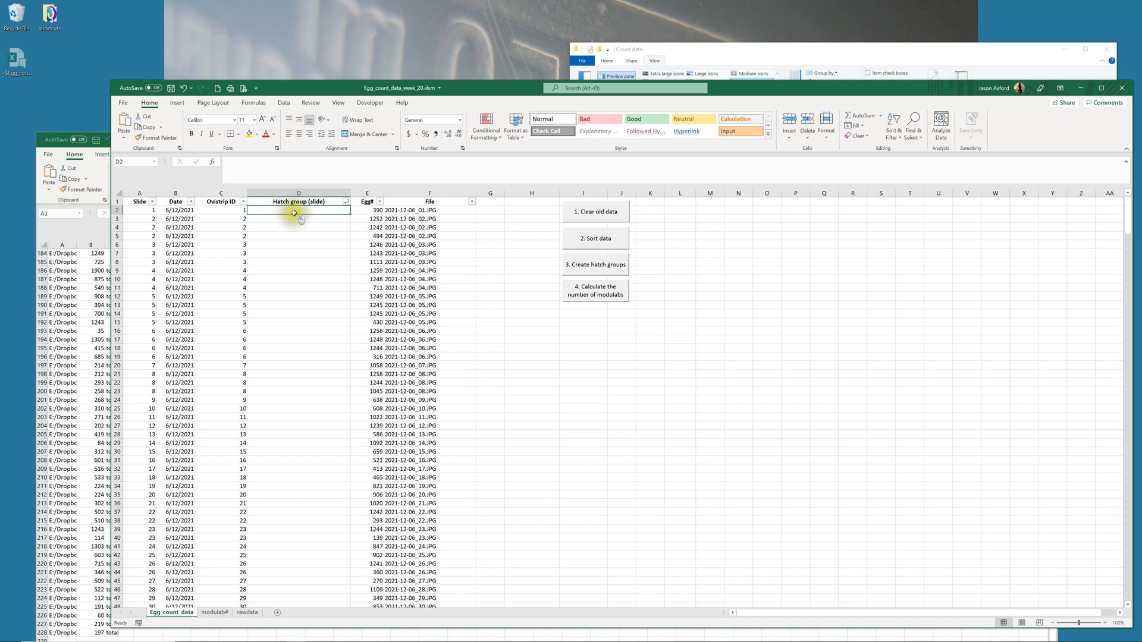
drag(294, 213, 308, 539)
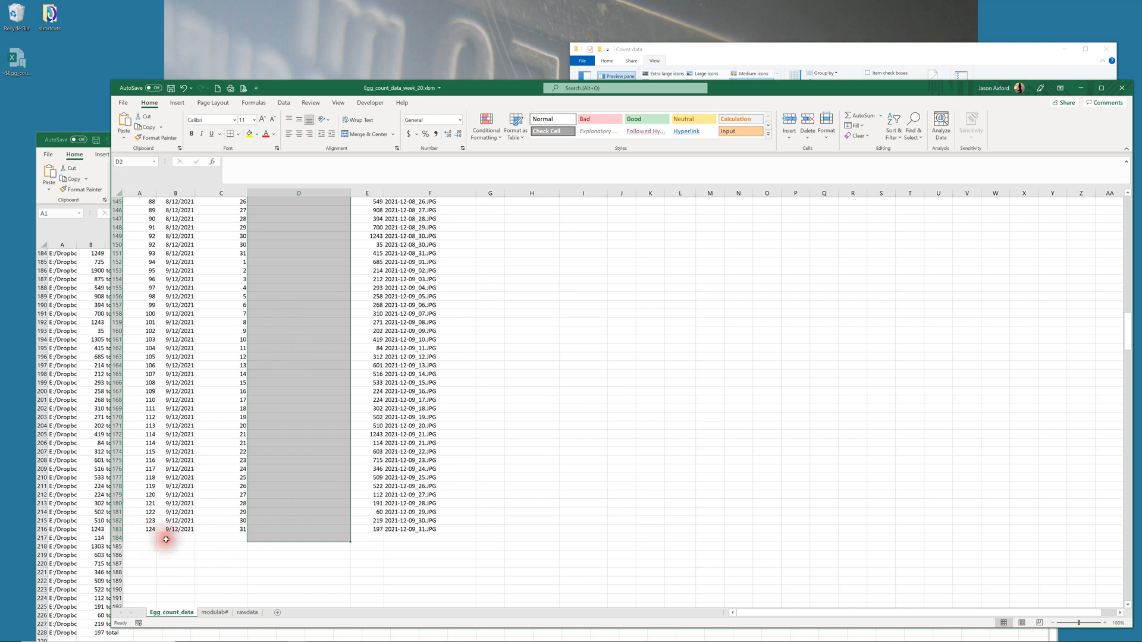
scroll(303, 417, up, 20)
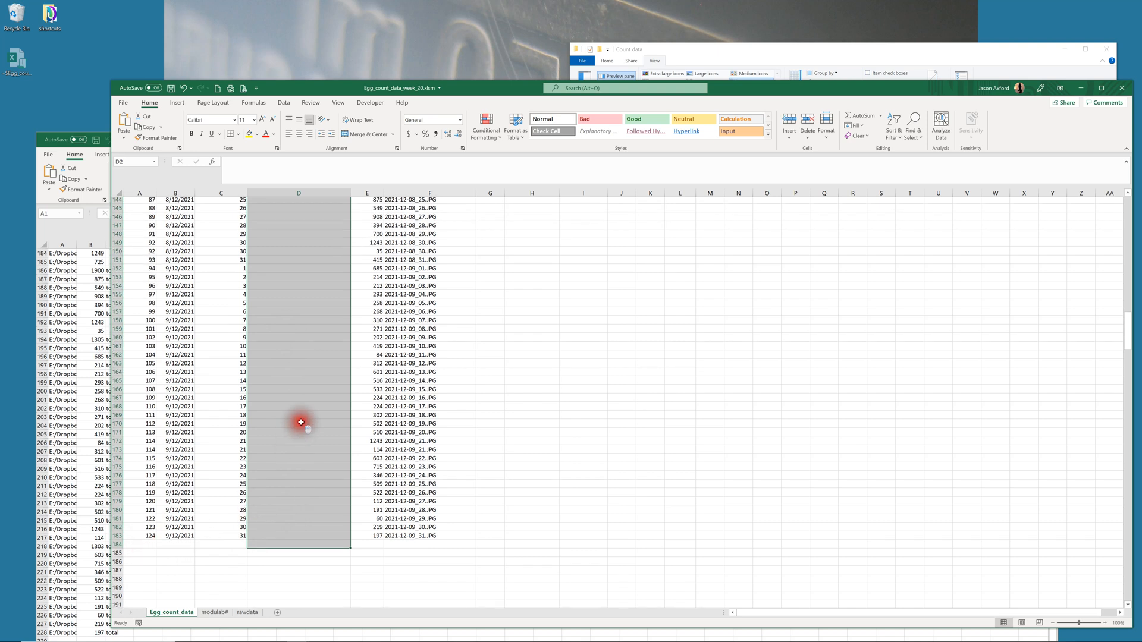
scroll(330, 374, up, 12)
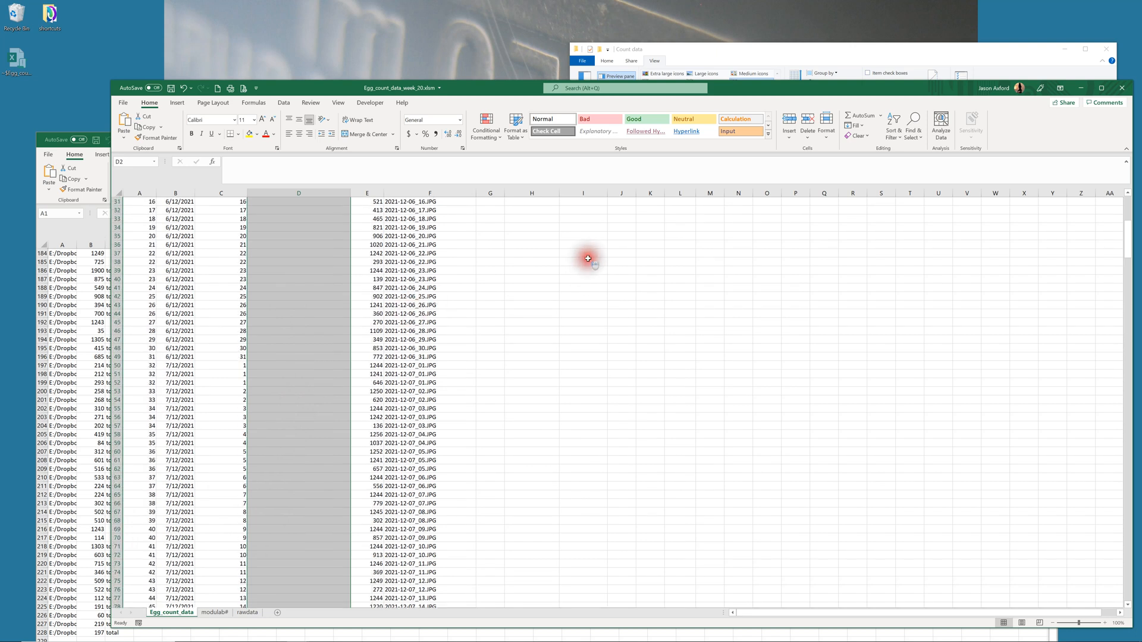
scroll(587, 256, up, 12)
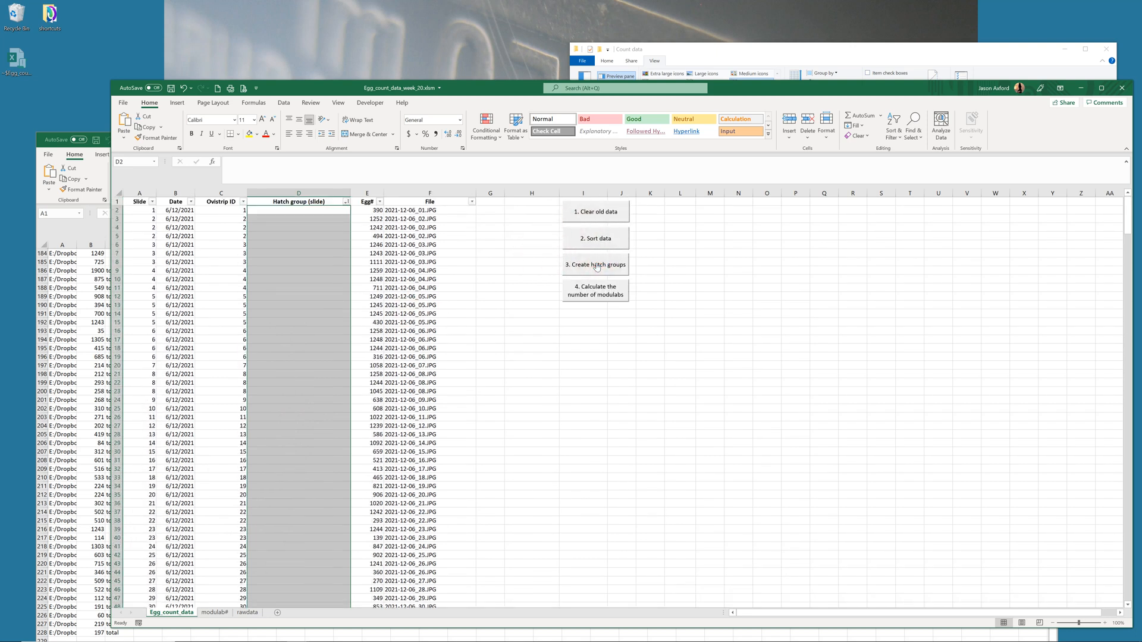
click(597, 266)
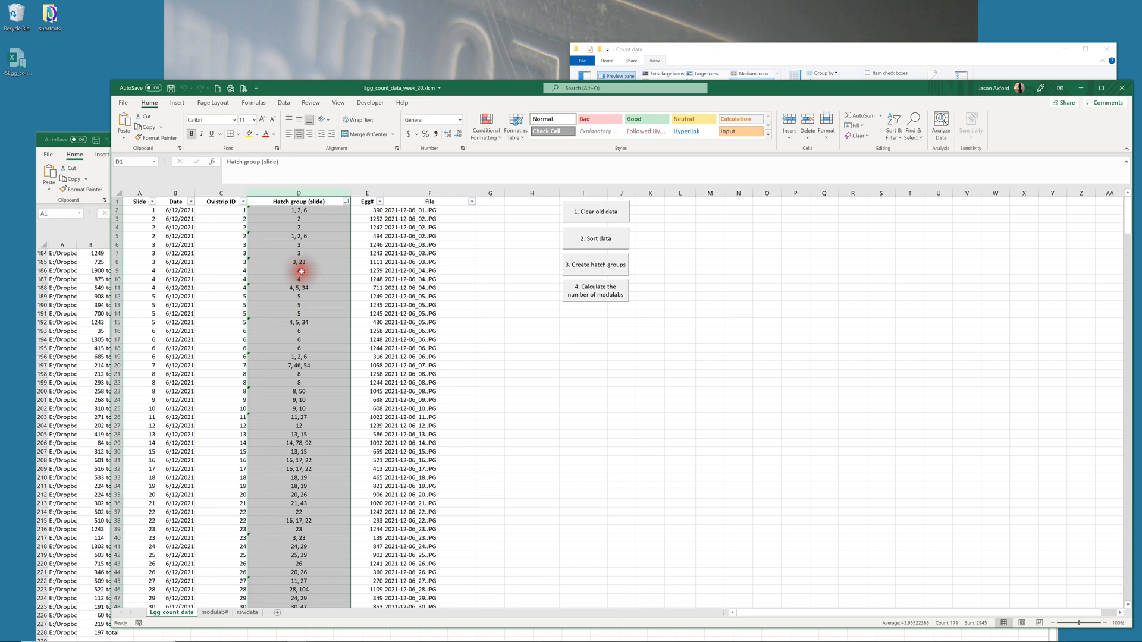
Review the generated hatch groups against their egg counts and look for blank cells in the Hatch group (slide) column
click(306, 213)
scroll(291, 278, down, 6)
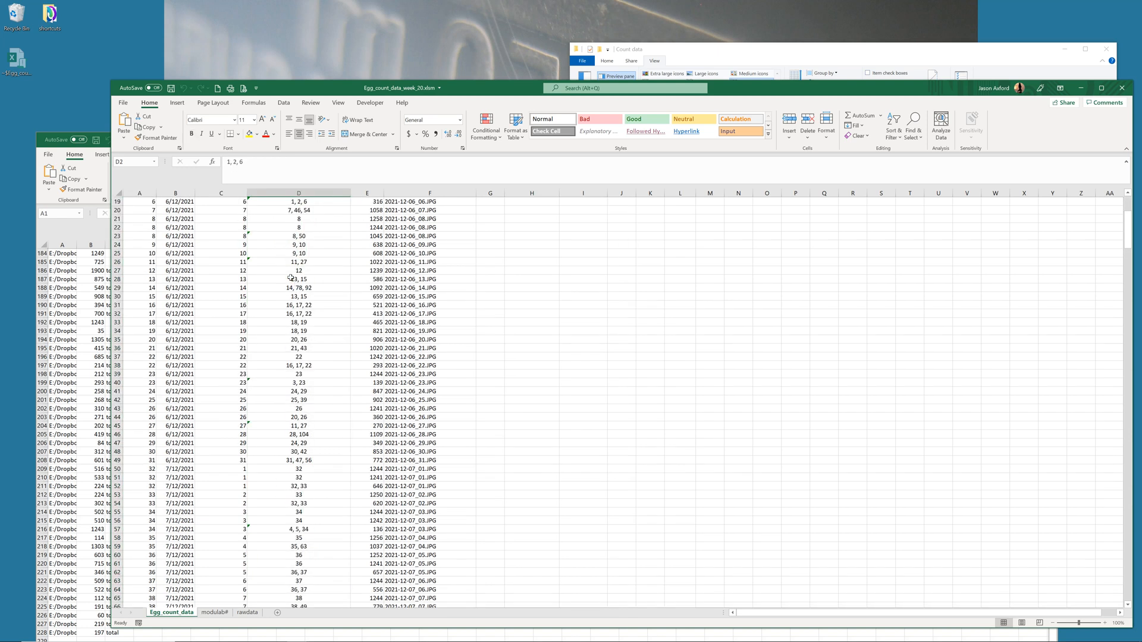
scroll(291, 277, up, 6)
click(308, 218)
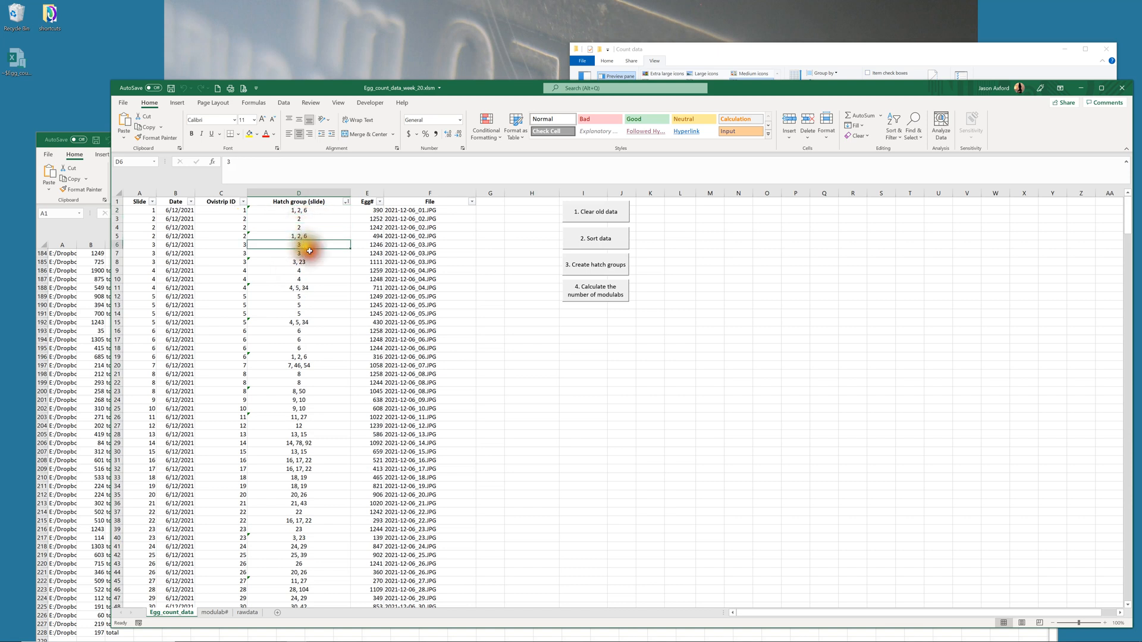
click(367, 245)
click(368, 253)
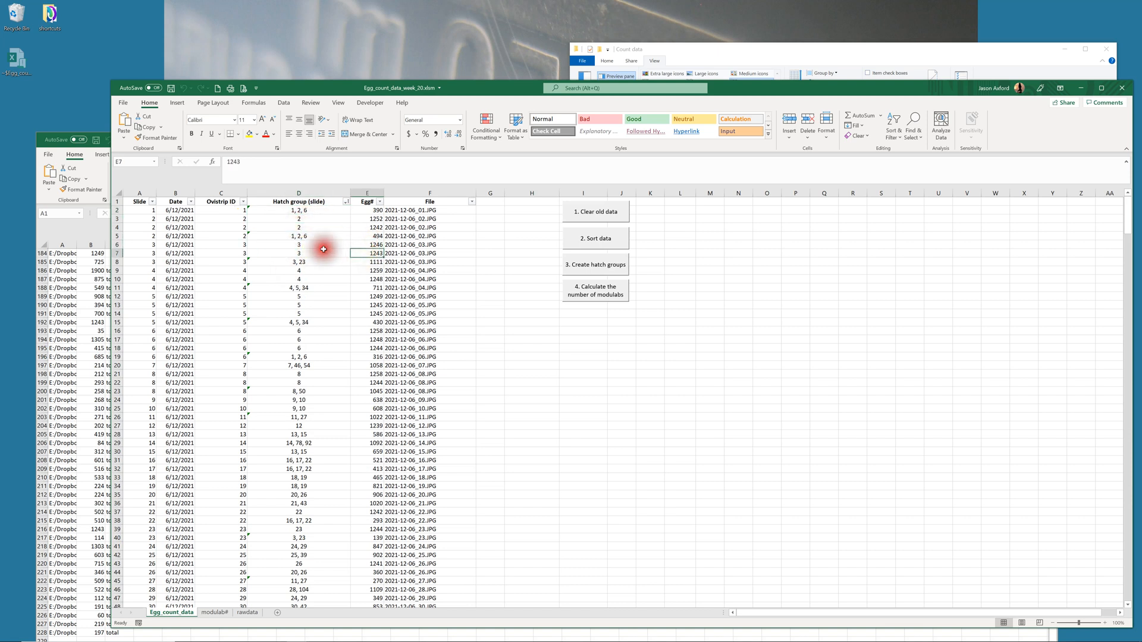
scroll(310, 260, down, 5)
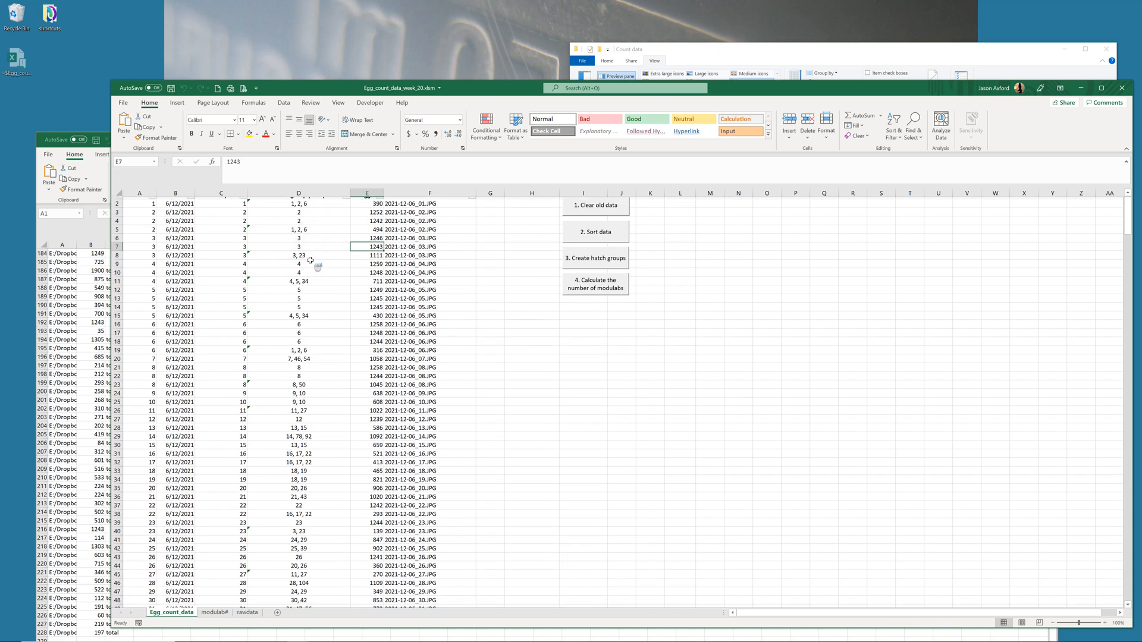
scroll(310, 260, up, 3)
scroll(310, 261, down, 20)
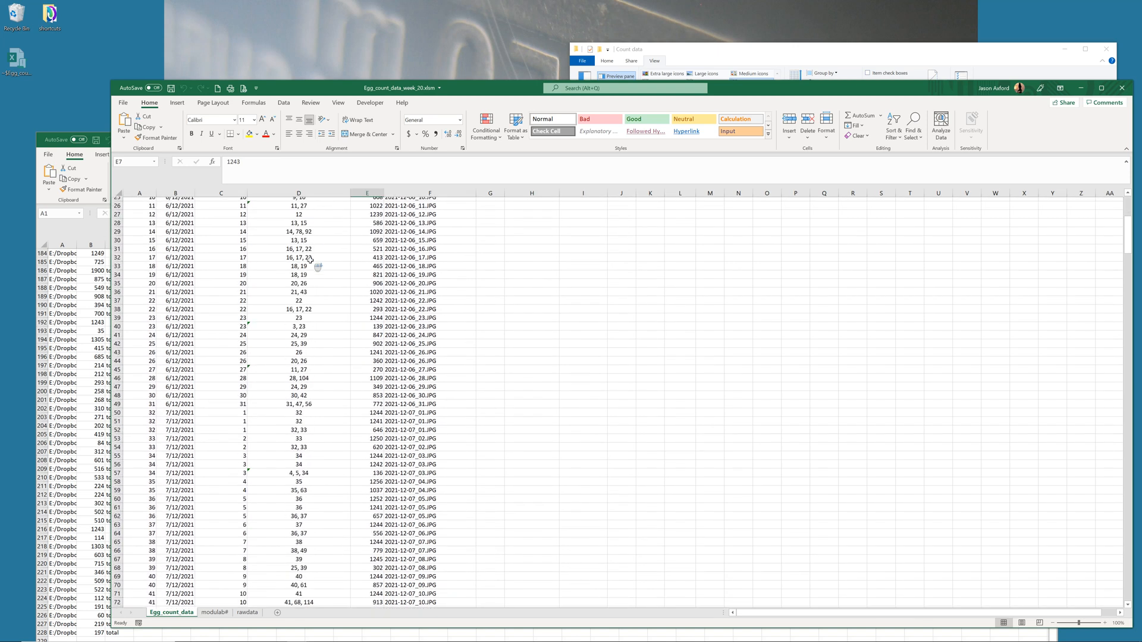
scroll(307, 411, down, 11)
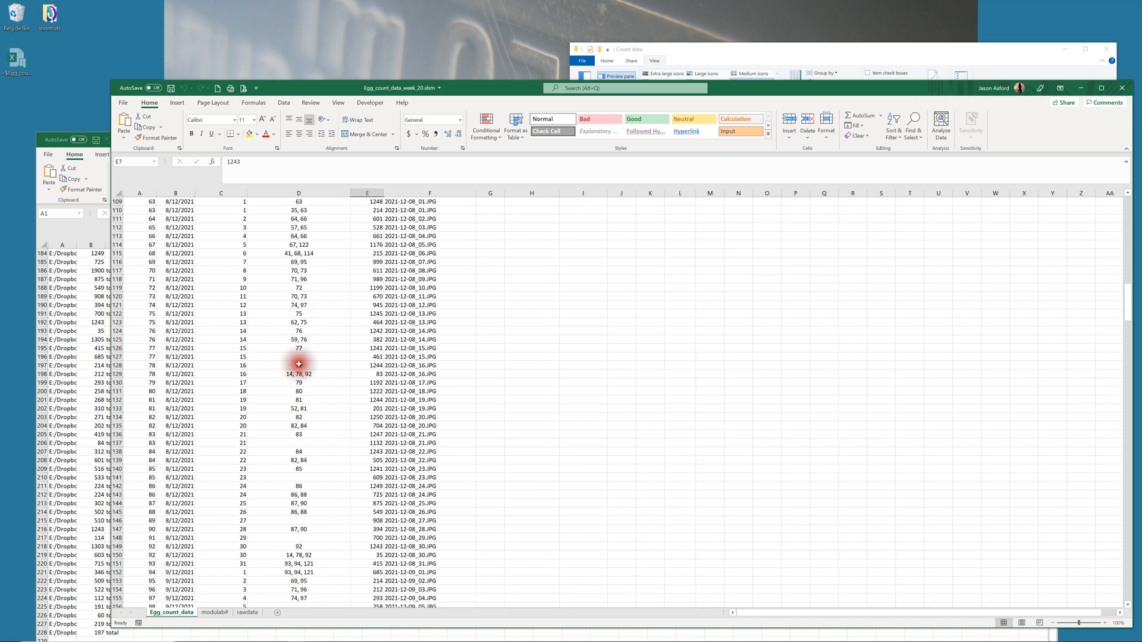
click(307, 357)
scroll(312, 375, down, 4)
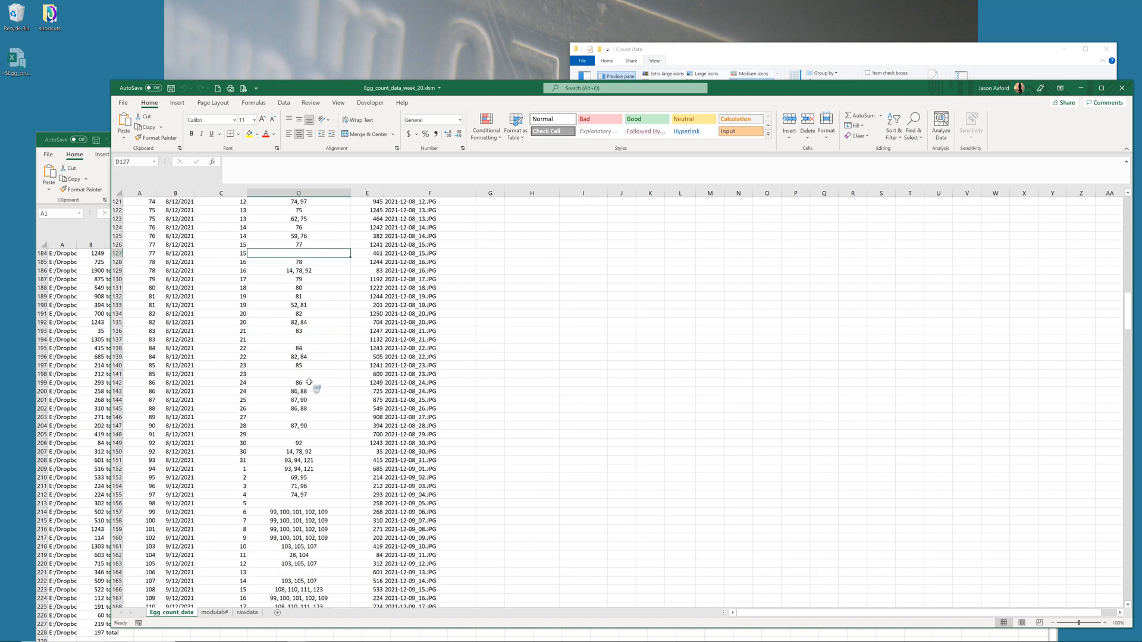
click(313, 373)
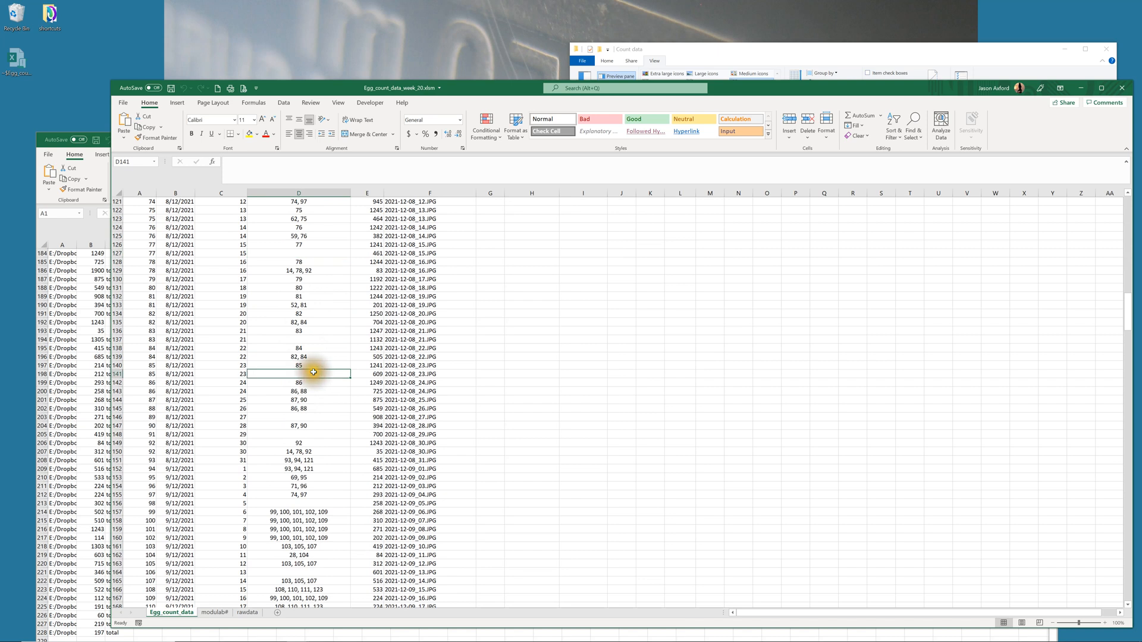
Enter hatch group "77, 83" in blank cell D127 and copy it to blank cell D137
click(316, 254)
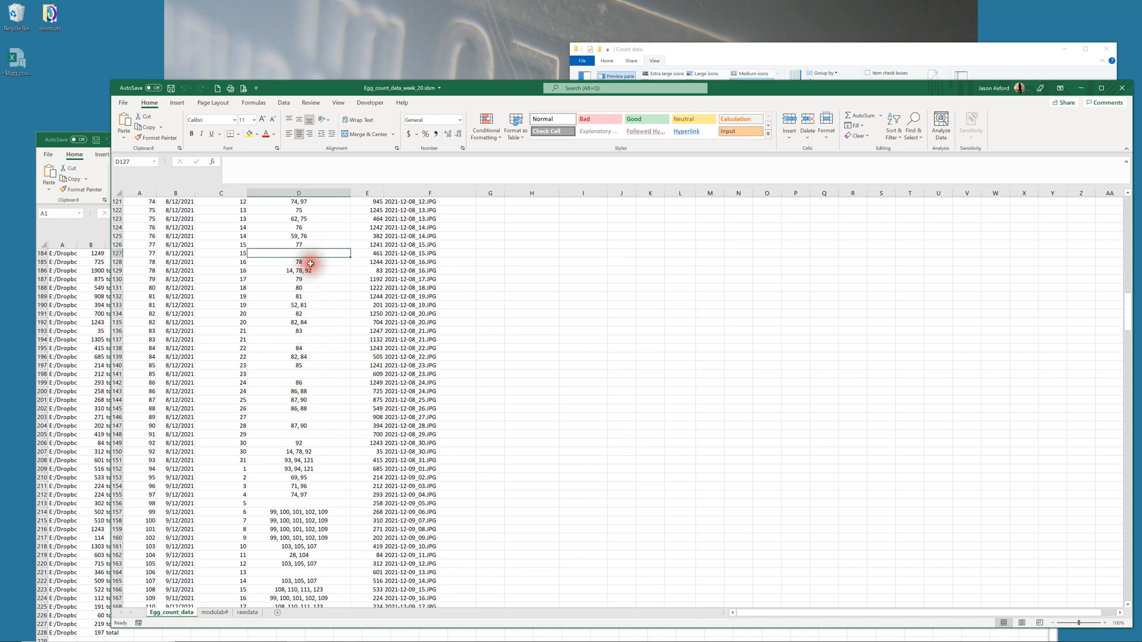
ctrl+click(311, 339)
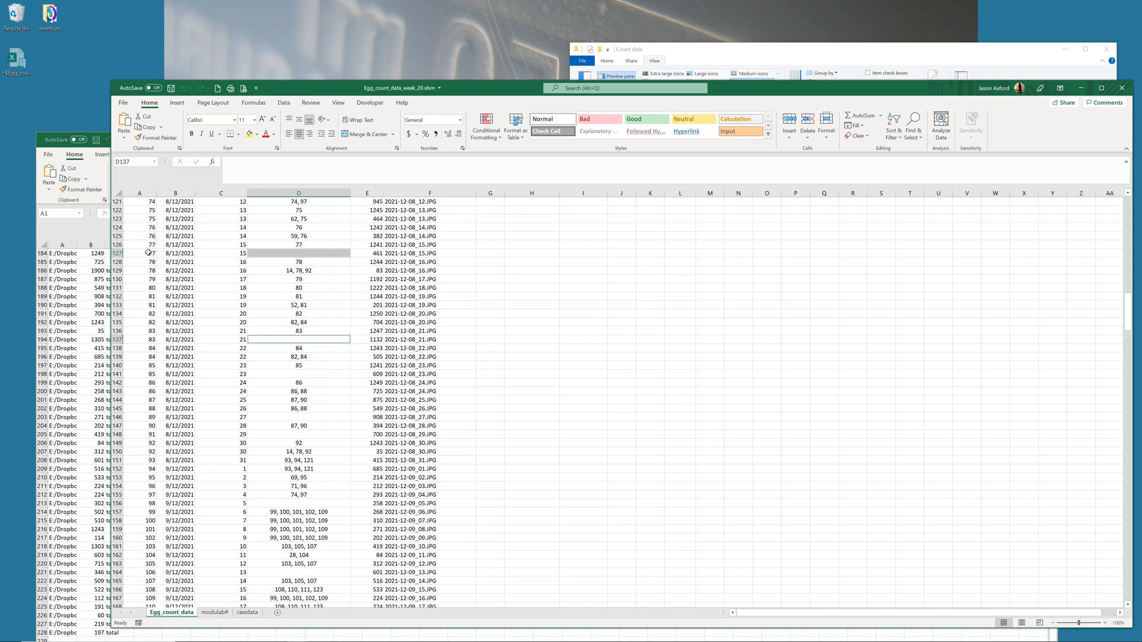
click(290, 253)
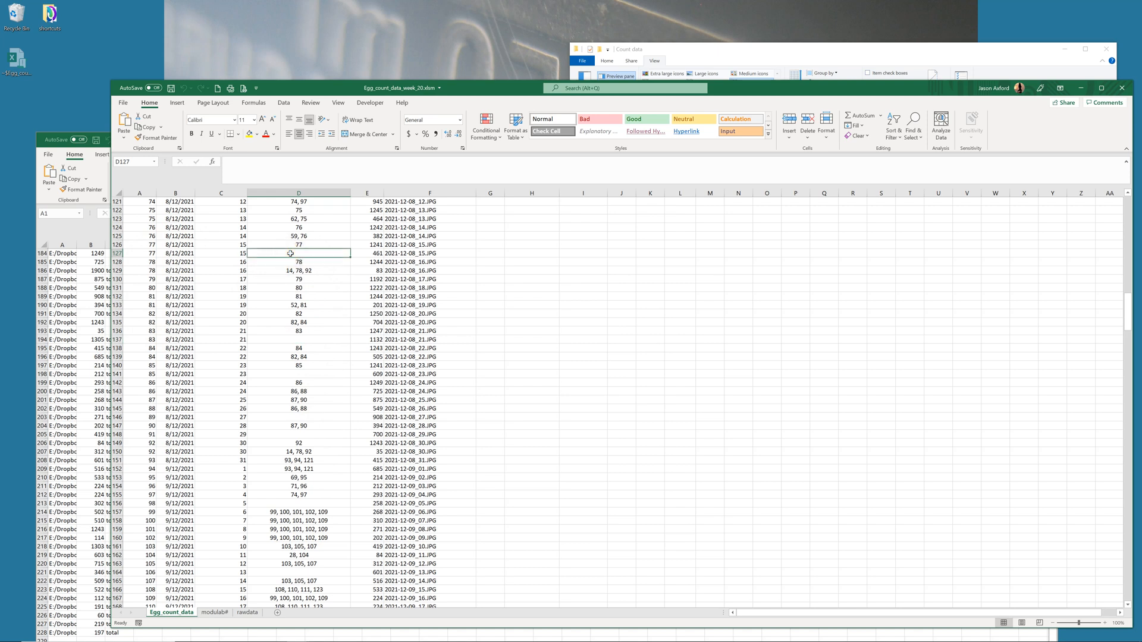
text(77, 83)
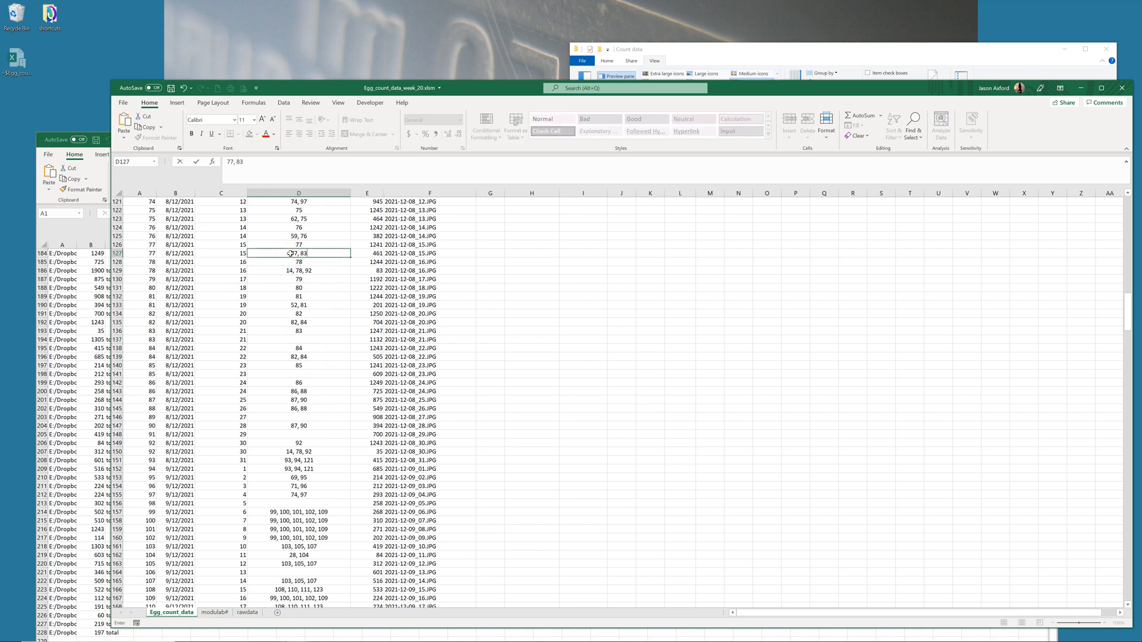
key(Return)
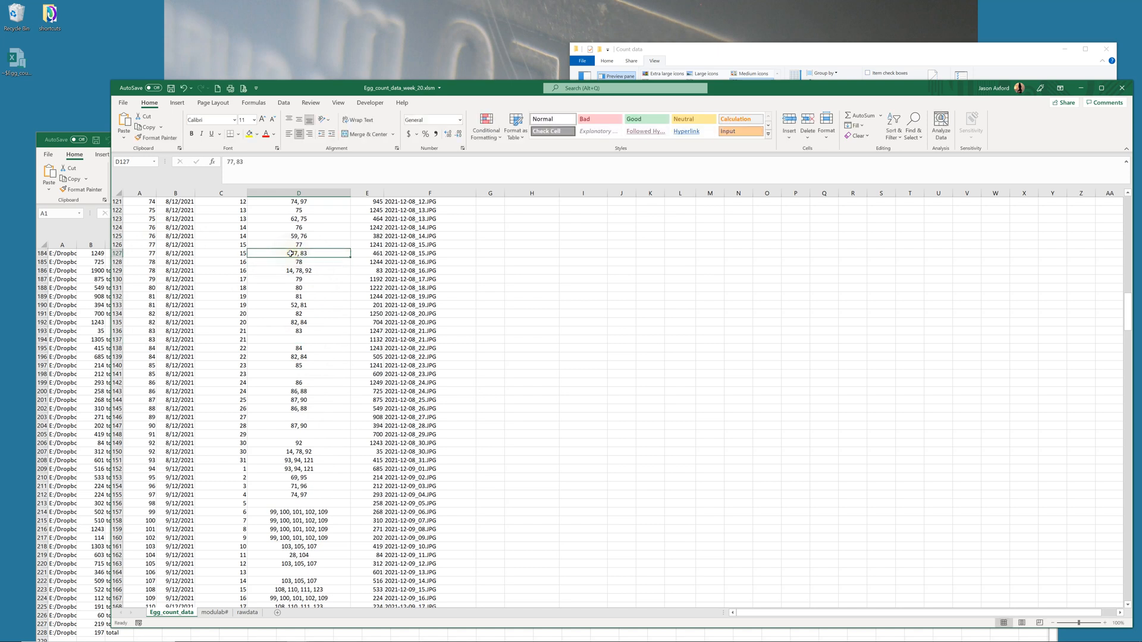
right_click(290, 253)
click(313, 275)
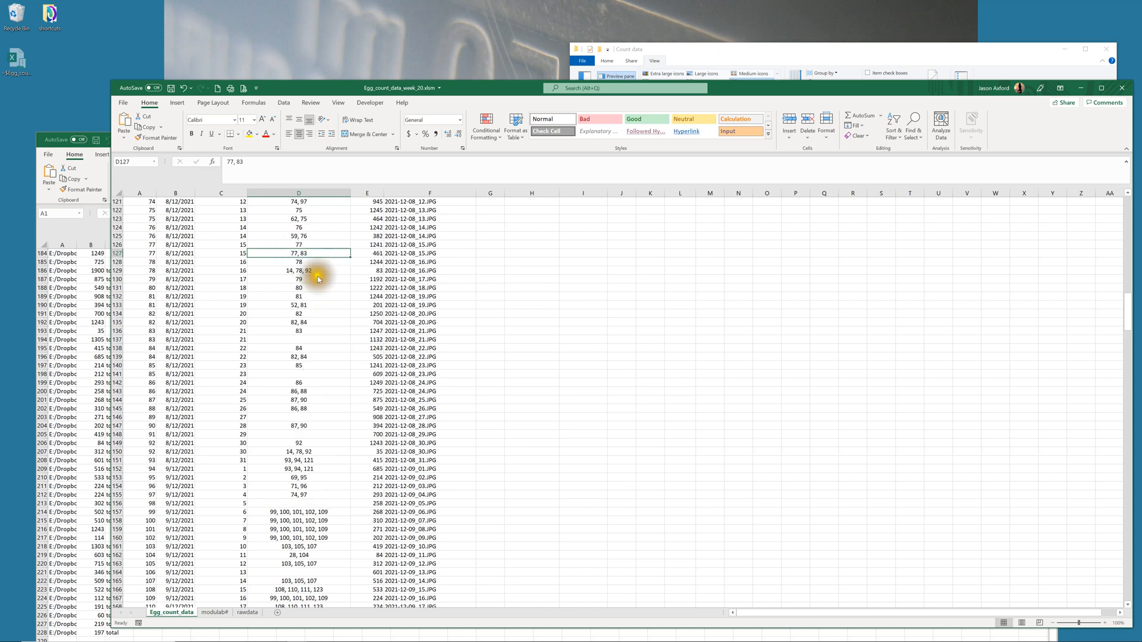
right_click(302, 339)
click(324, 388)
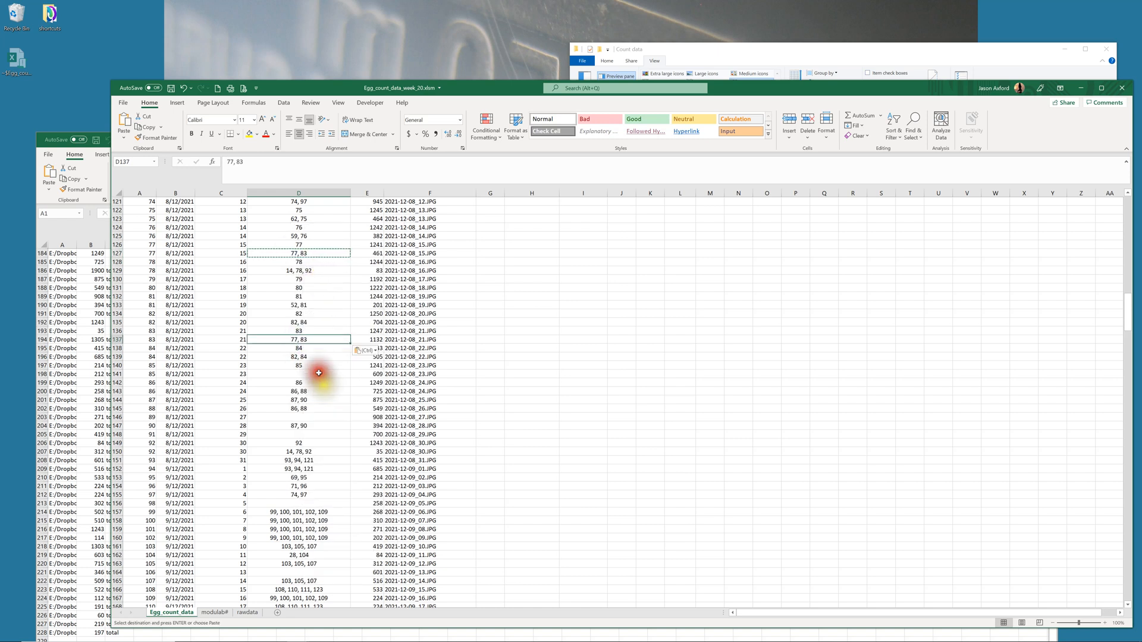
Compare the egg counts in rows 127, 137 and 141 and review which hatch group cells are still blank
click(366, 374)
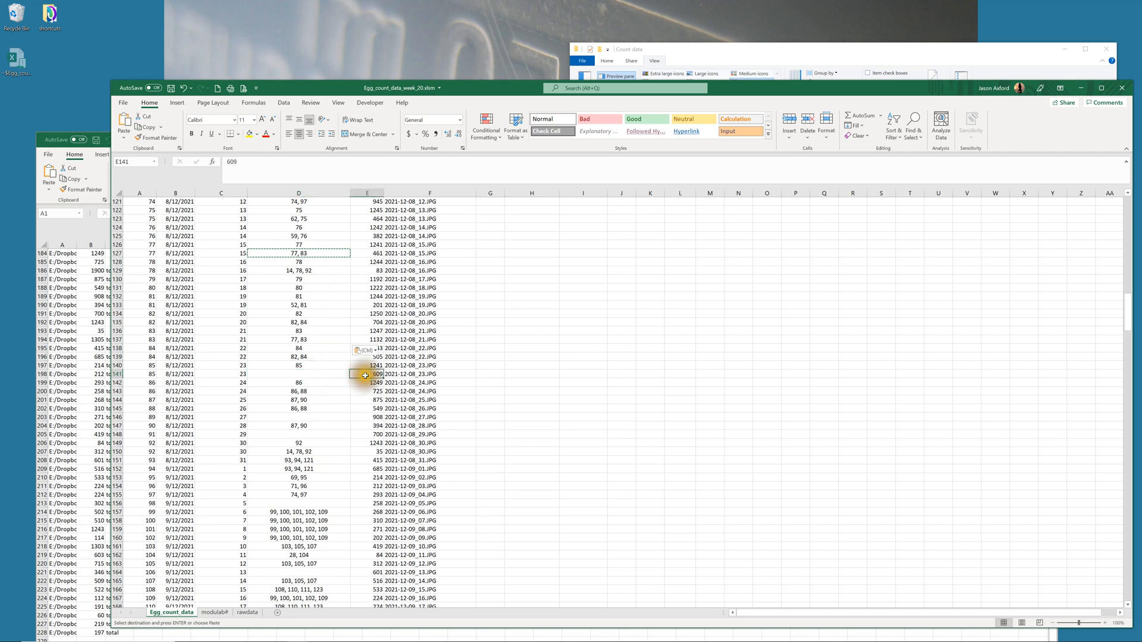
click(368, 254)
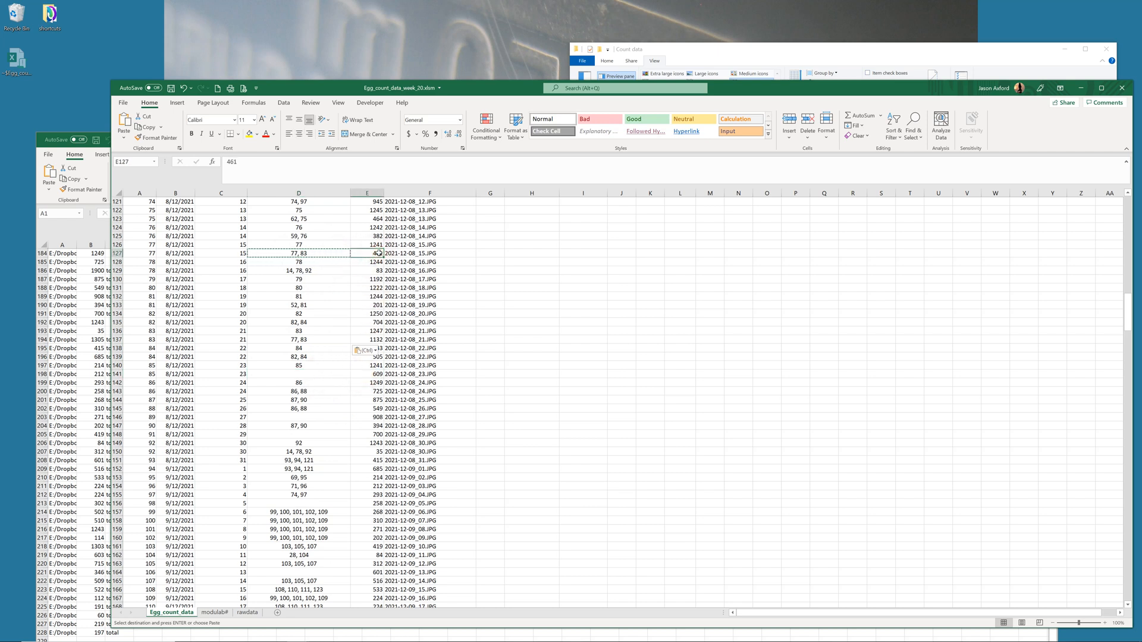
click(369, 340)
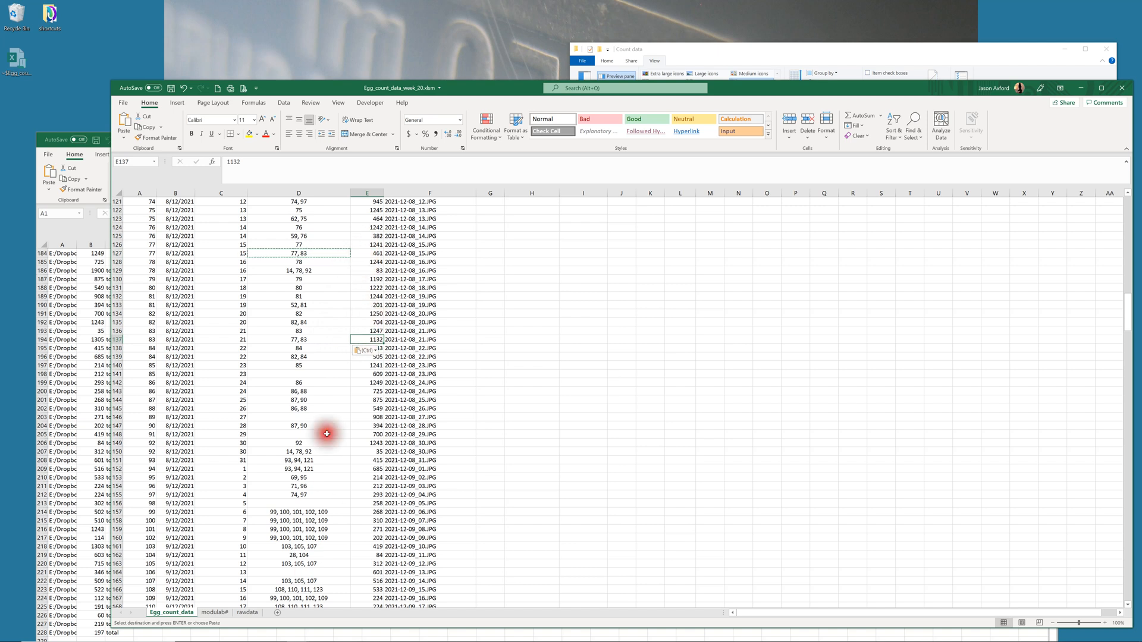
scroll(339, 387, down, 8)
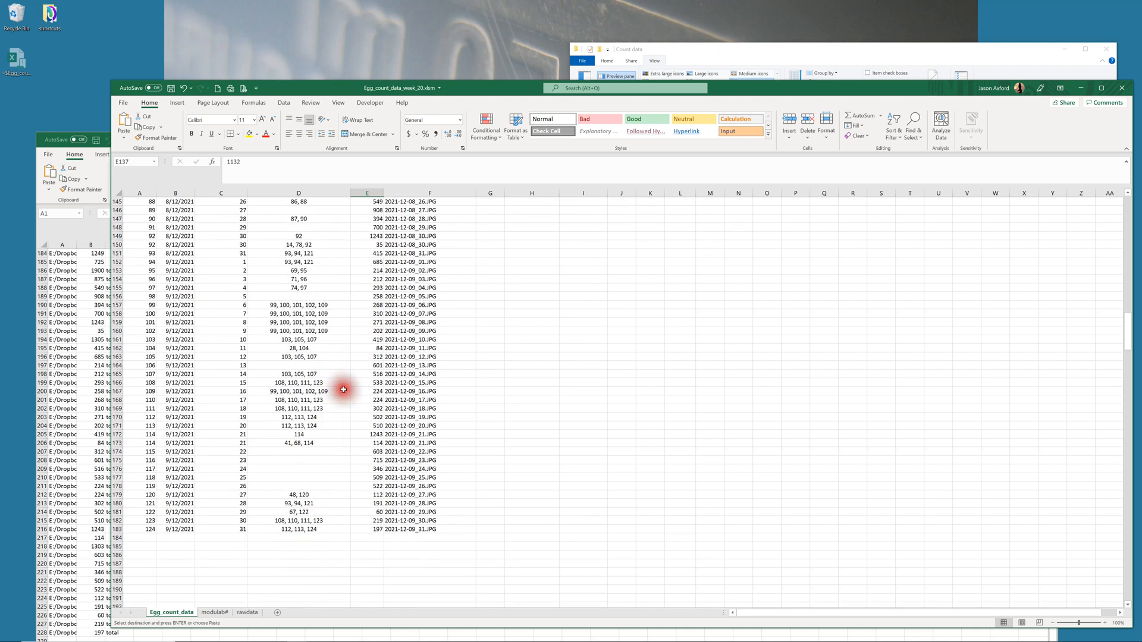
scroll(340, 337, up, 7)
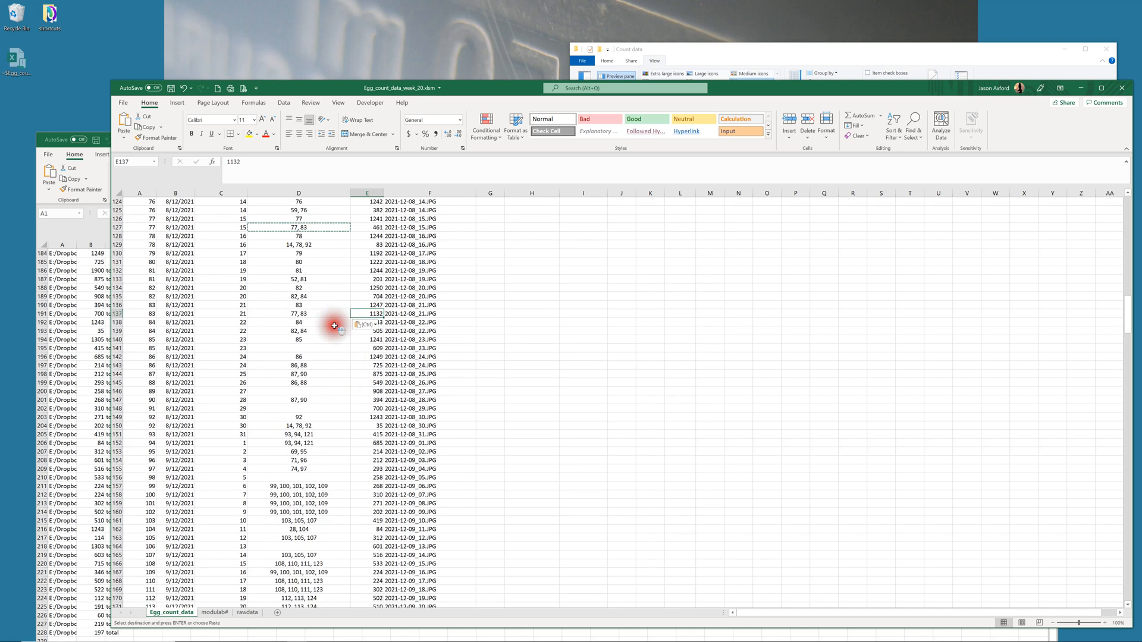
scroll(334, 324, up, 3)
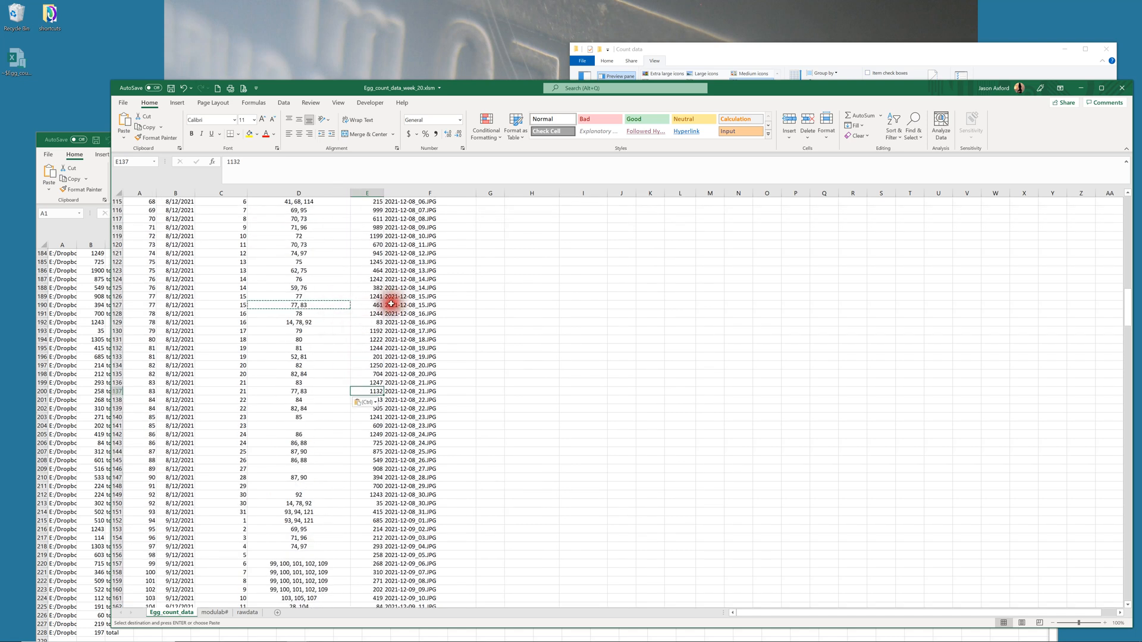
scroll(327, 306, down, 4)
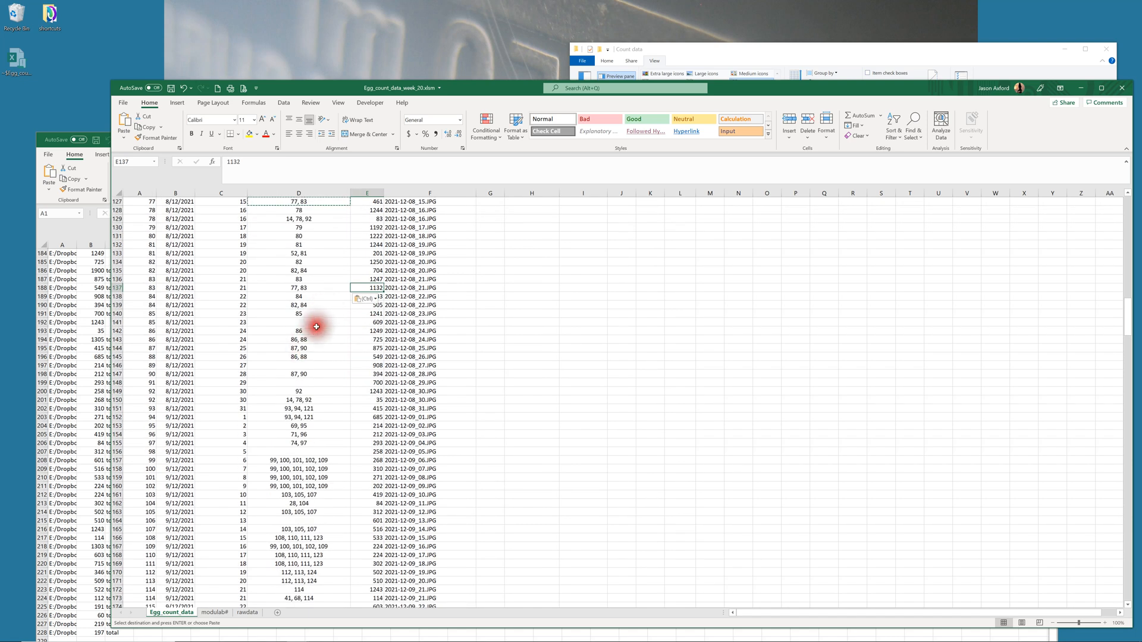
Enter hatch group "85, 89" in blank cell D141
click(376, 321)
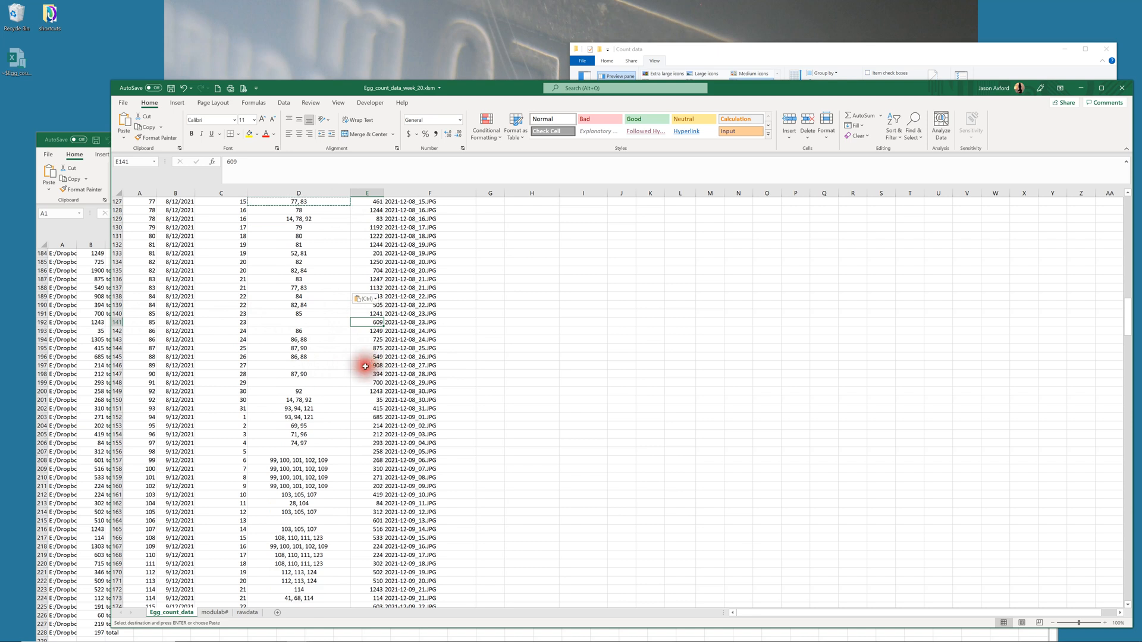
click(331, 320)
text(85, 89)
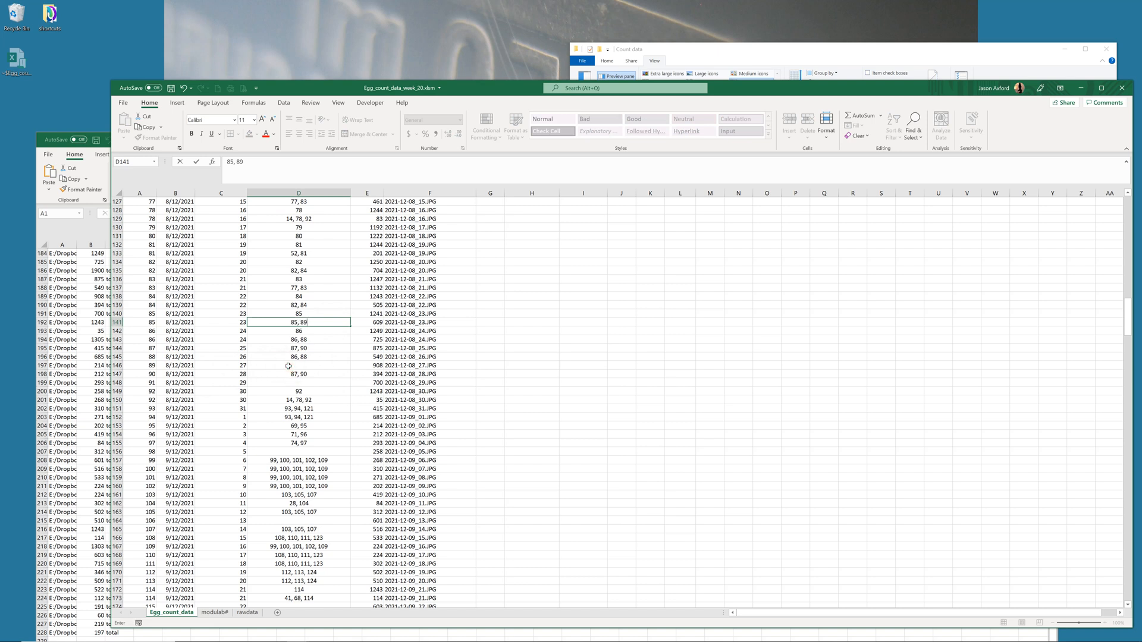
key(ctrl+Return)
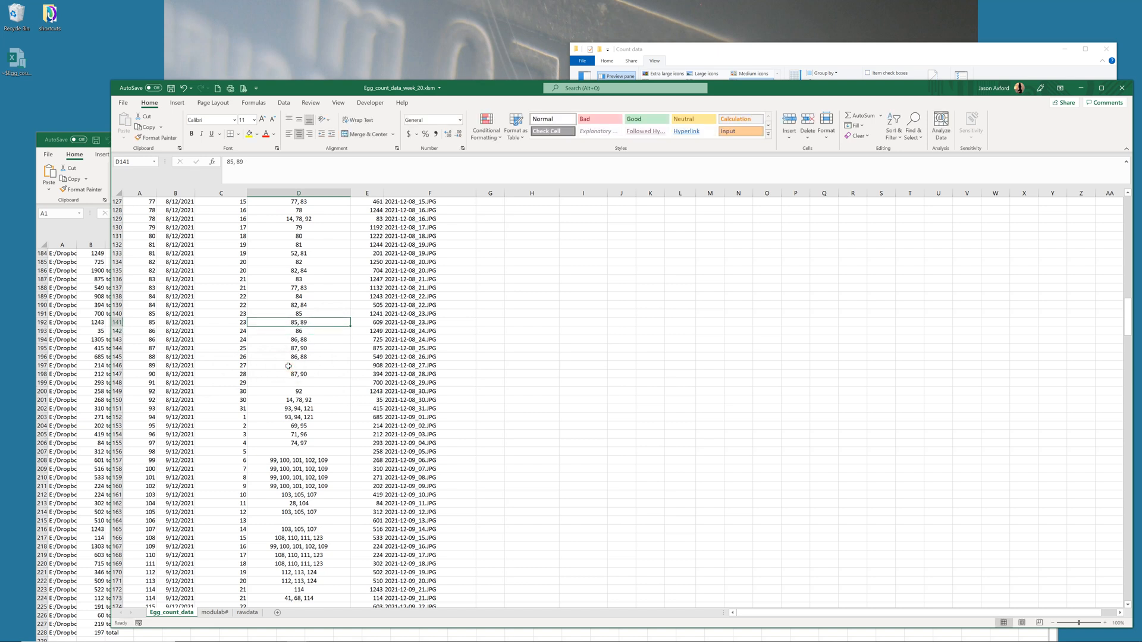
Copy the hatch group from D141 to blank cell D146 and check the egg counts of both rows
right_click(307, 318)
click(309, 320)
right_click(309, 321)
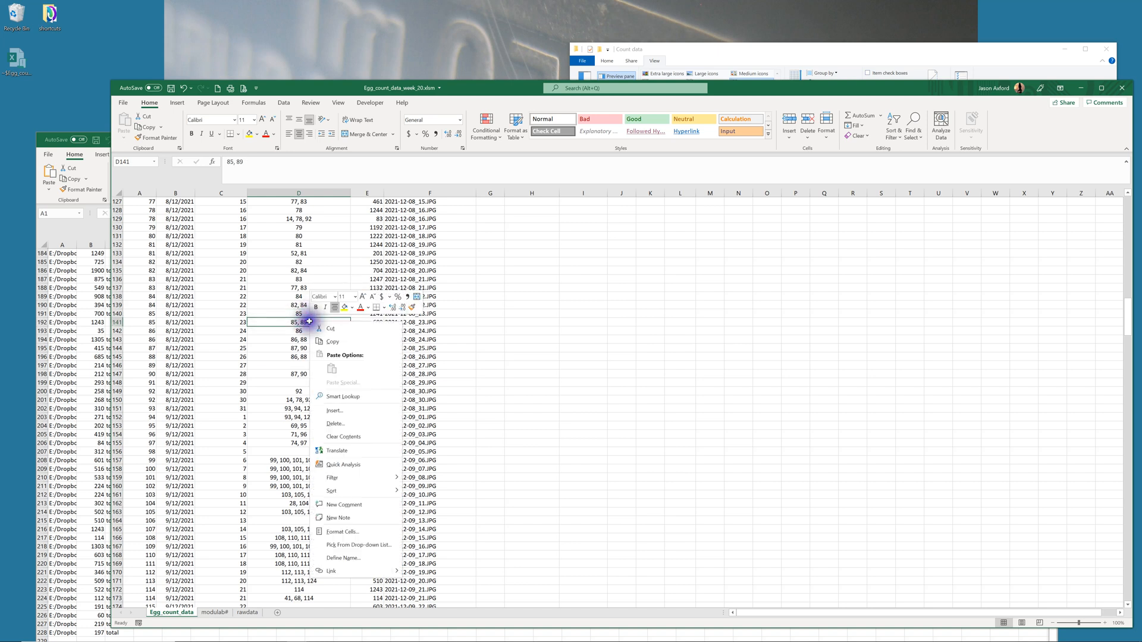
click(332, 341)
click(301, 365)
right_click(302, 362)
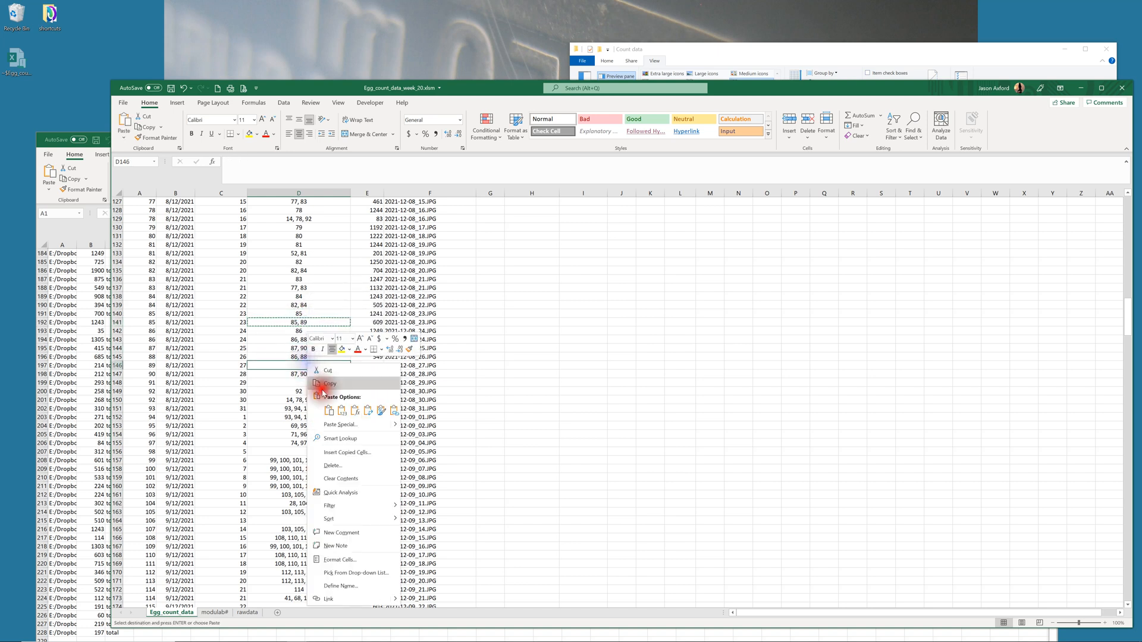
click(328, 410)
click(307, 323)
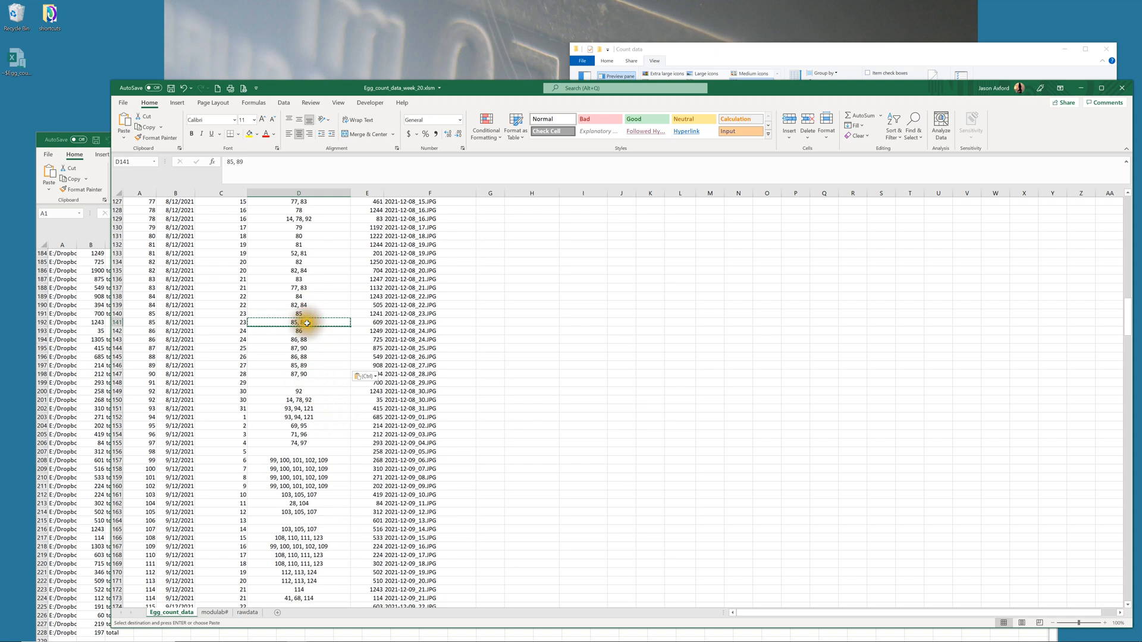
ctrl+click(315, 364)
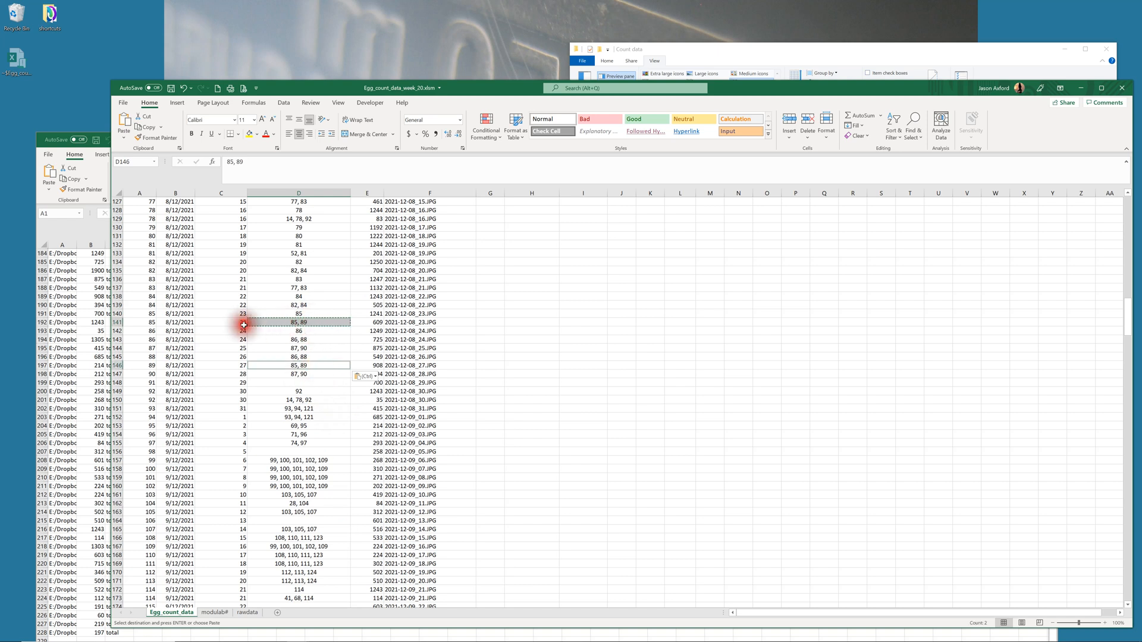
click(376, 366)
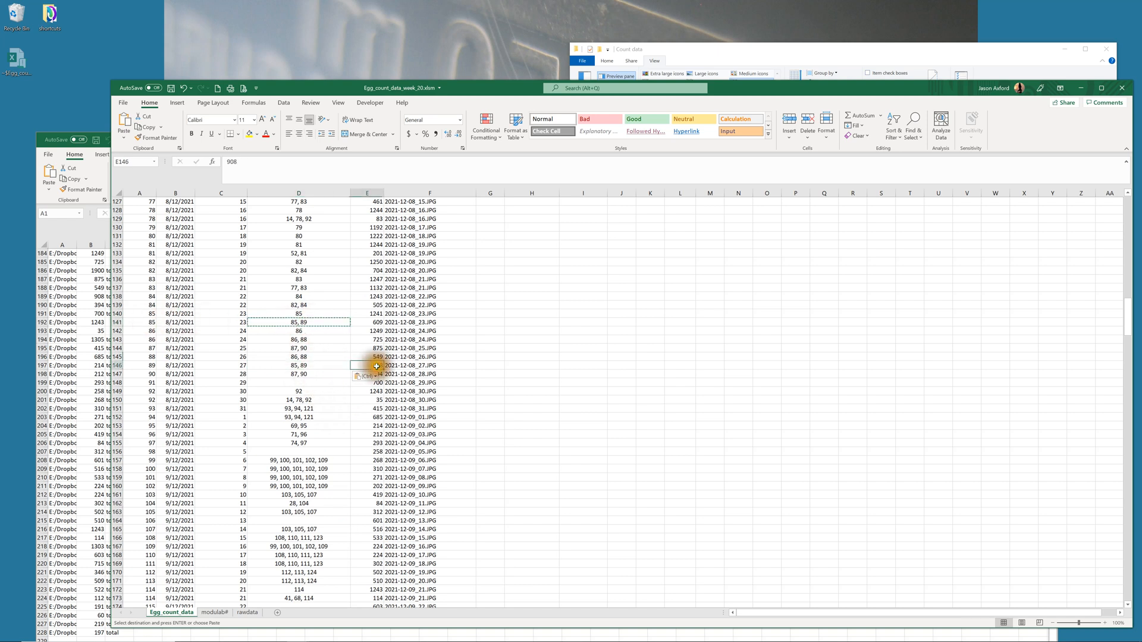
ctrl+click(370, 323)
Enter hatch group "91, 98, 106" in blank cell D148
scroll(339, 363, down, 2)
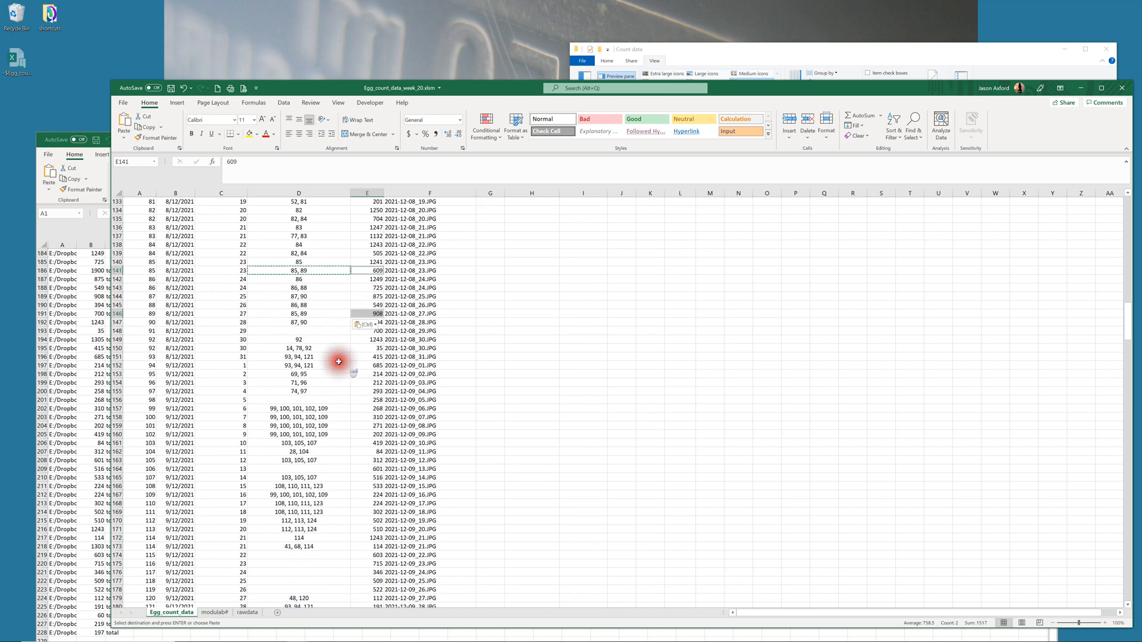
click(302, 330)
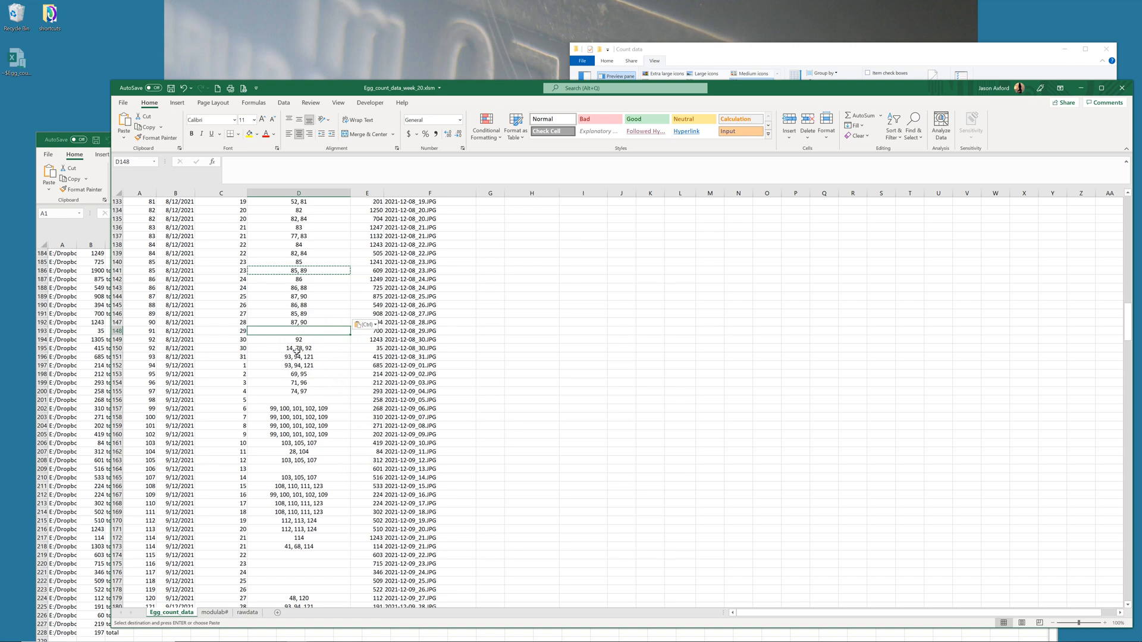
text(91, 98, 106)
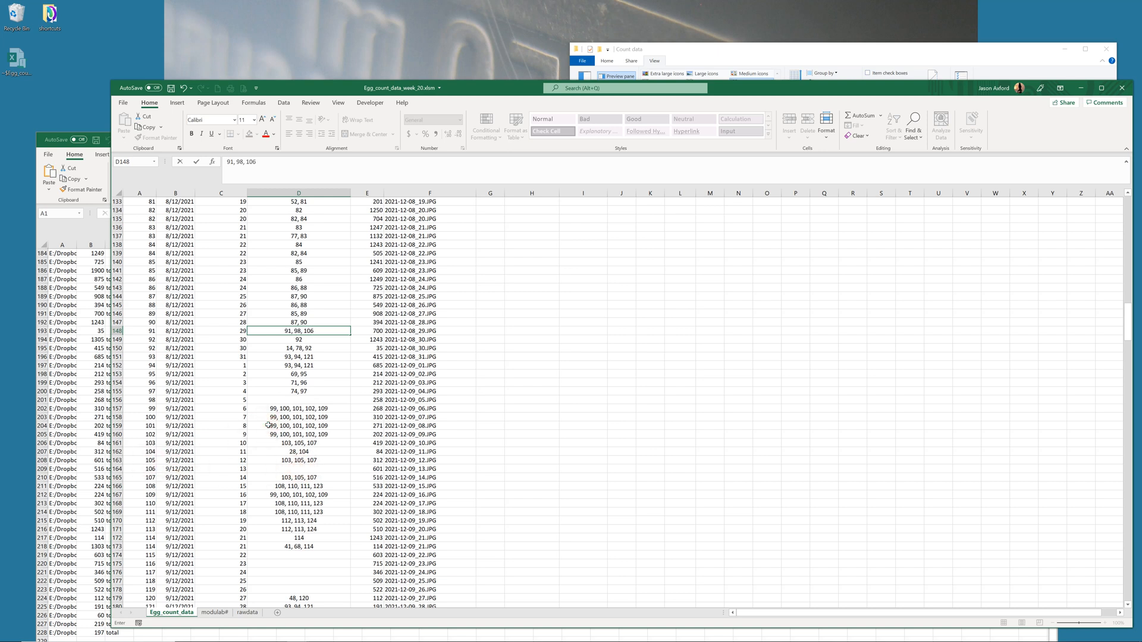
key(ctrl+Return)
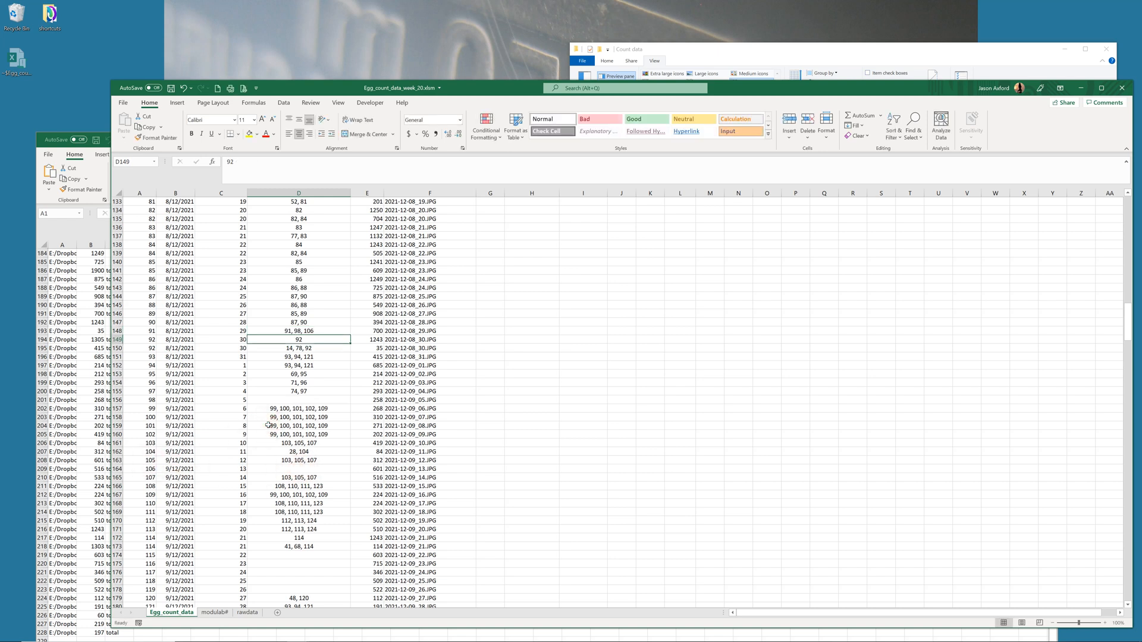
Copy the hatch group from D148 to the blank cells D156 and D164
key(ctrl+c)
key(Down)
key(Down)
key(Down)
key(Down)
key(Down)
key(Down)
key(Down)
key(Down)
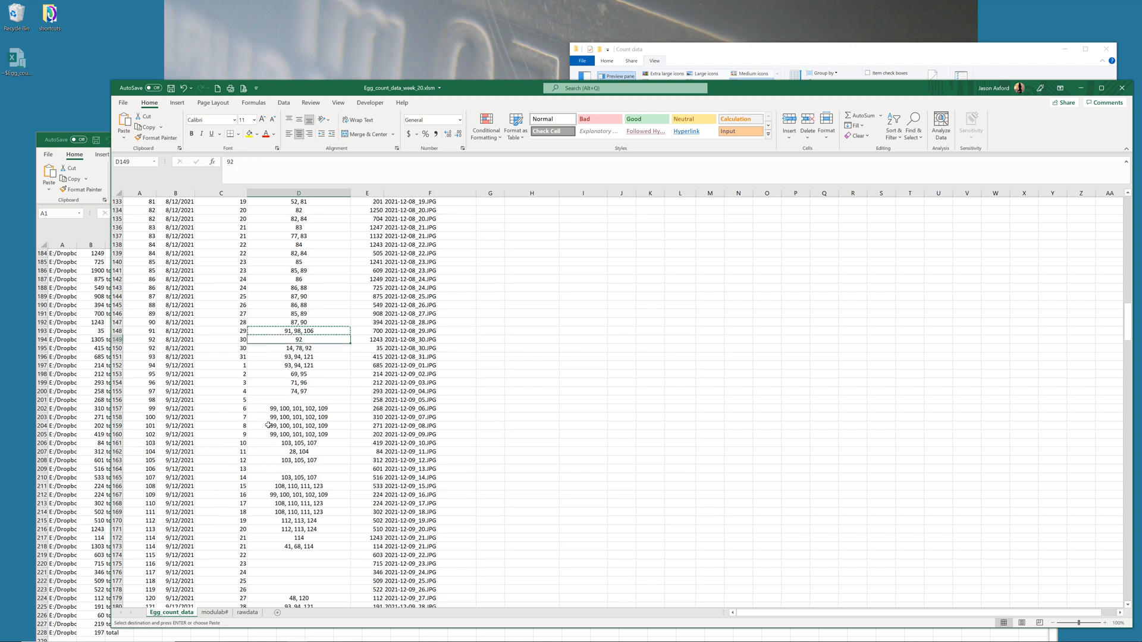
key(ctrl+v)
key(Down)
key(Down)
key(Down)
key(Down)
key(Down)
key(Down)
key(Down)
key(Down)
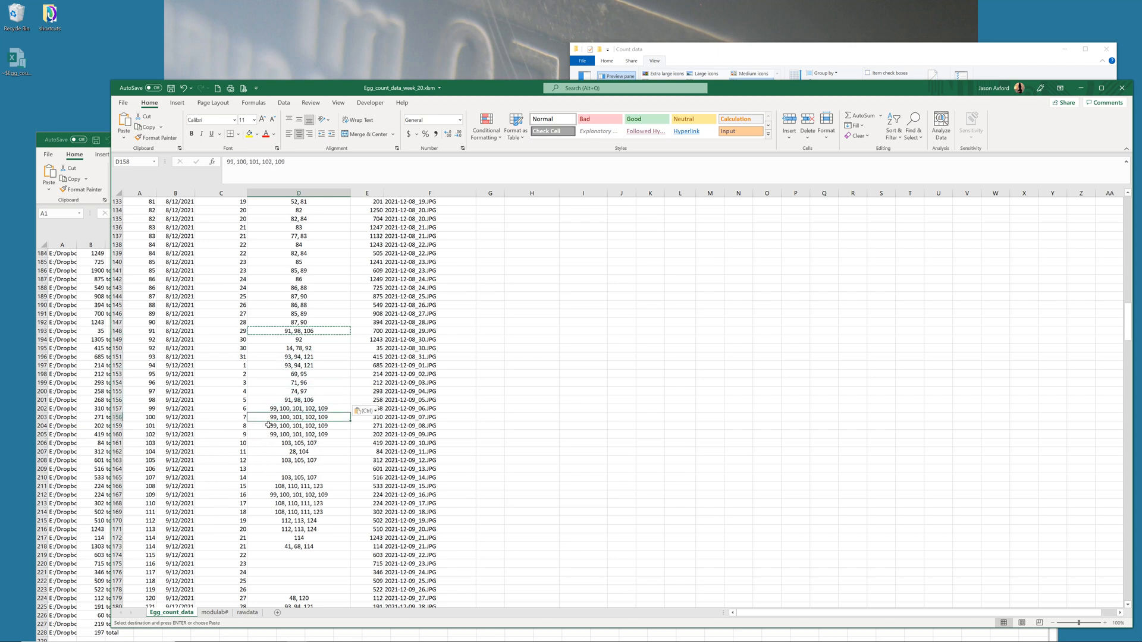
key(ctrl+v)
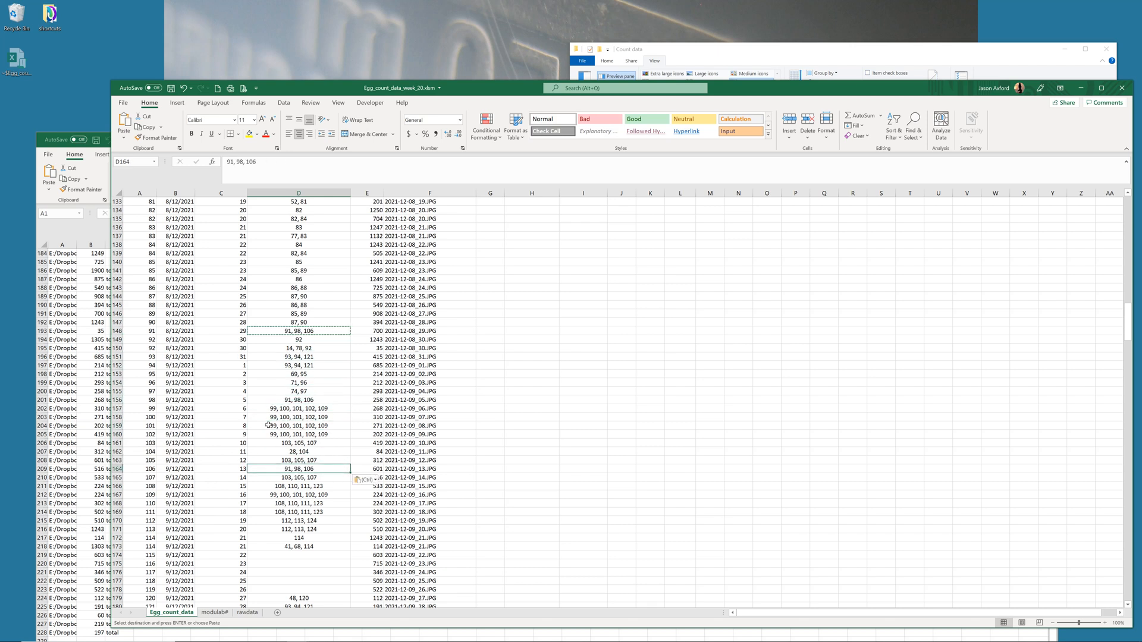
Enter hatch group "115, 116" in blank cell D174 and copy it to D175
scroll(268, 425, down, 5)
click(269, 426)
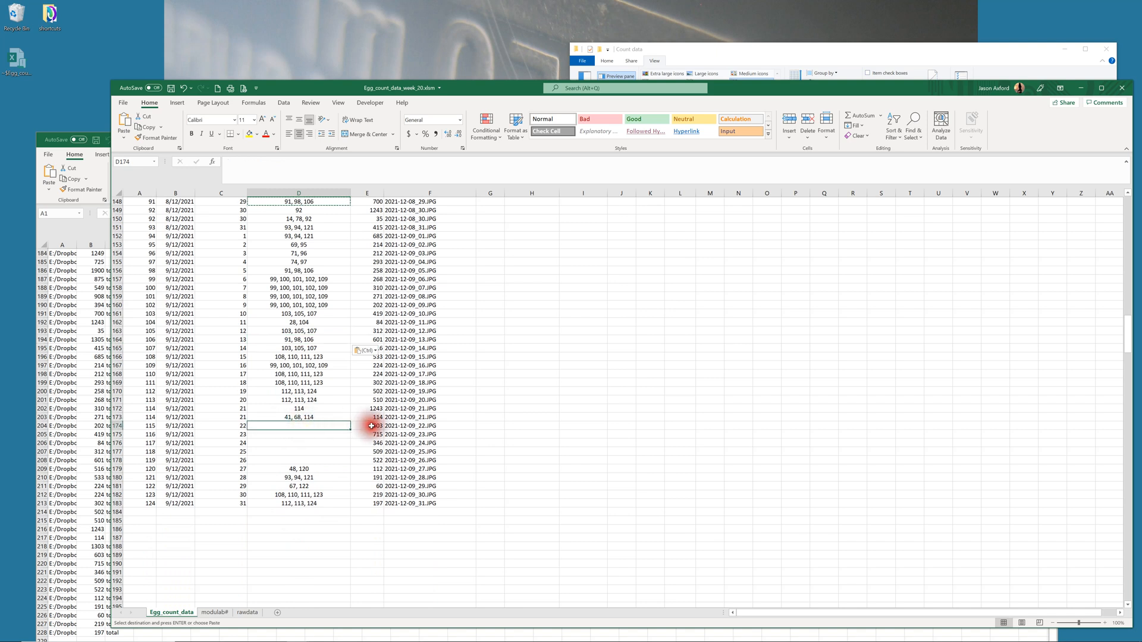
drag(371, 426, 375, 433)
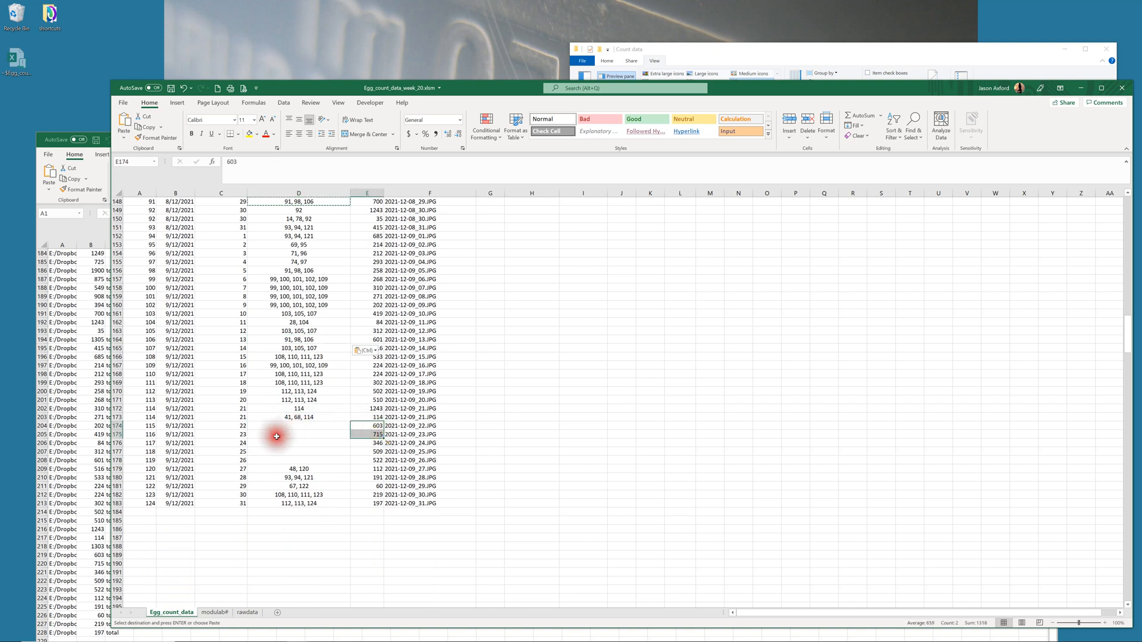
click(301, 427)
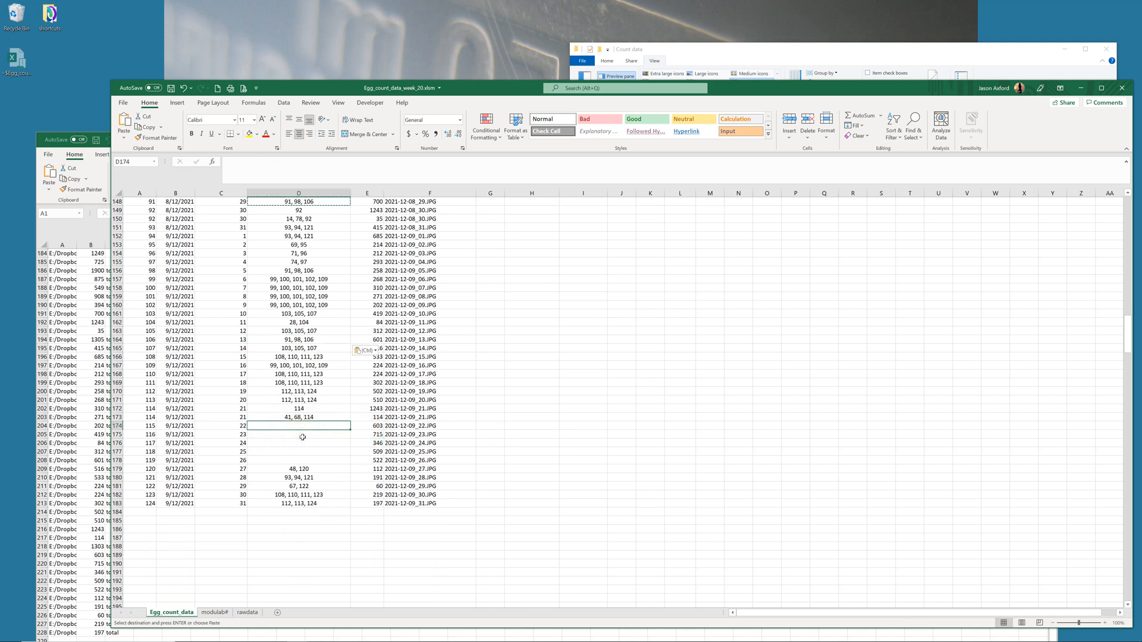
text(115, 116)
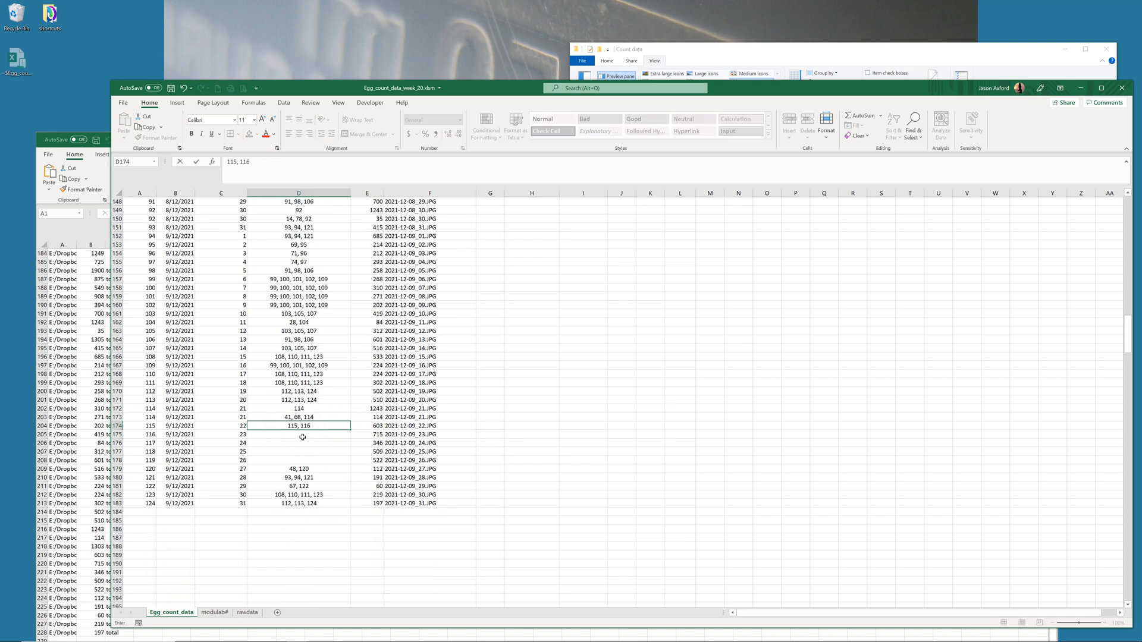
key(Return)
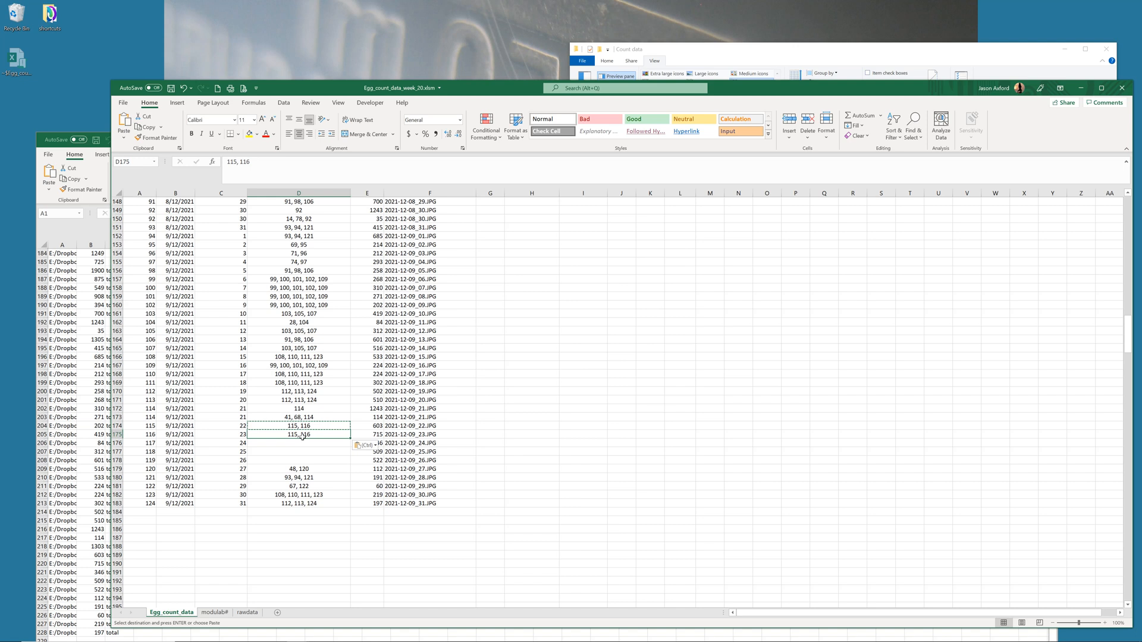
Enter hatch group "117, 118, 119" in blank cell D176 and copy it to D177 and D178
drag(375, 426, 381, 457)
click(333, 442)
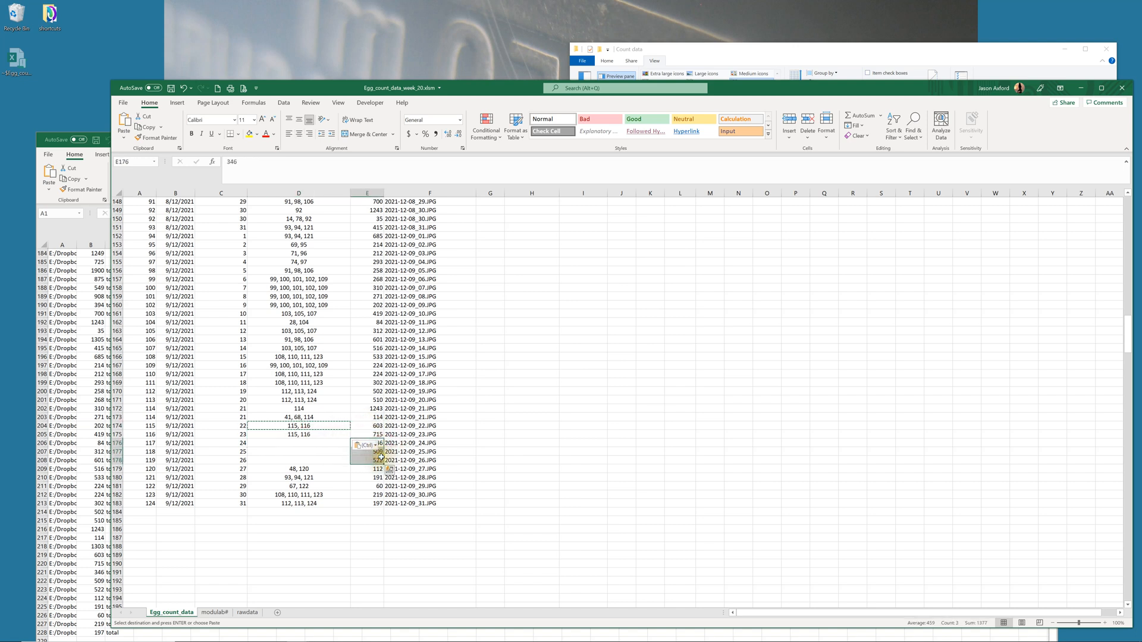
click(319, 443)
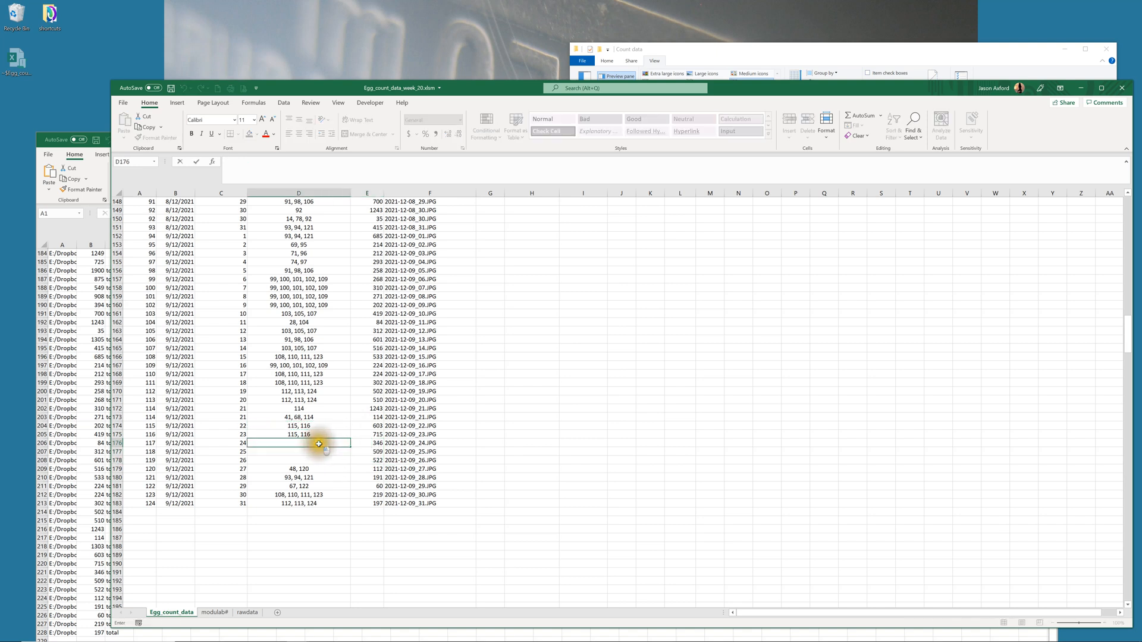
click(364, 443)
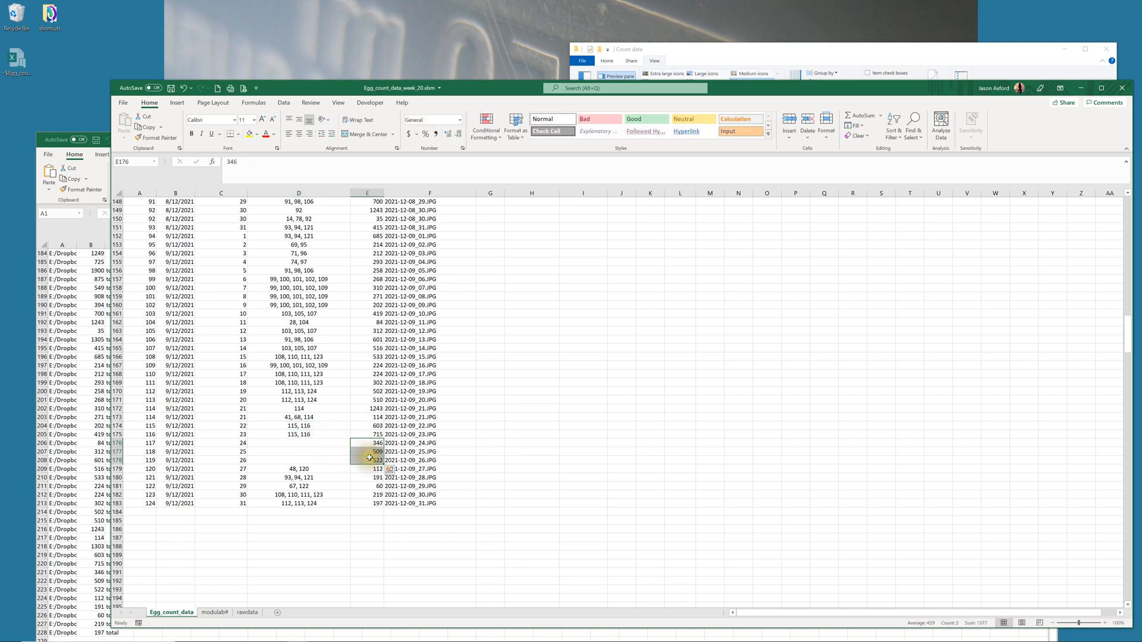
click(318, 444)
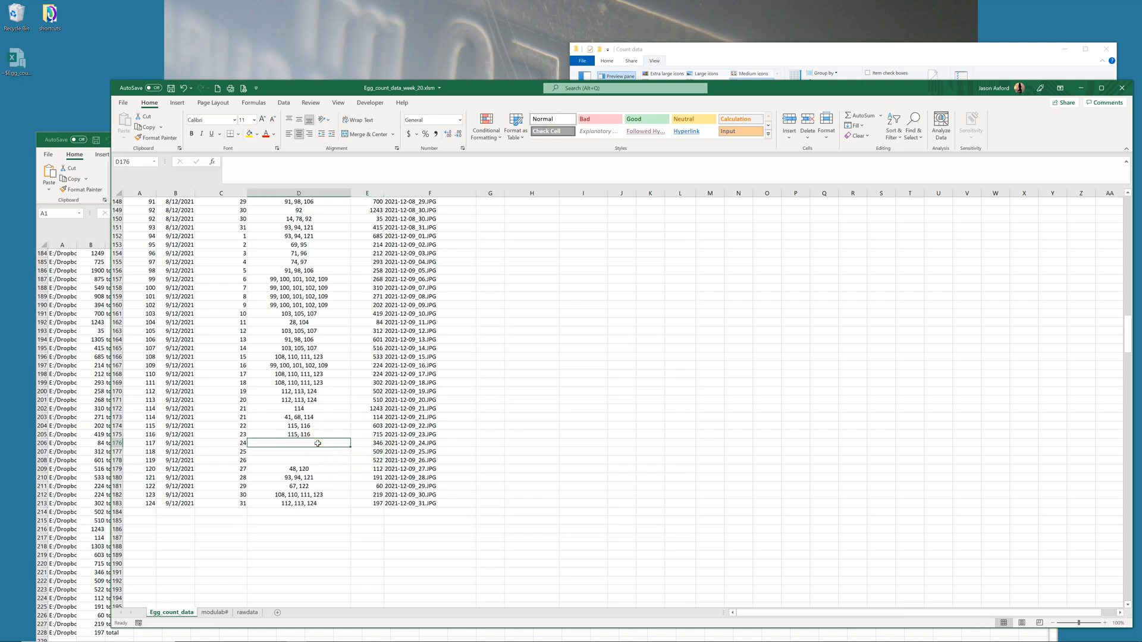
text(117, 118, 119)
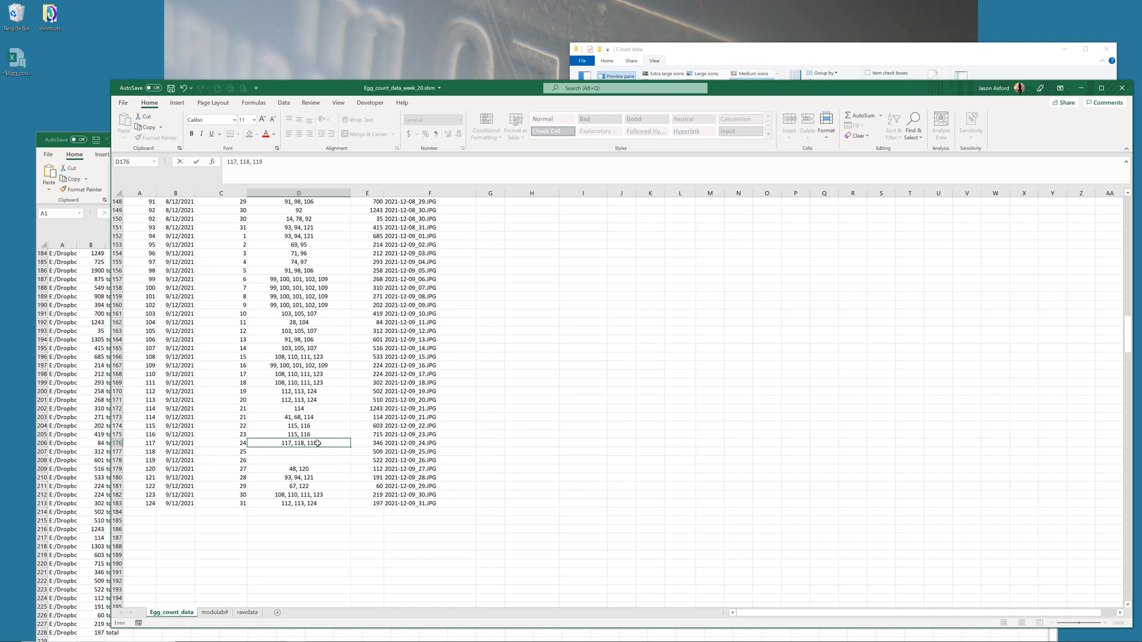
key(Return)
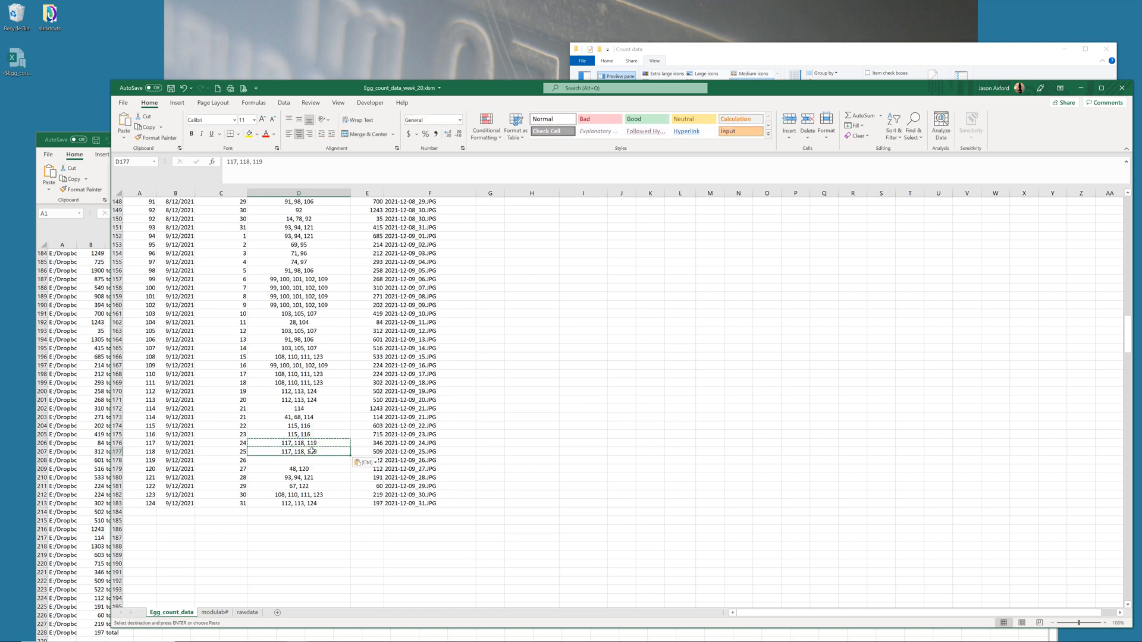
click(312, 460)
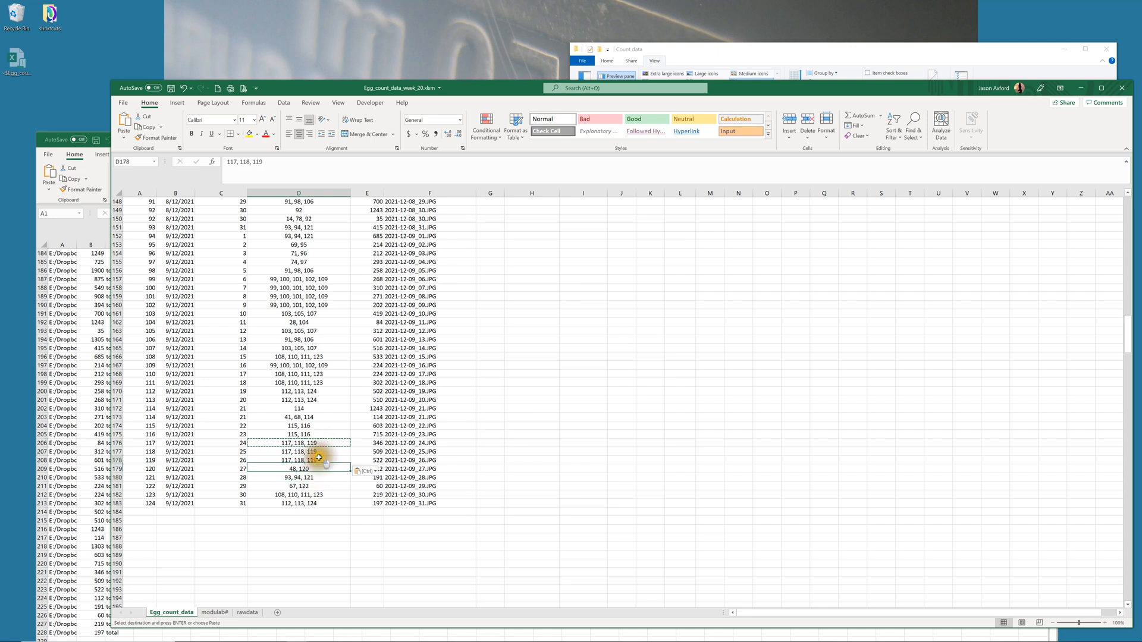
text(117, 118, 119)
scroll(319, 450, up, 20)
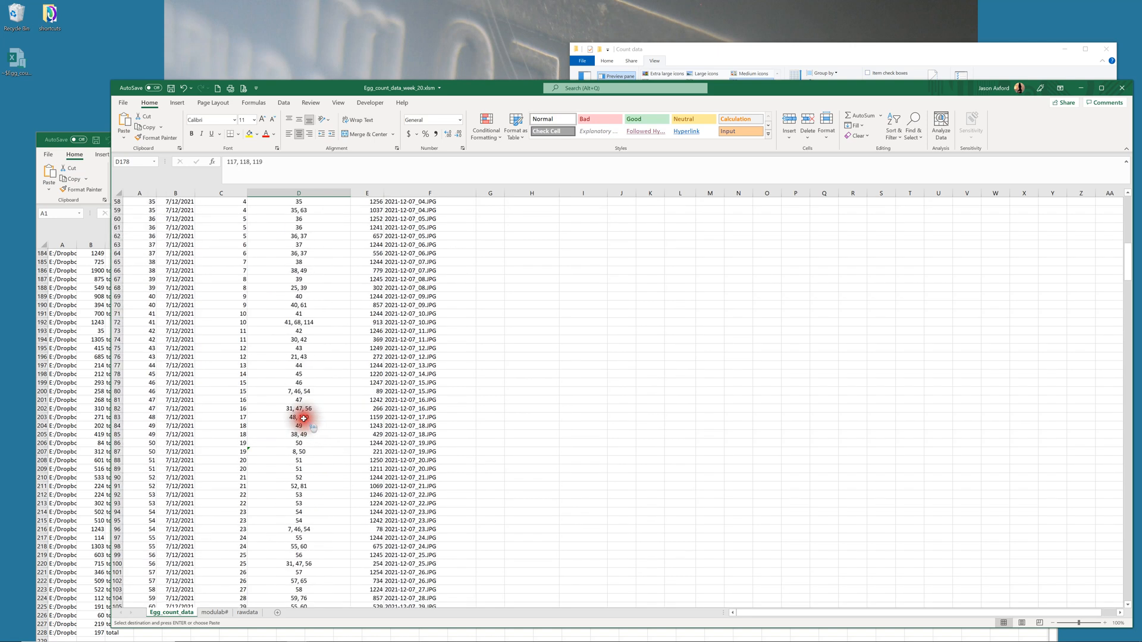
Review the hatch groups in Egg_count_data, including the repeated entries for slide 2, and check the modulab# sheet
scroll(286, 381, down, 1)
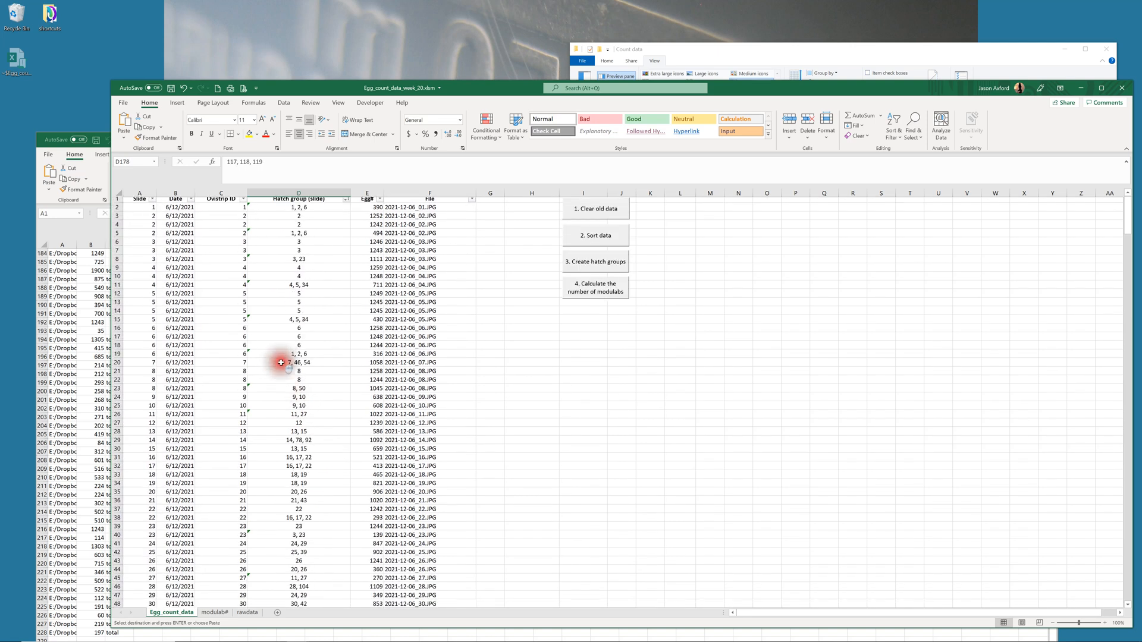
scroll(285, 374, up, 13)
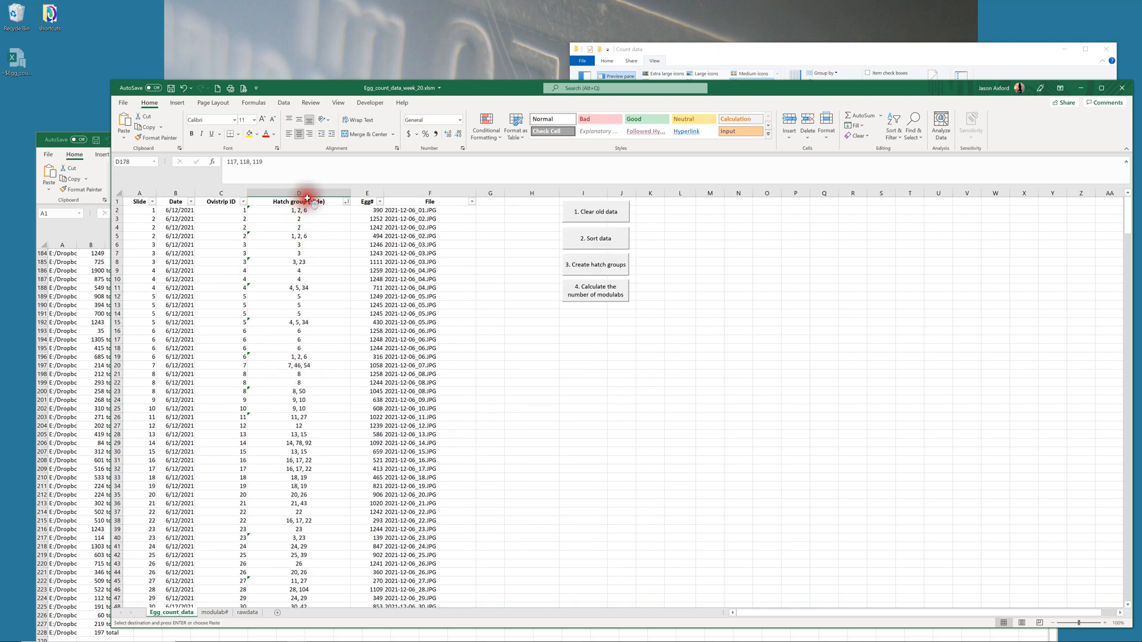
click(312, 210)
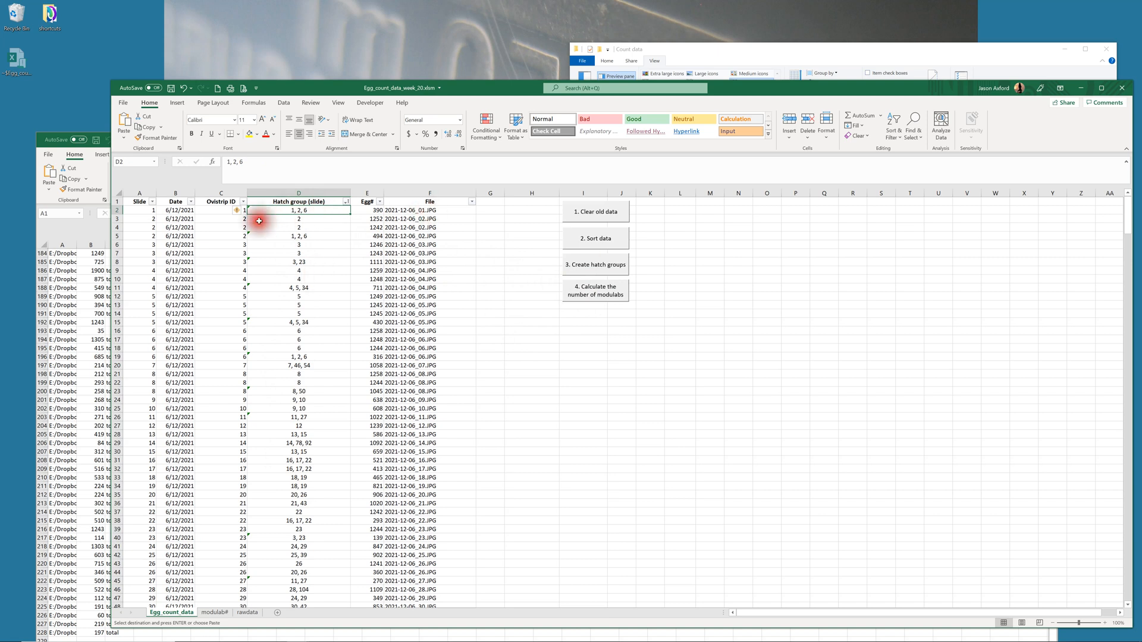
click(214, 612)
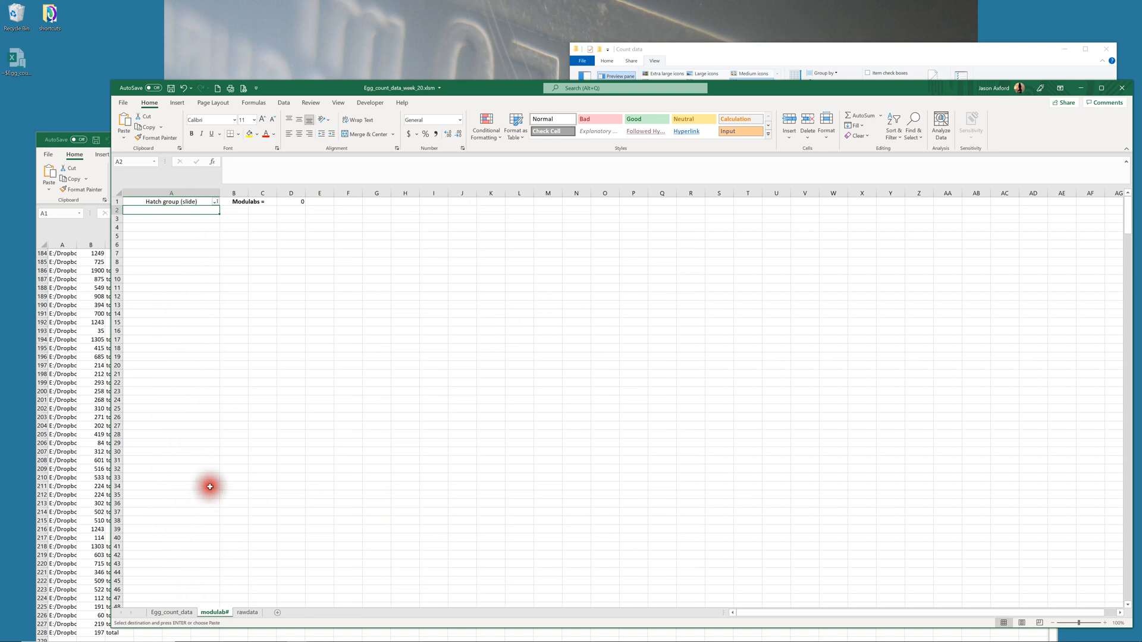
click(180, 613)
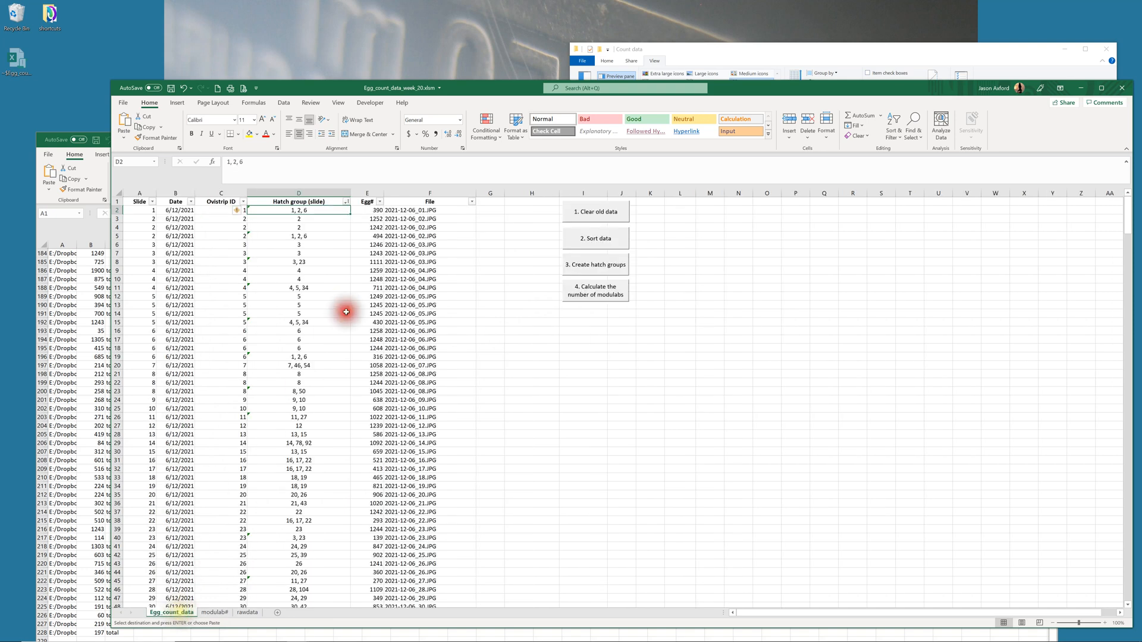
click(299, 220)
click(301, 226)
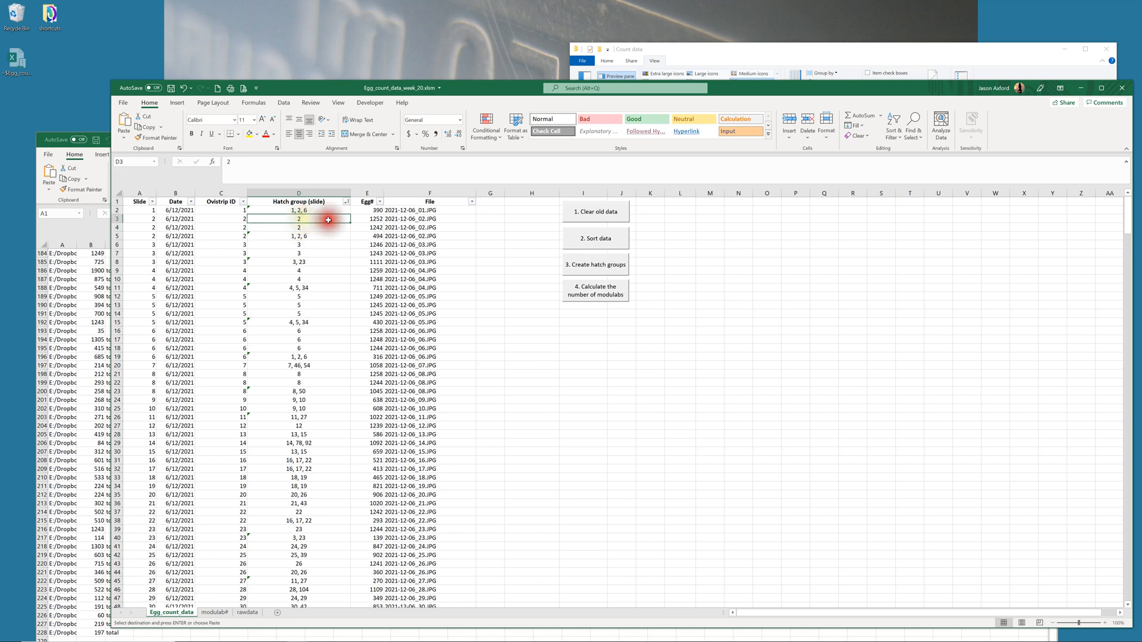
click(295, 219)
drag(143, 218, 143, 225)
drag(309, 220, 309, 226)
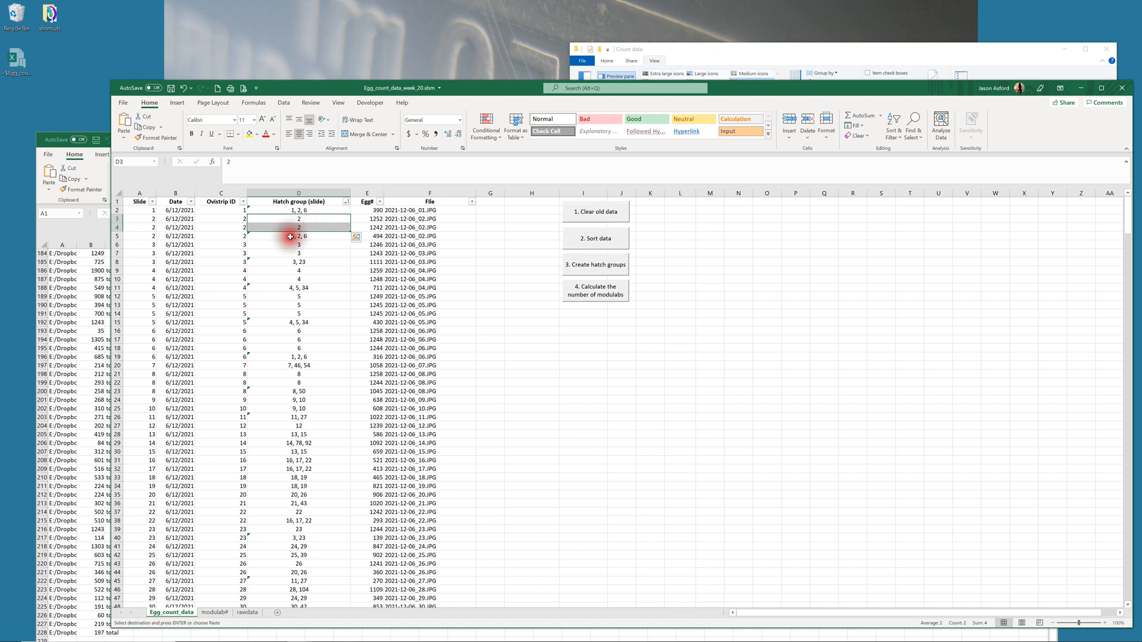
click(215, 612)
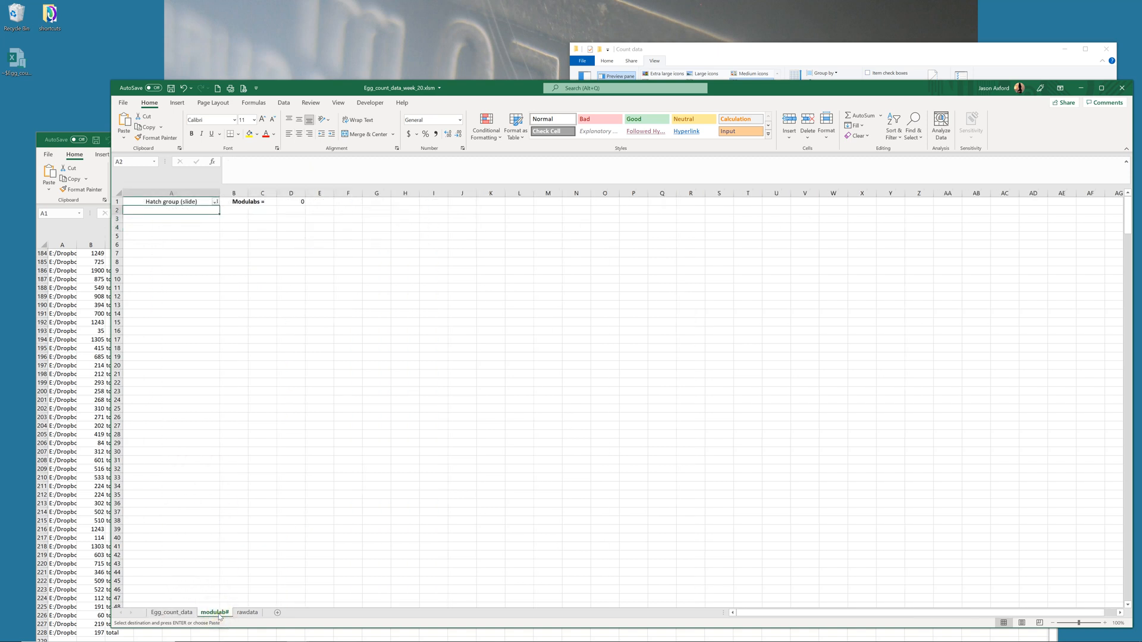
click(177, 613)
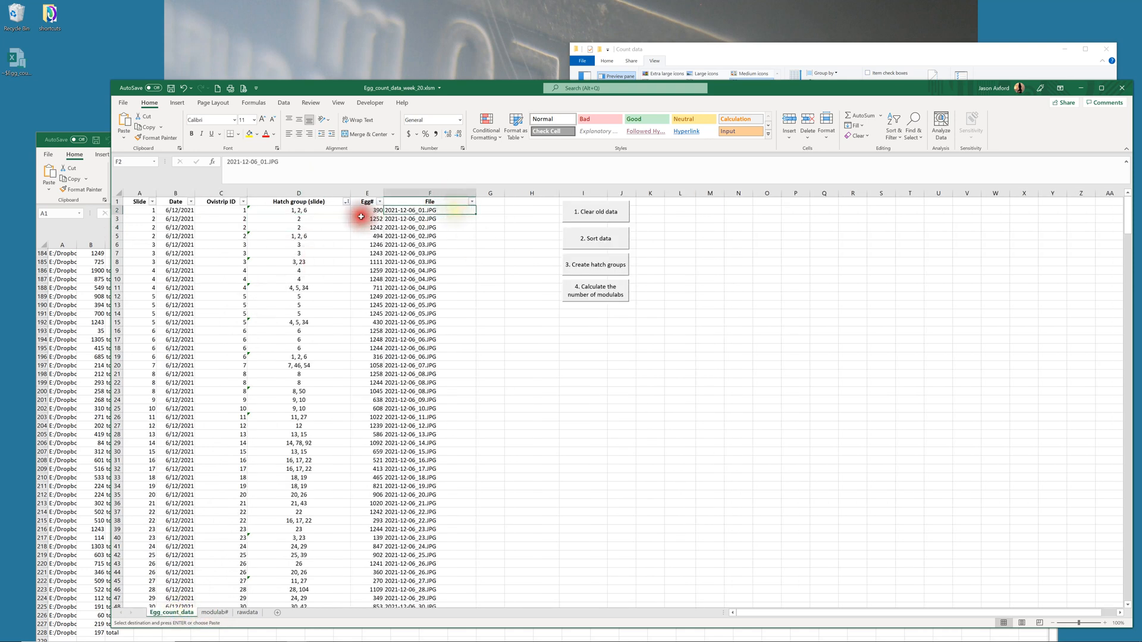
Run the macro that calculates the number of modulabs, and inspect the hatch group list and the count formula in D1
click(328, 219)
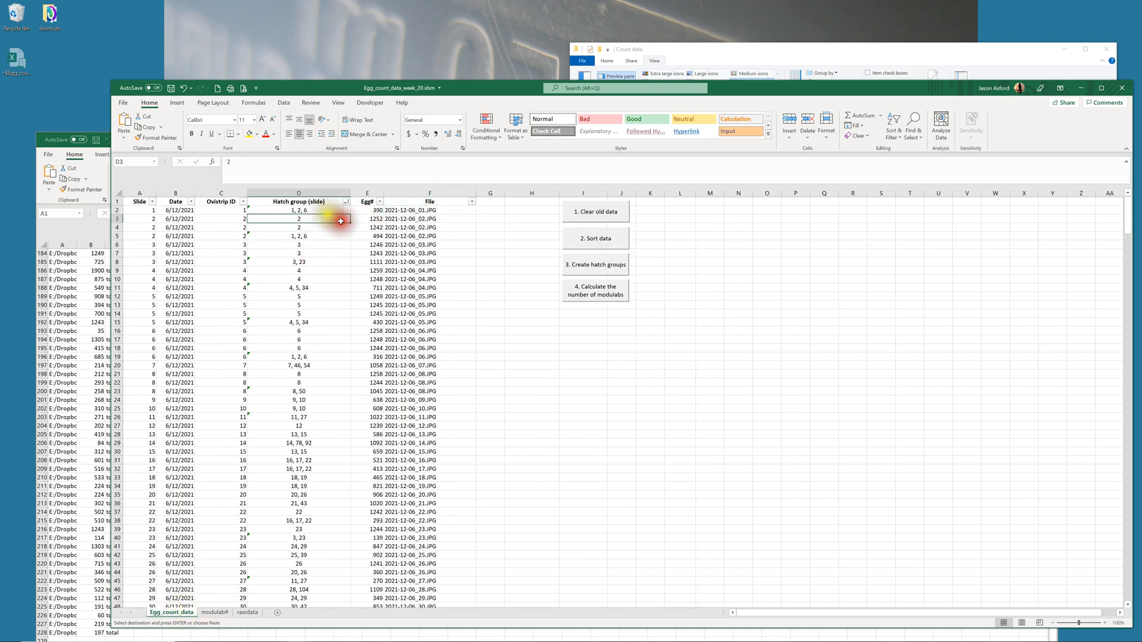
click(580, 293)
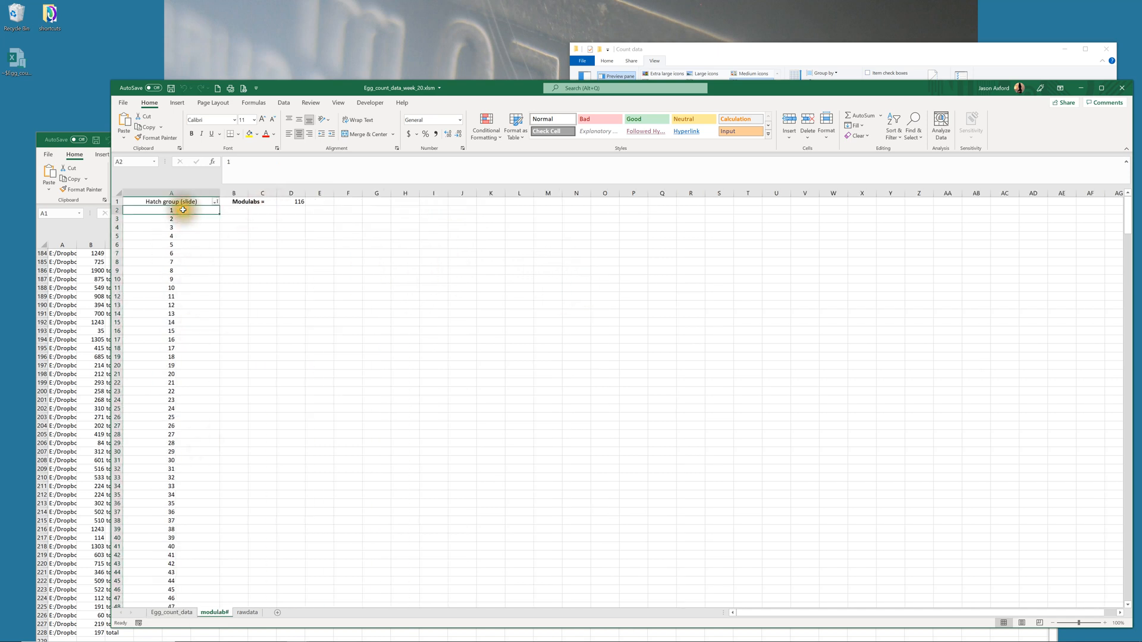
drag(187, 209, 188, 416)
click(187, 248)
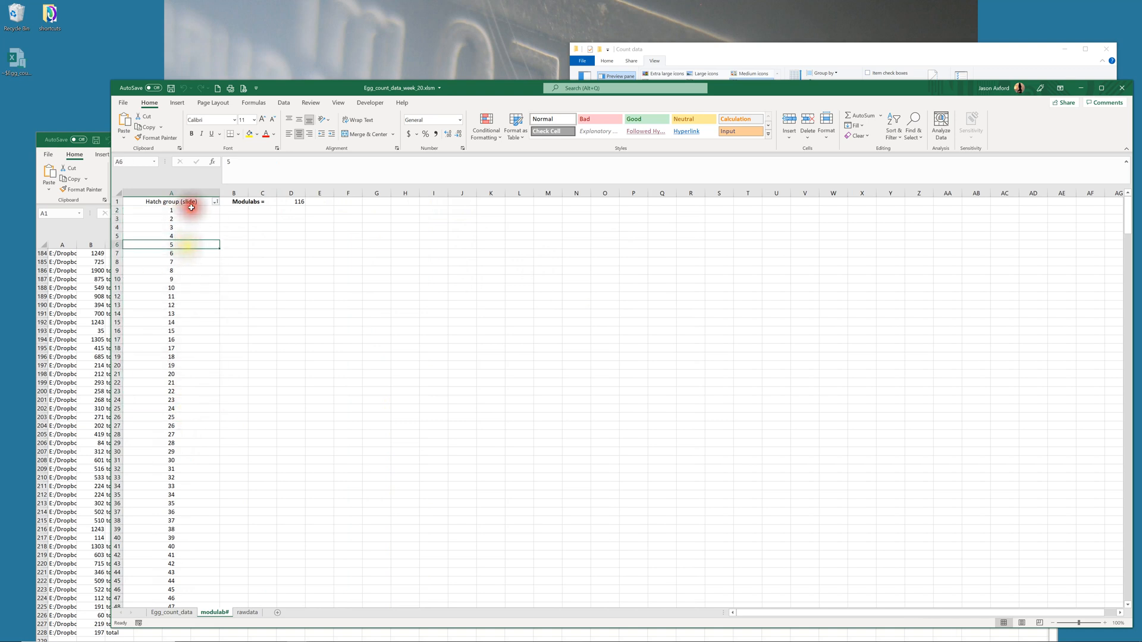
click(190, 210)
click(294, 201)
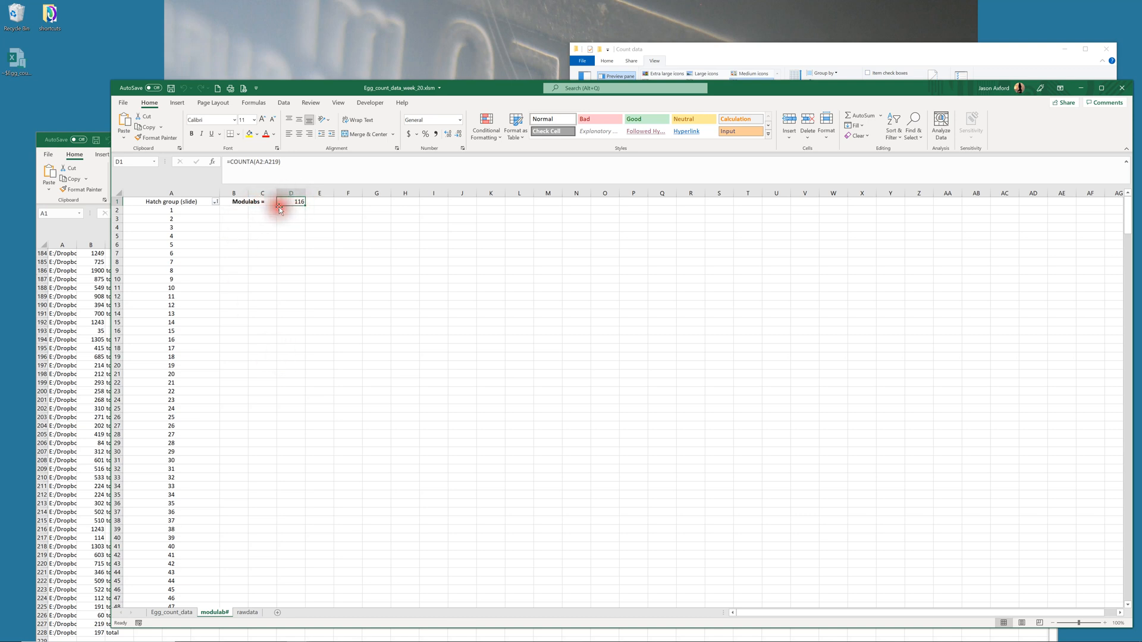
click(187, 212)
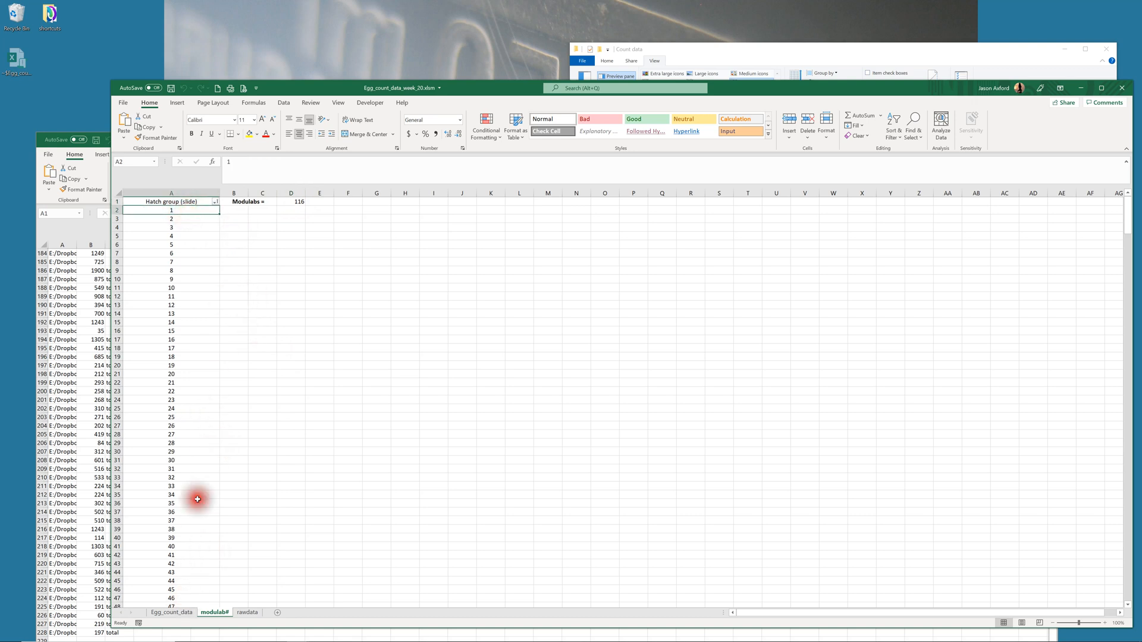
Return to the Egg_count_data sheet and sort the table by hatch group in ascending order
click(173, 613)
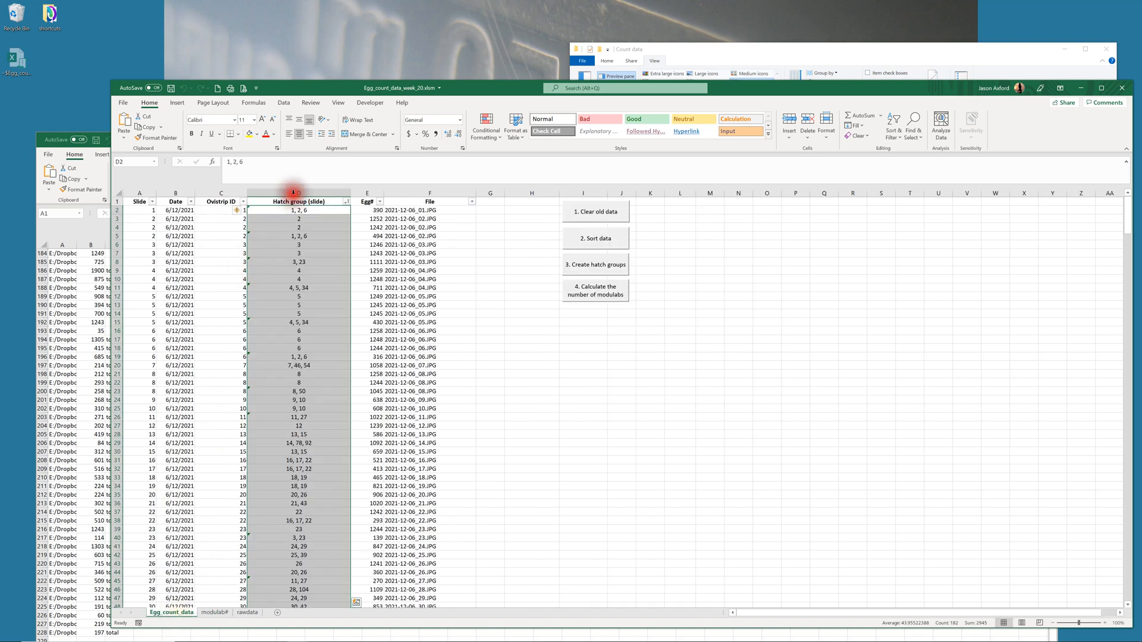
click(313, 211)
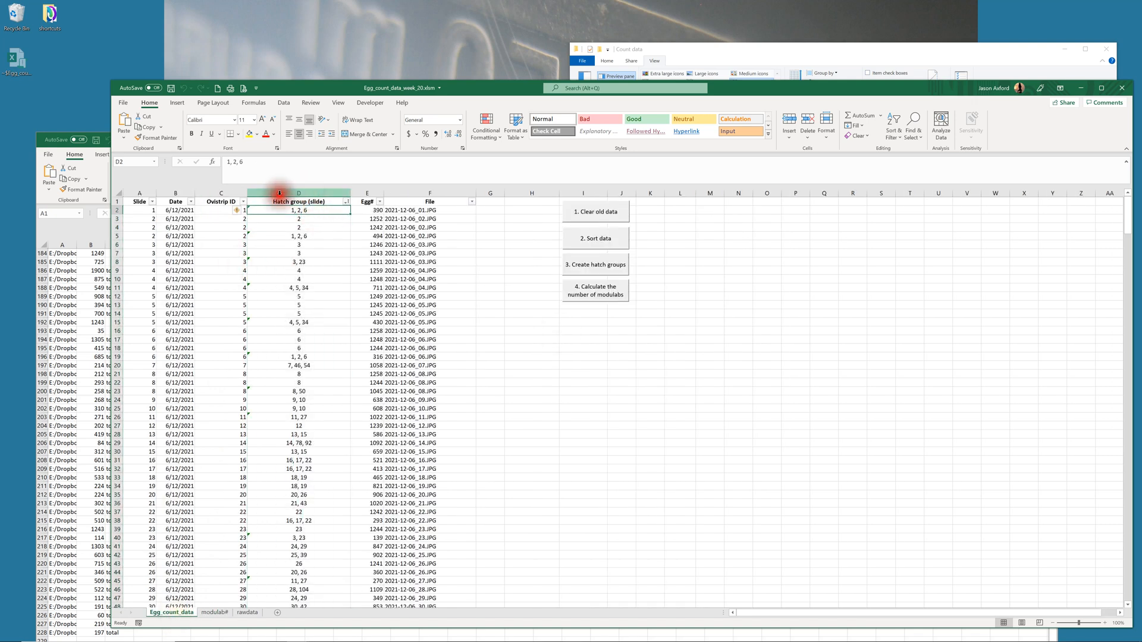
click(315, 229)
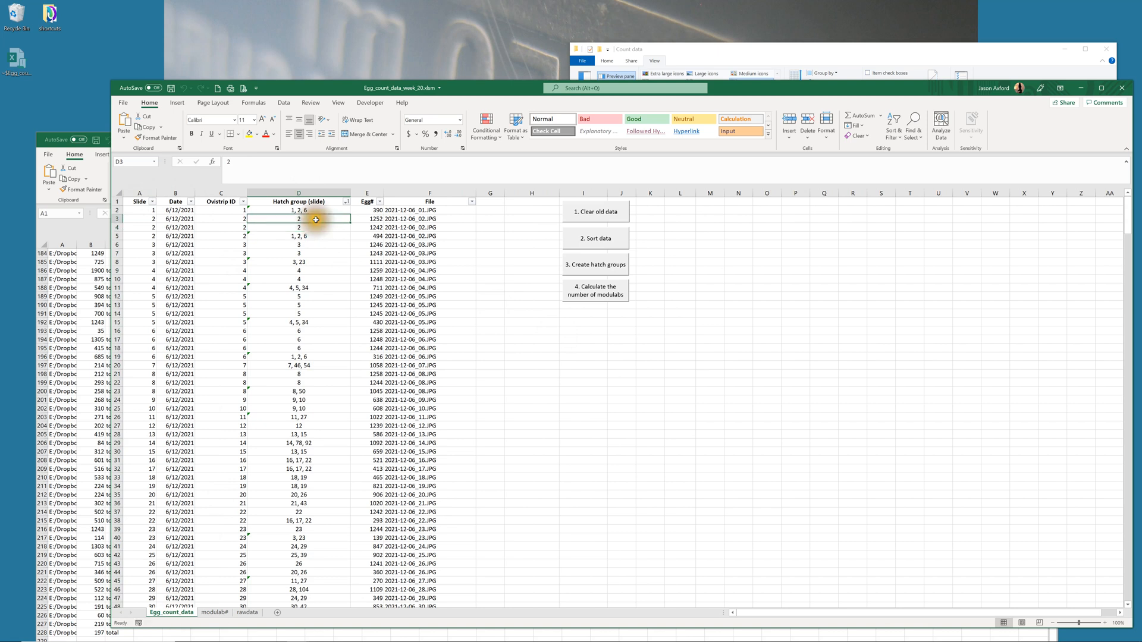
click(318, 229)
click(336, 219)
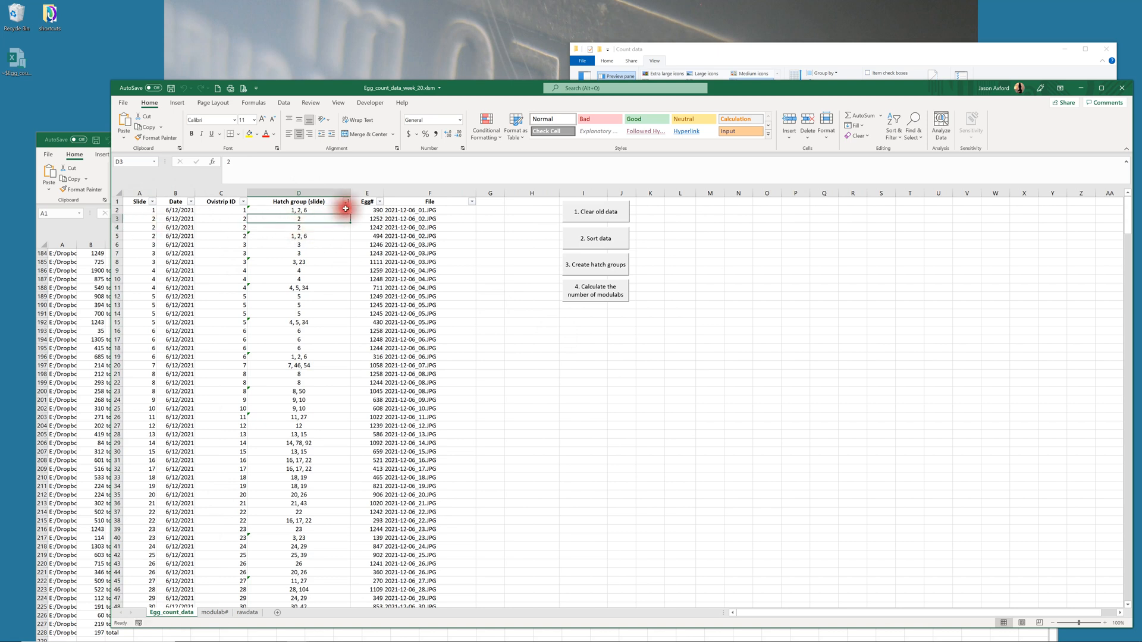
click(345, 202)
click(262, 212)
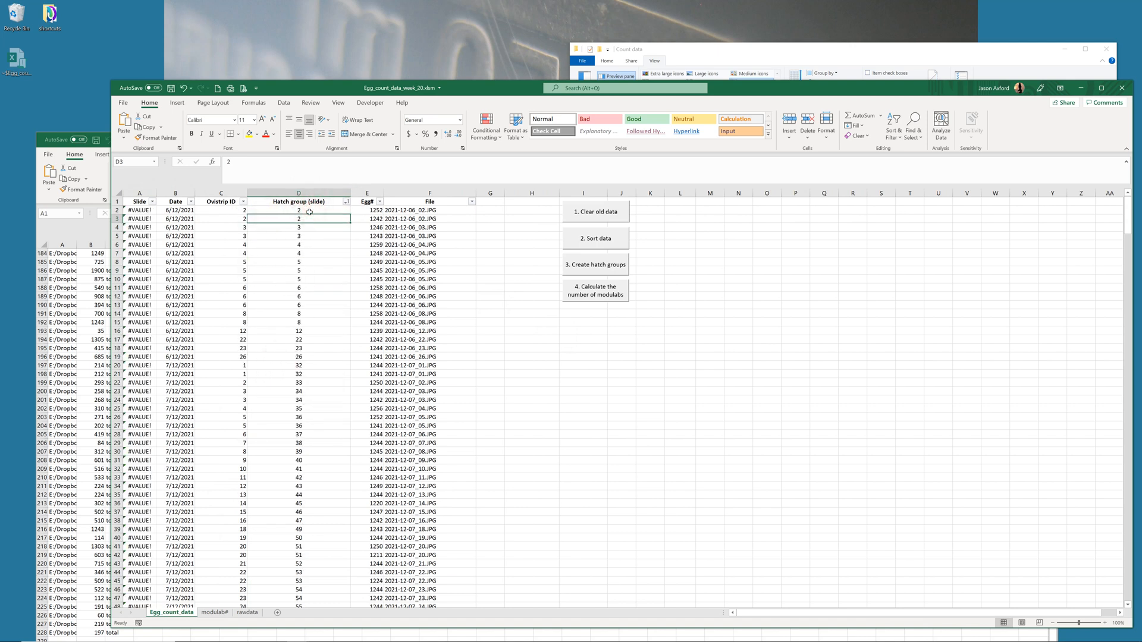
Clear the single-number hatch groups in D2:D68 and check the combined hatch groups in the rows below
drag(309, 212, 313, 528)
key(Delete)
scroll(294, 476, up, 10)
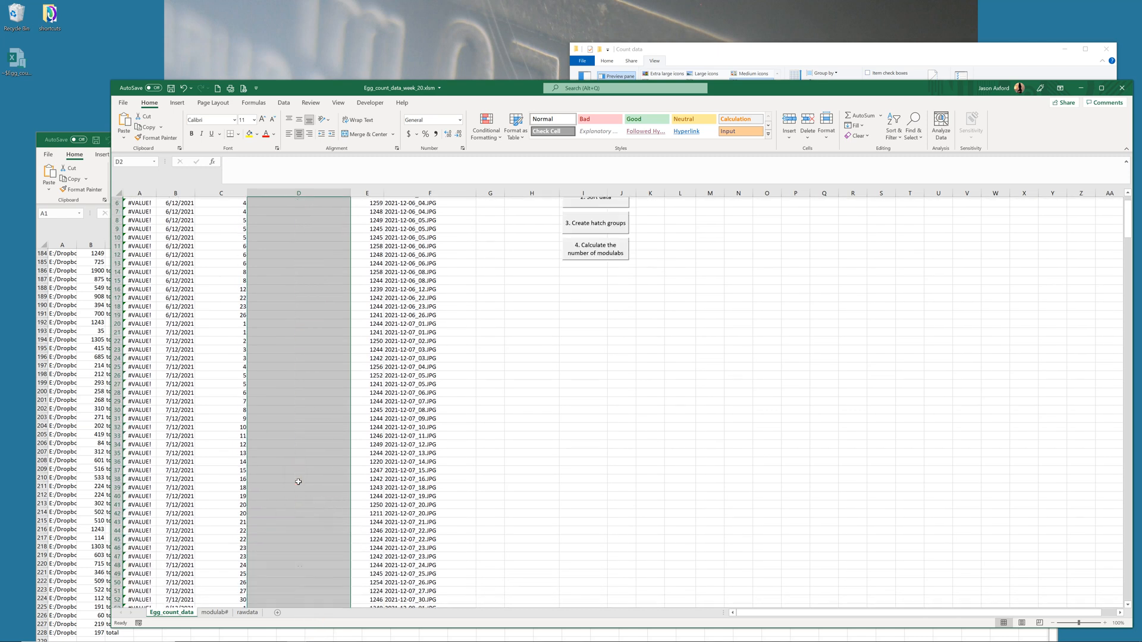
scroll(299, 481, down, 17)
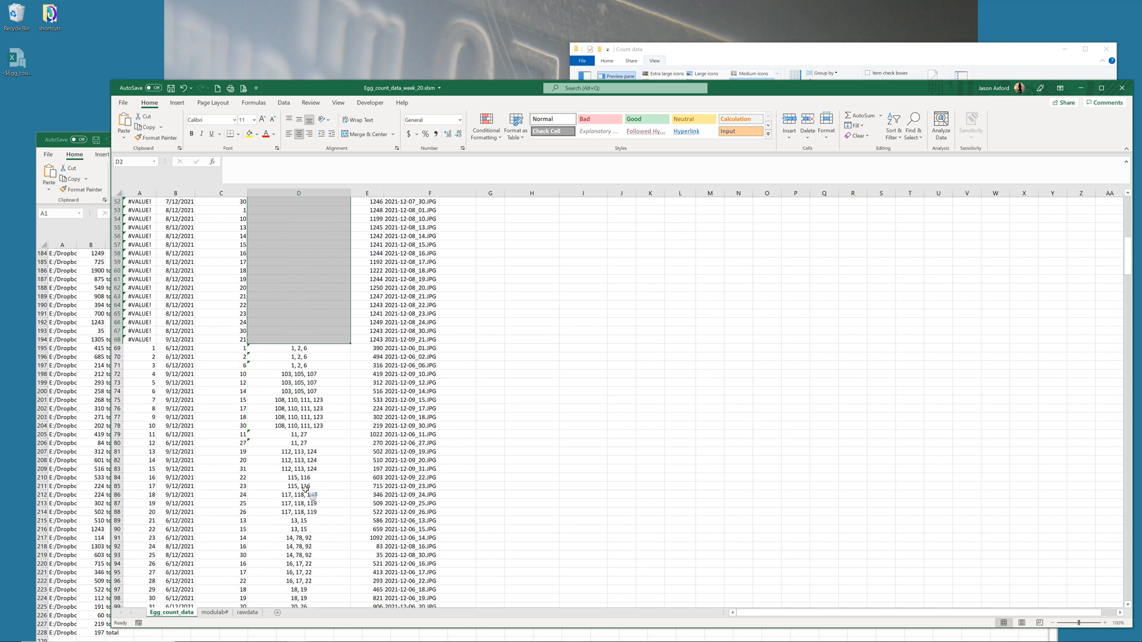
click(297, 348)
click(301, 398)
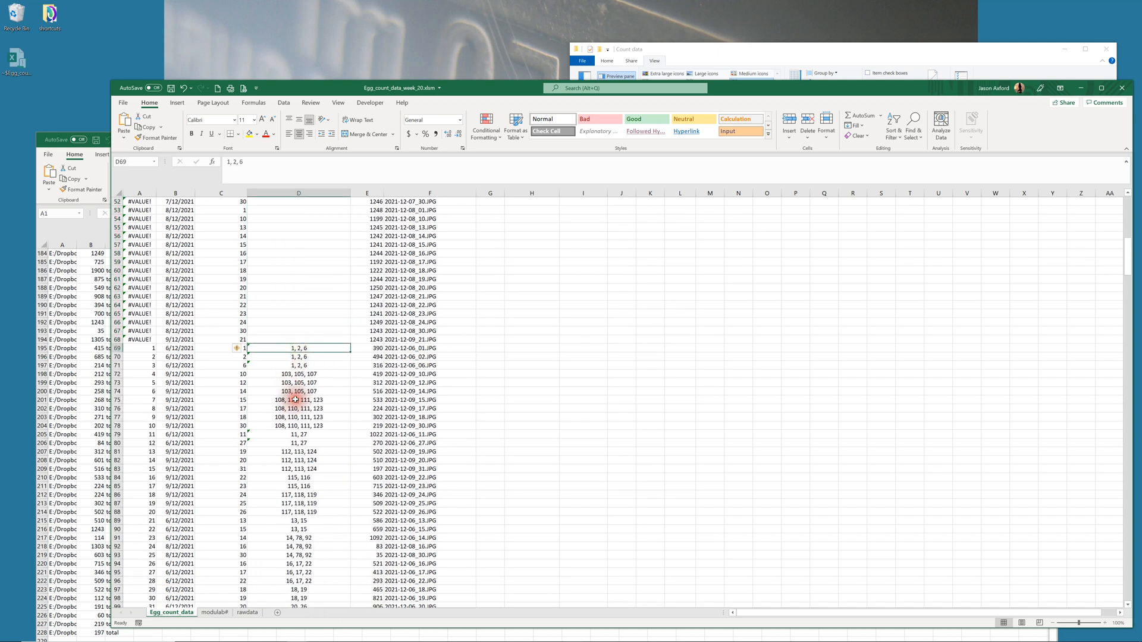
click(301, 356)
click(302, 366)
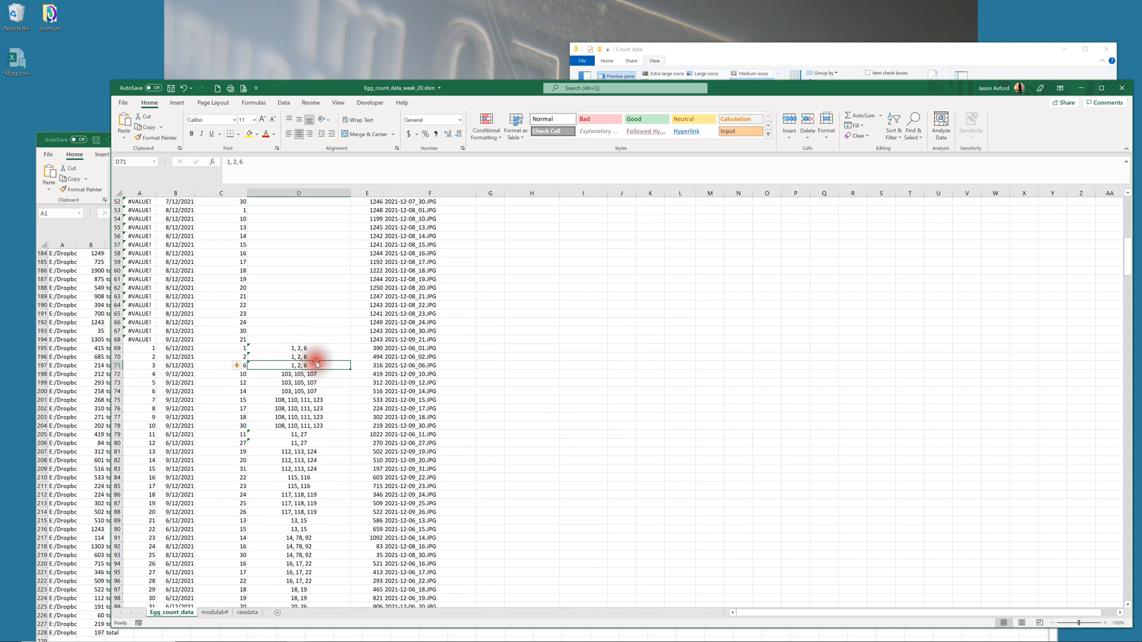
scroll(300, 510, down, 5)
Sort columns A to F by Date oldest to newest, Ovistrip ID smallest to largest, and Egg# largest to smallest
scroll(300, 488, up, 20)
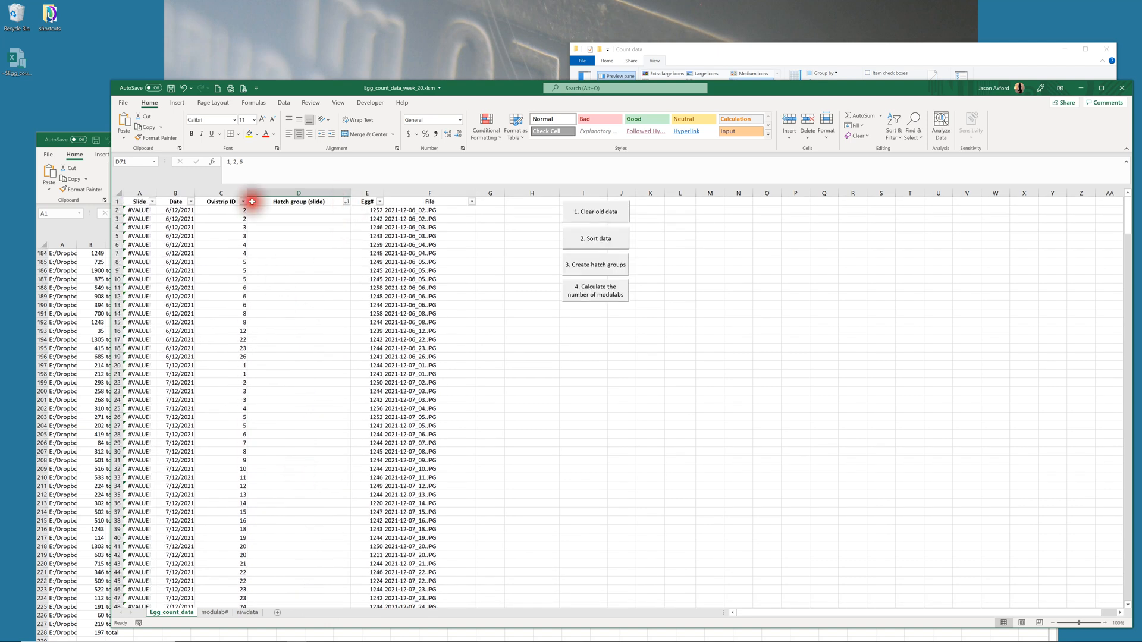
drag(137, 197, 421, 191)
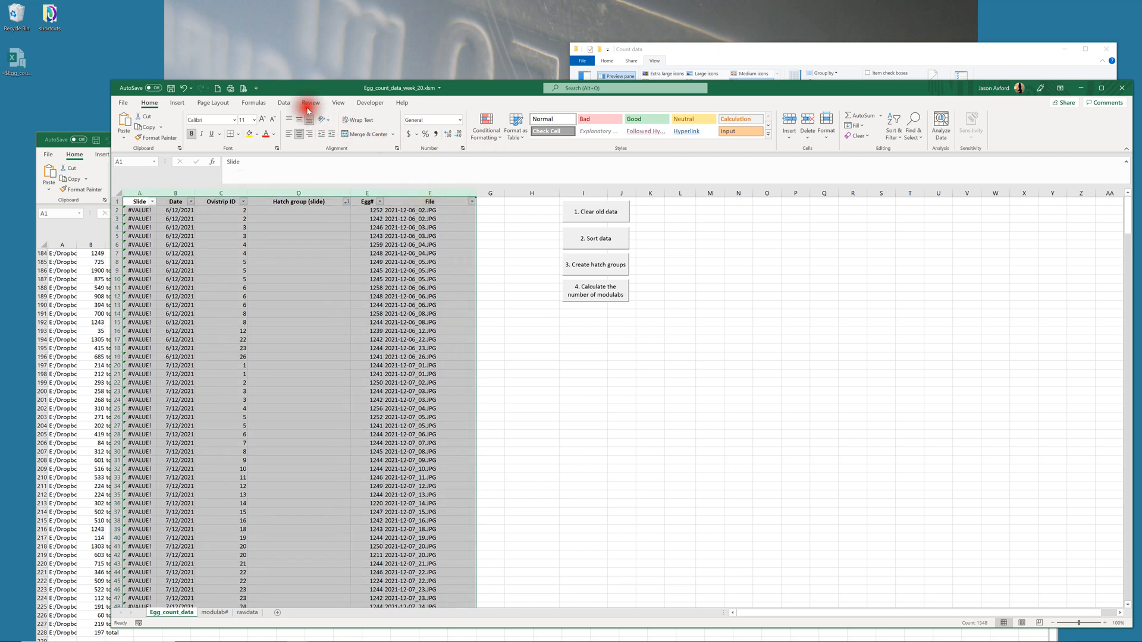
click(284, 103)
click(568, 124)
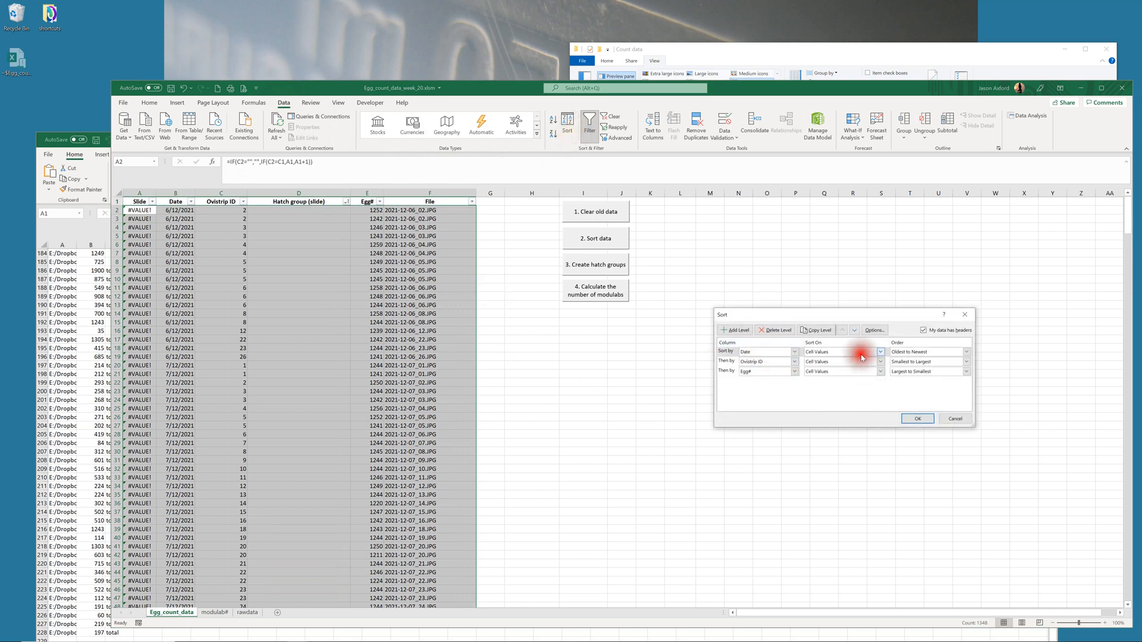
click(910, 421)
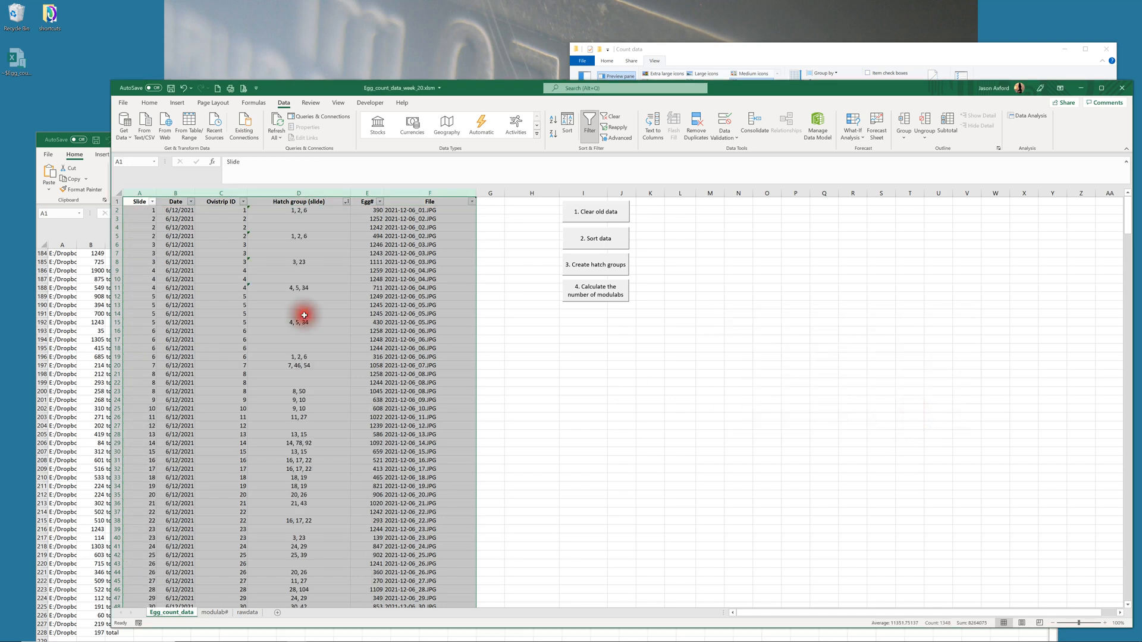
Examine the slide numbers and blank hatch group cells in the sorted table down to the last slide in row 183
click(242, 262)
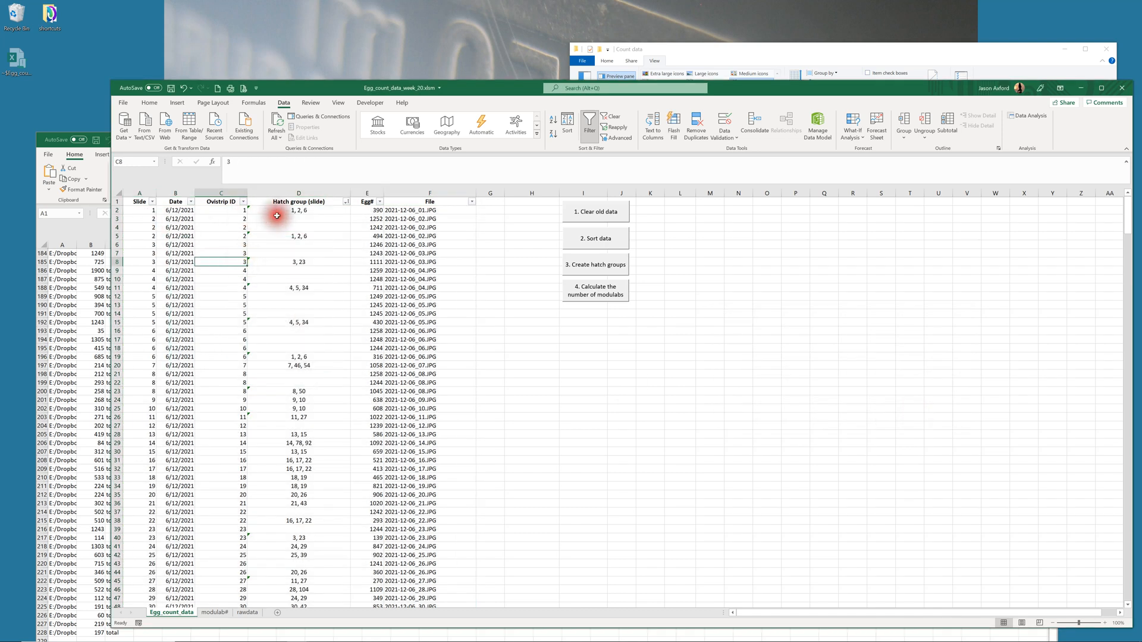
click(308, 219)
click(365, 220)
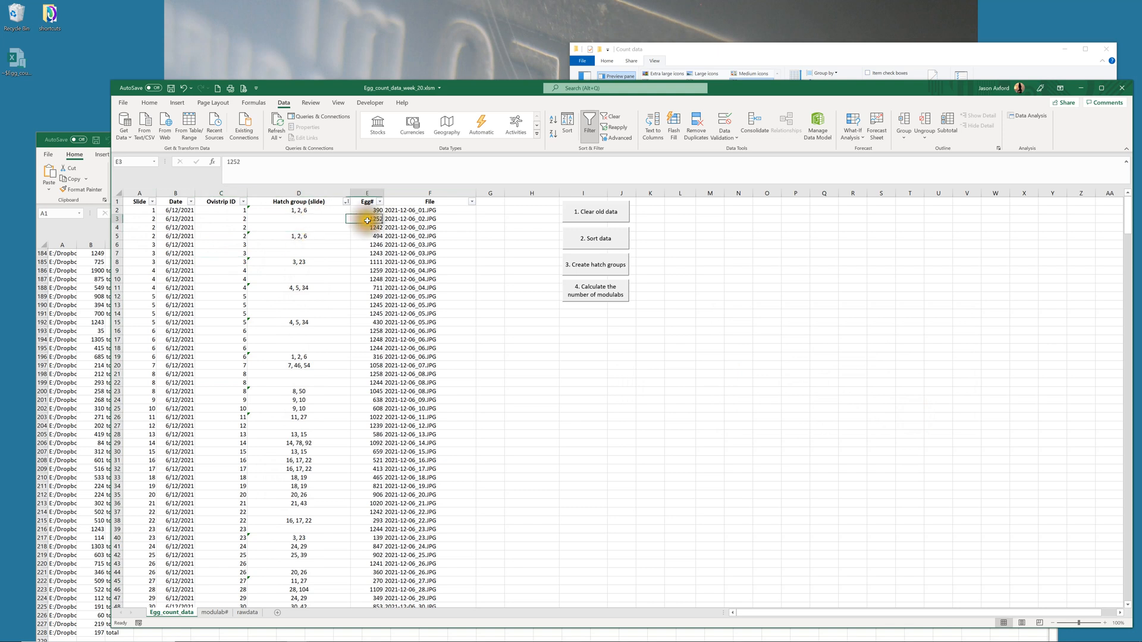
click(166, 220)
click(149, 213)
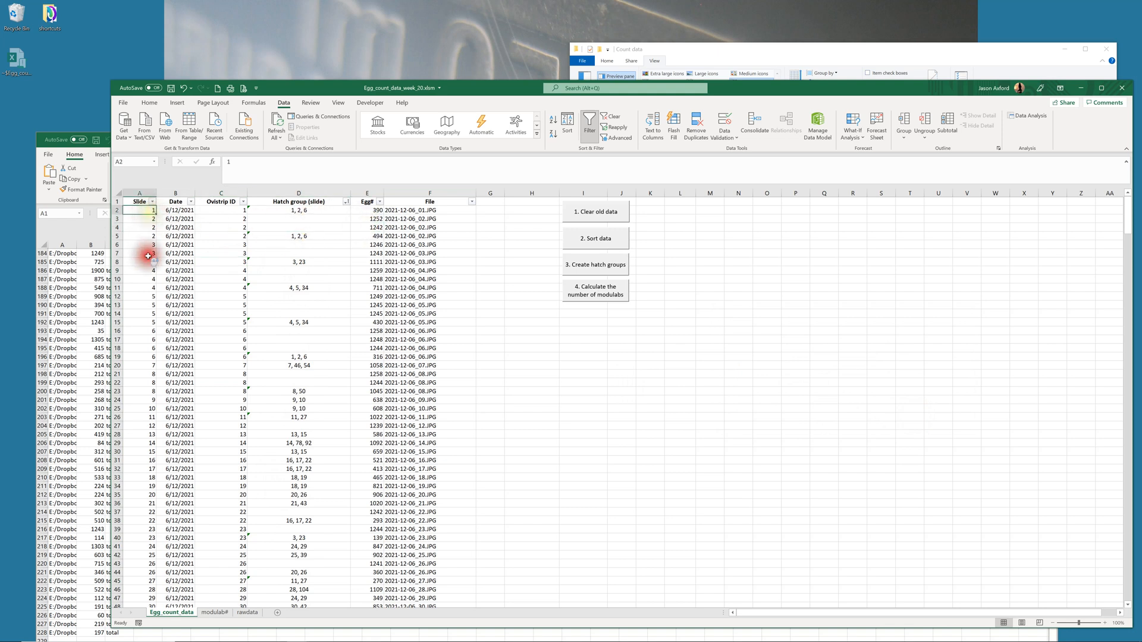
scroll(158, 324, down, 17)
scroll(162, 395, down, 20)
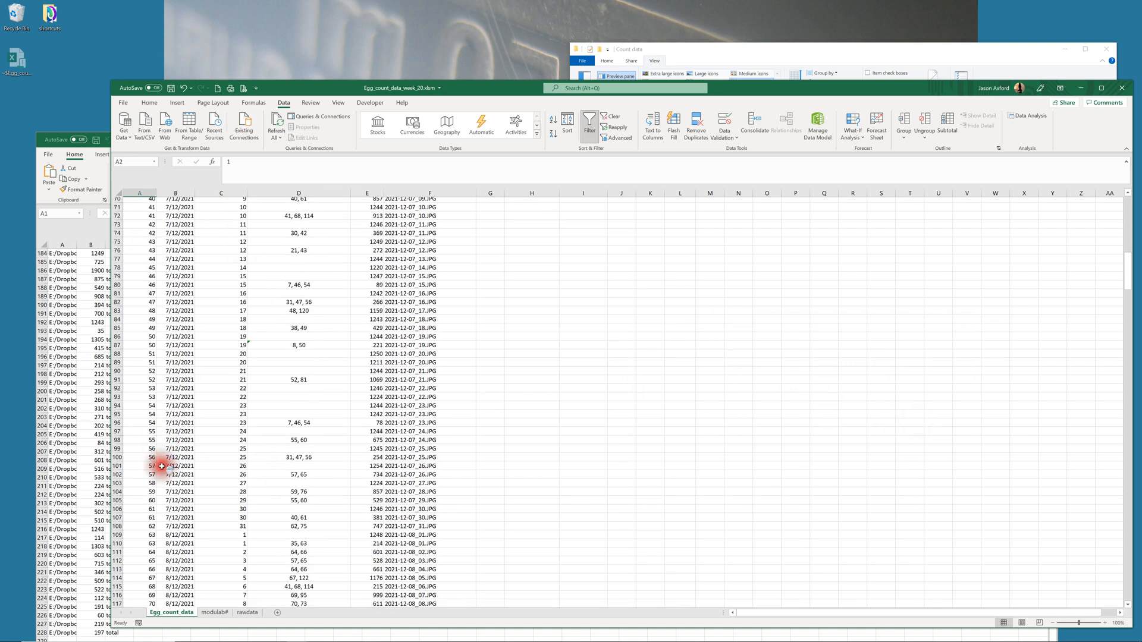
scroll(162, 467, down, 6)
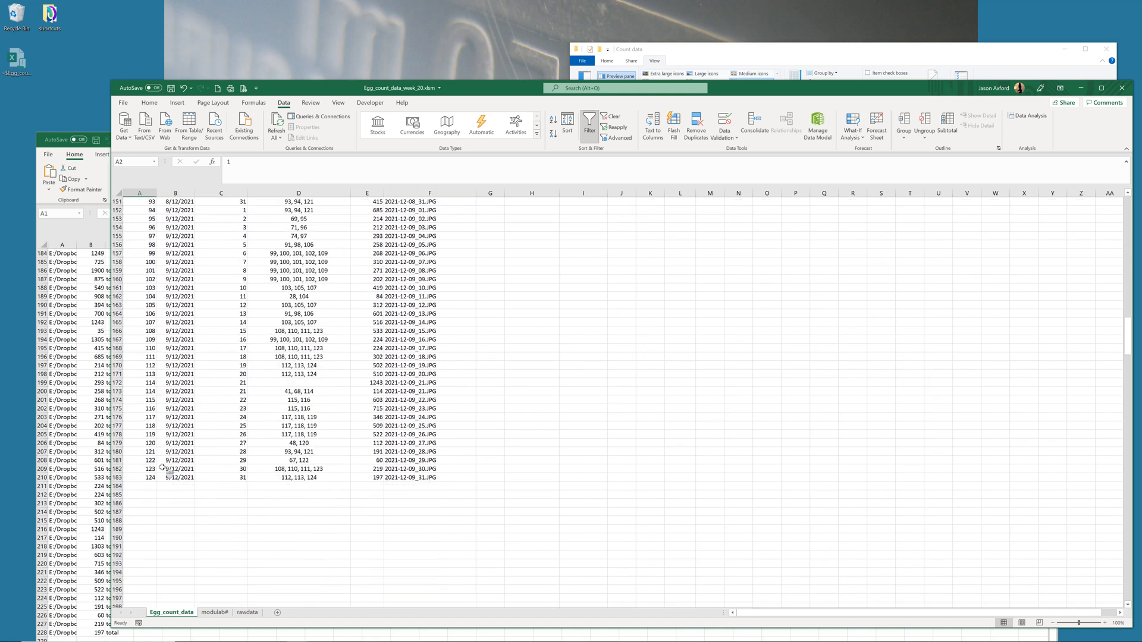
mouse_move(143, 478)
mouse_down()
mouse_move(149, 381)
mouse_move(151, 476)
mouse_up()
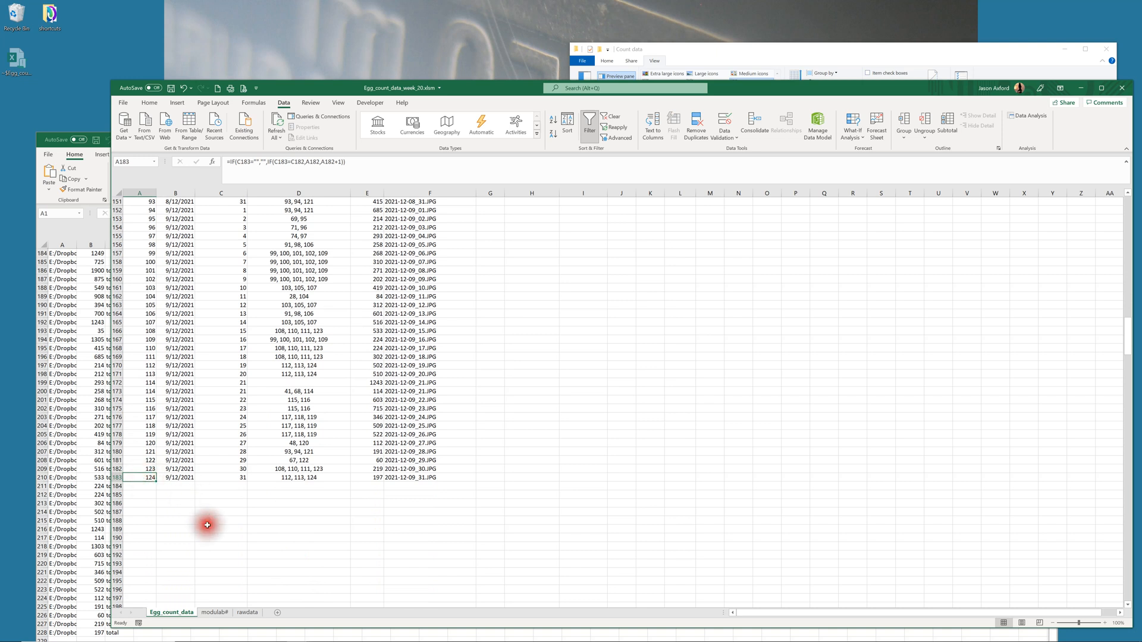
click(238, 503)
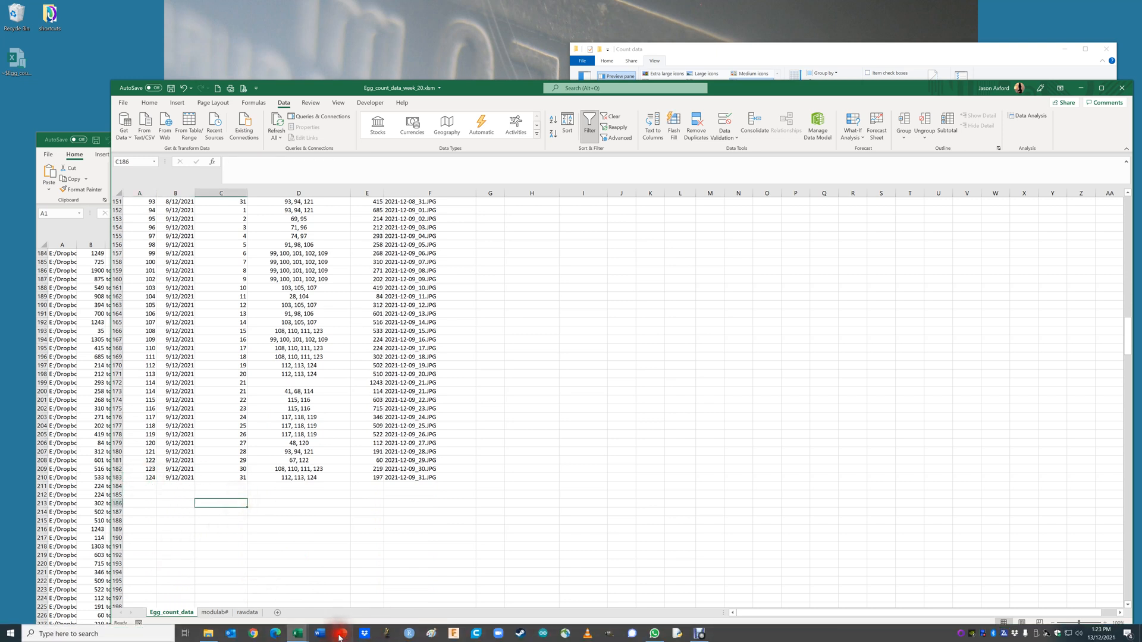
Switch to PowerPoint, create a blank presentation and start a new photo album with pictures from disk
click(342, 634)
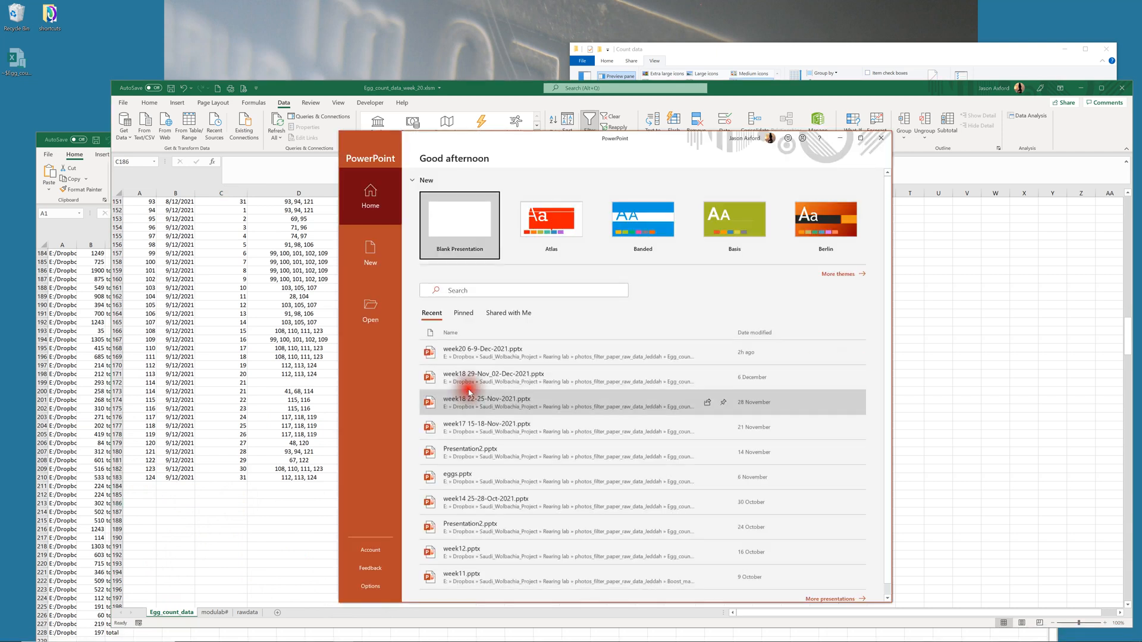
click(448, 238)
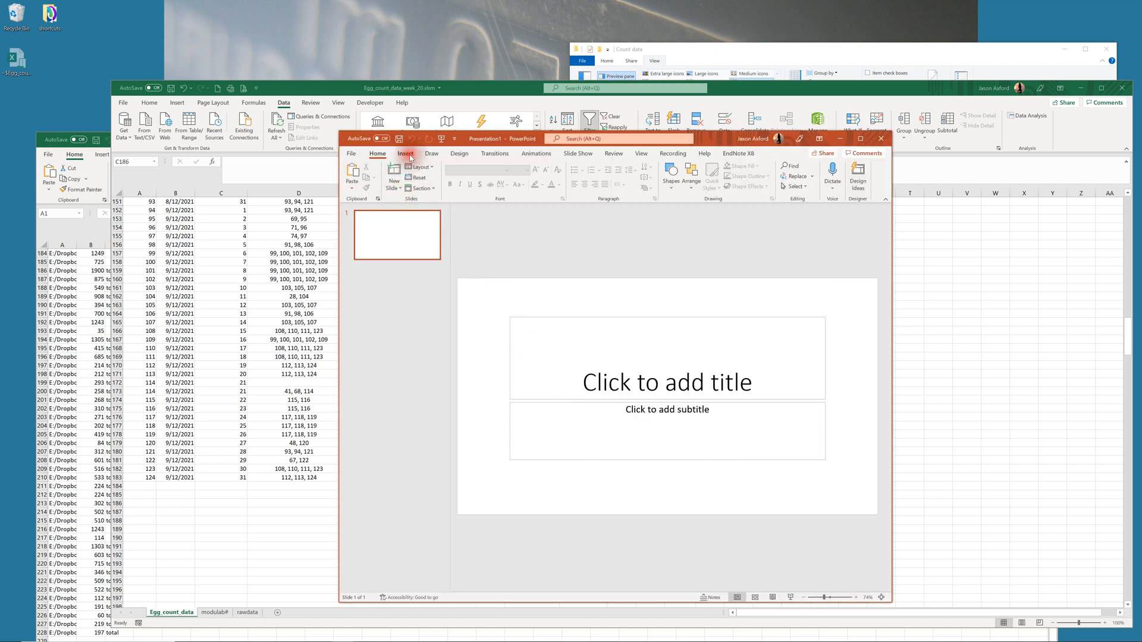
click(407, 155)
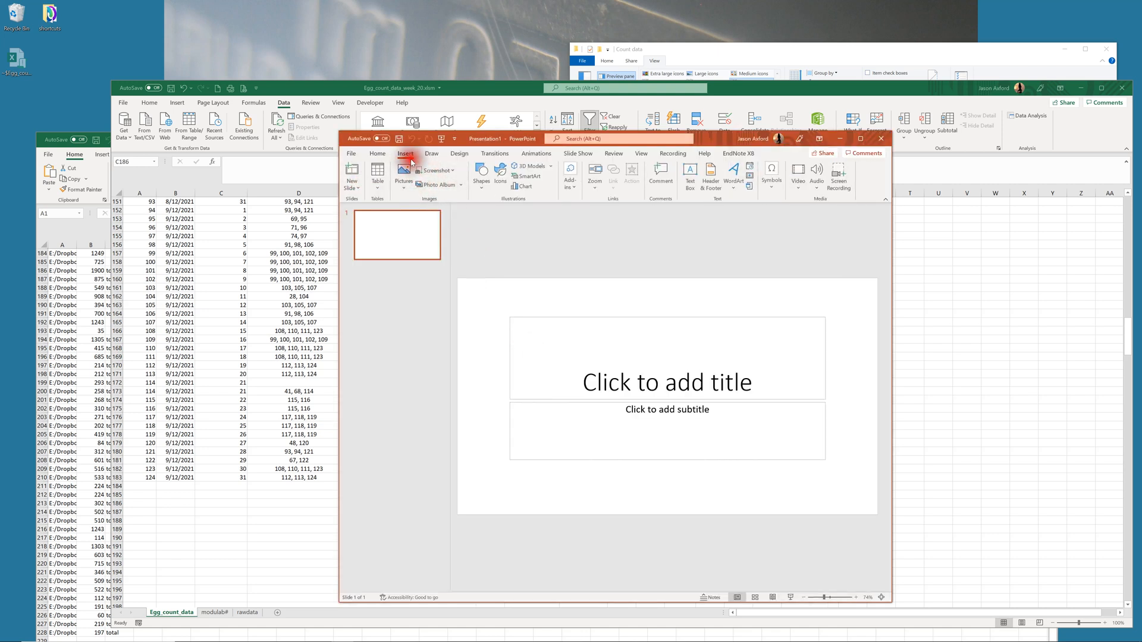
click(436, 185)
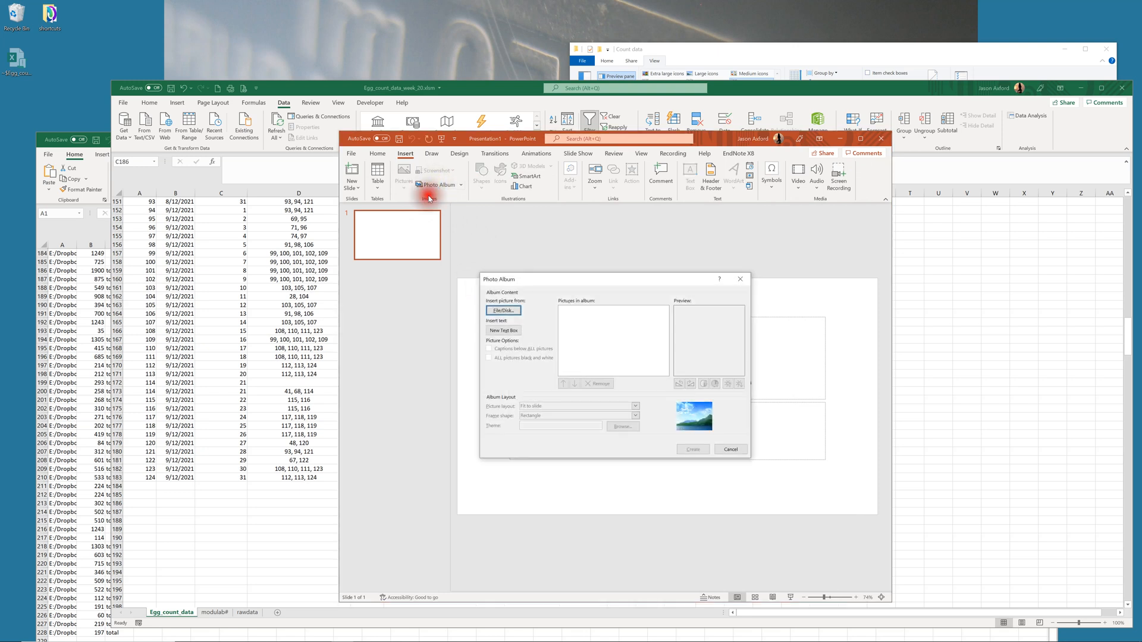
click(503, 311)
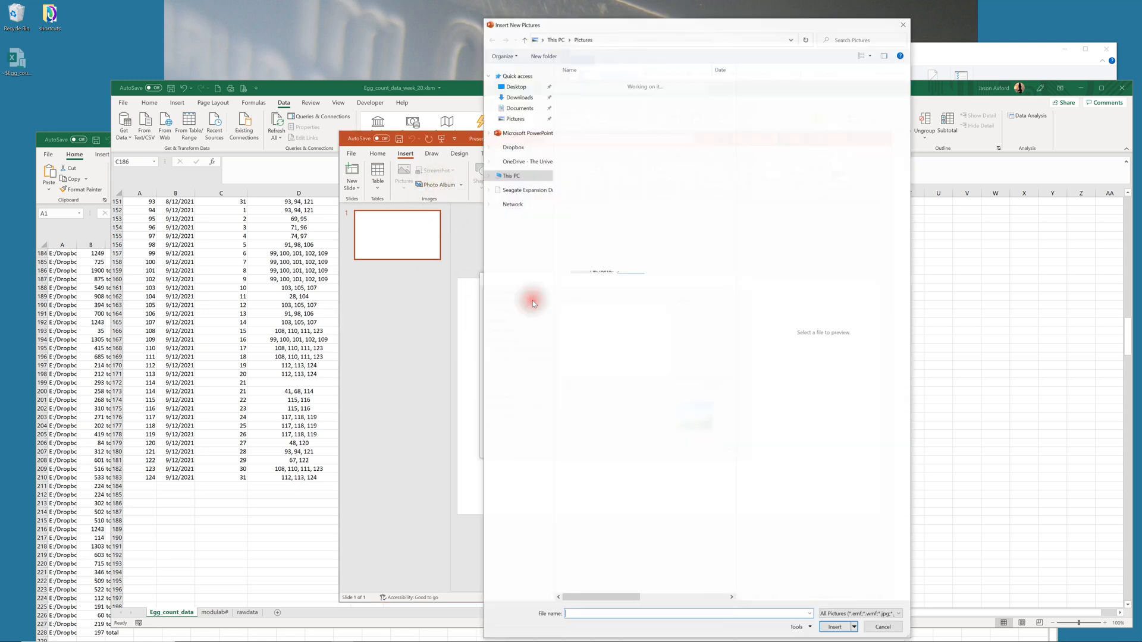
Browse in the Dropbox project's photos_filter_paper_raw_data_Jeddah folder to Egg_count_week20_6-9-Dec_2021 and open its Count data folder
click(492, 147)
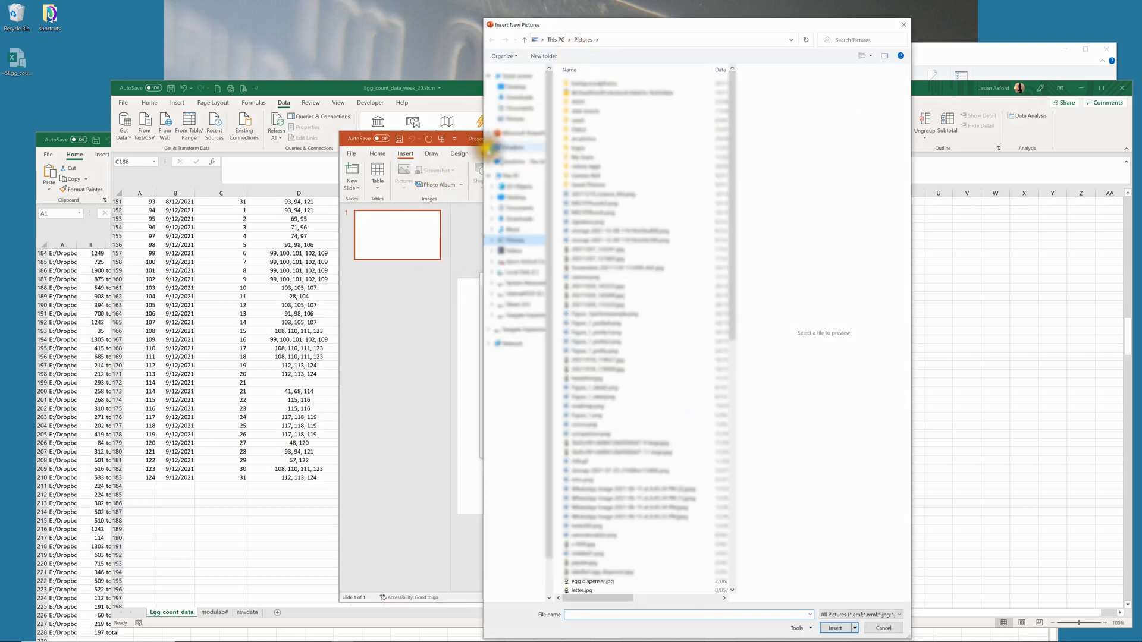
click(516, 414)
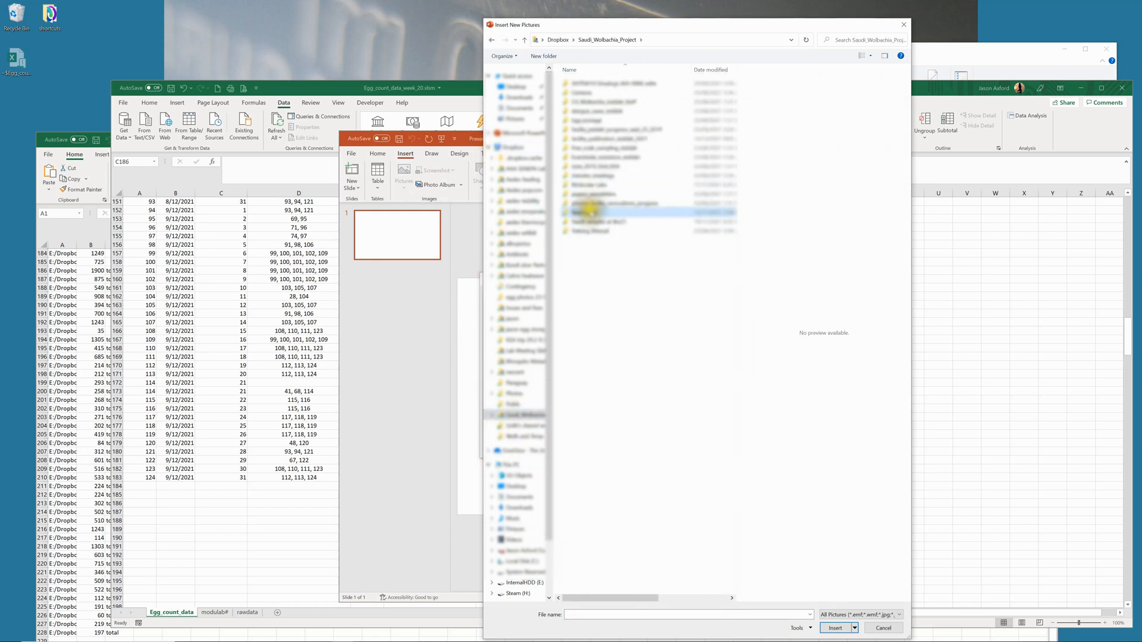
double_click(589, 212)
double_click(595, 103)
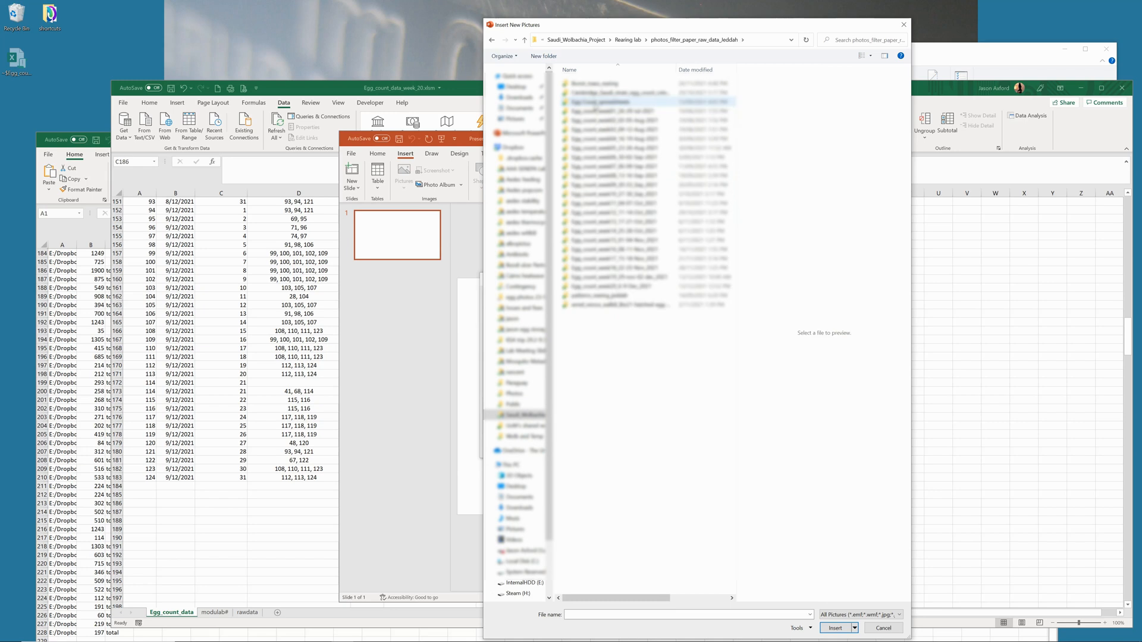
click(611, 287)
double_click(611, 287)
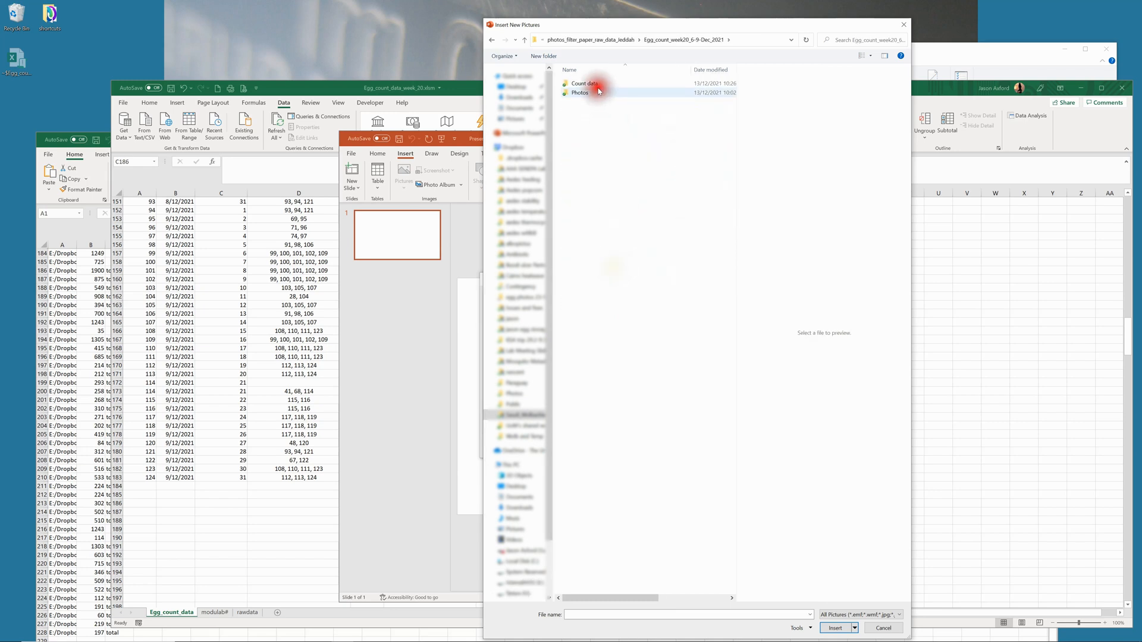
click(587, 87)
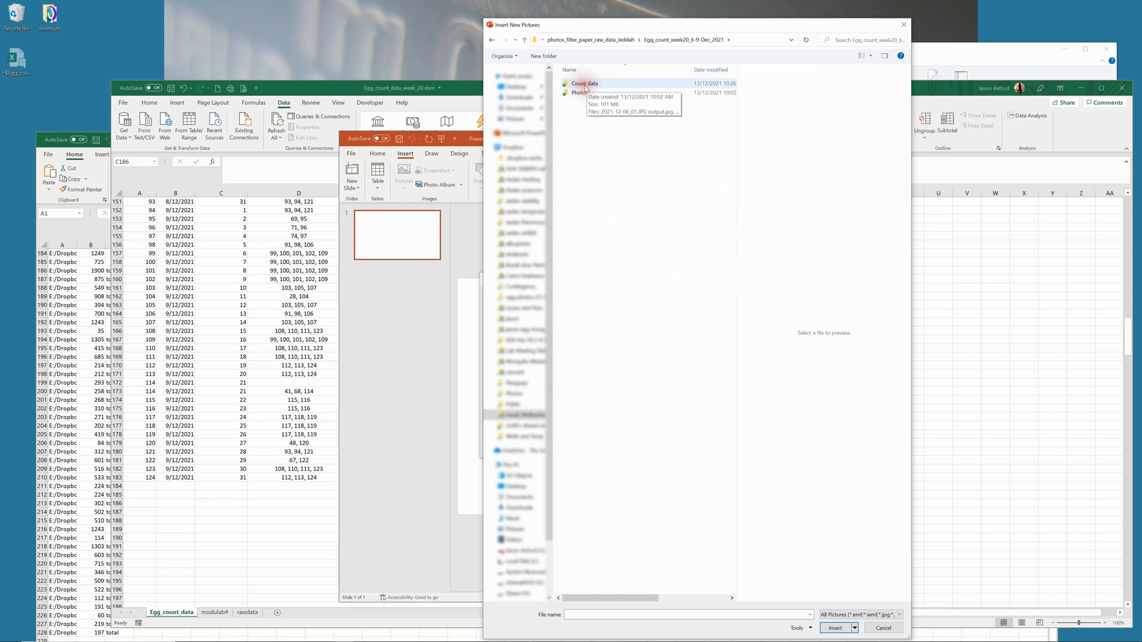
double_click(585, 87)
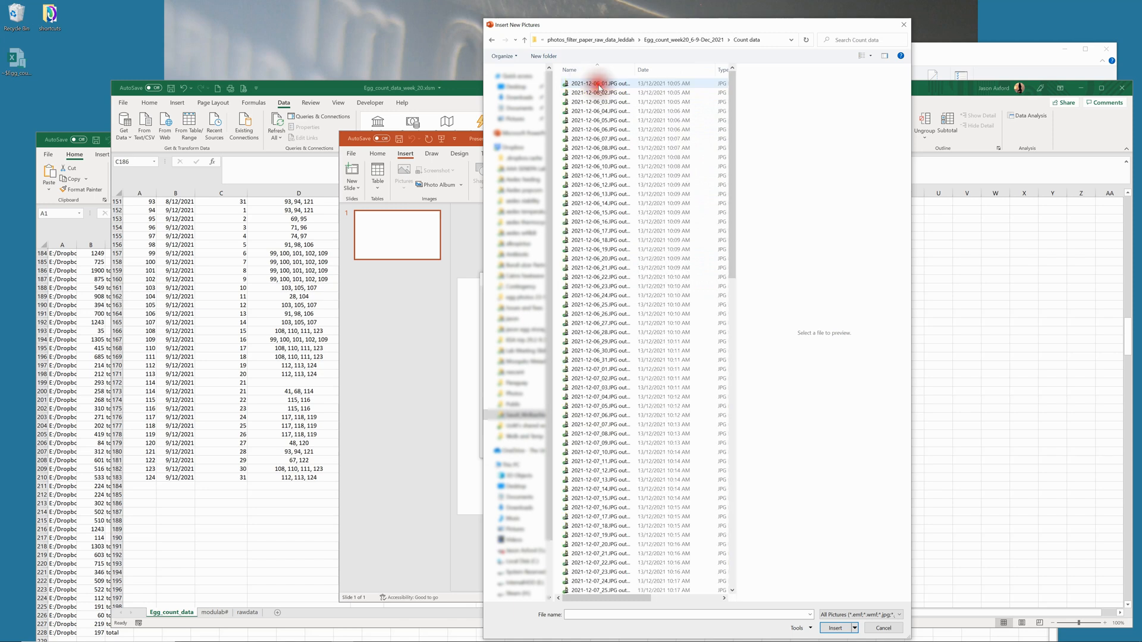
Add all egg count output images from 2021-12-06_01 to 2021-12-09_31 to the photo album, excluding the mask and histogram files
click(598, 85)
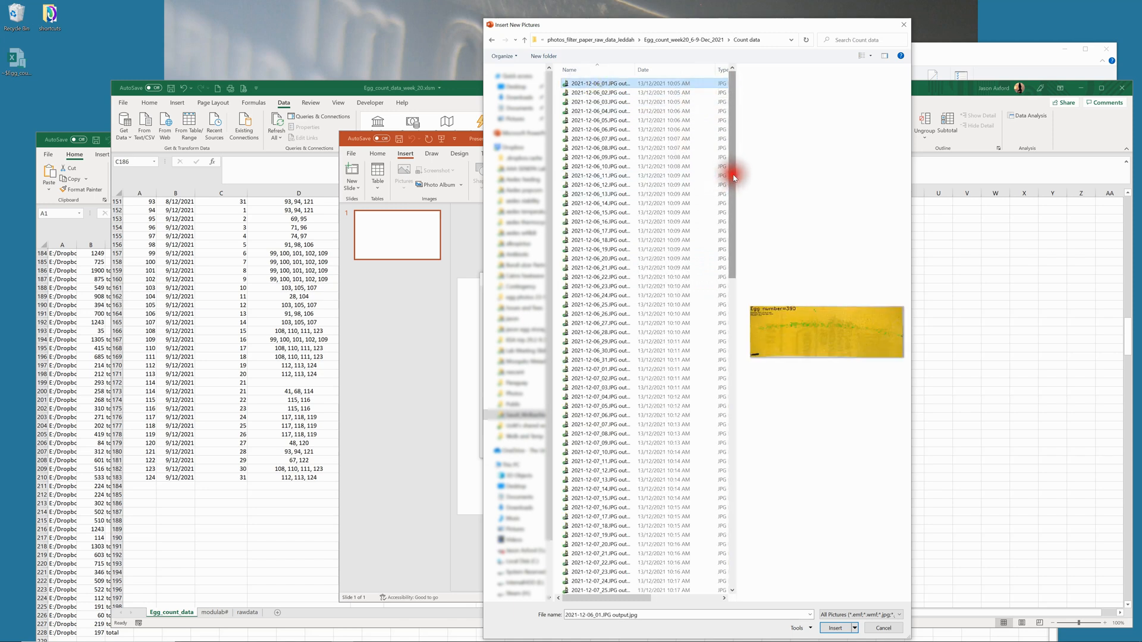
drag(735, 177, 722, 517)
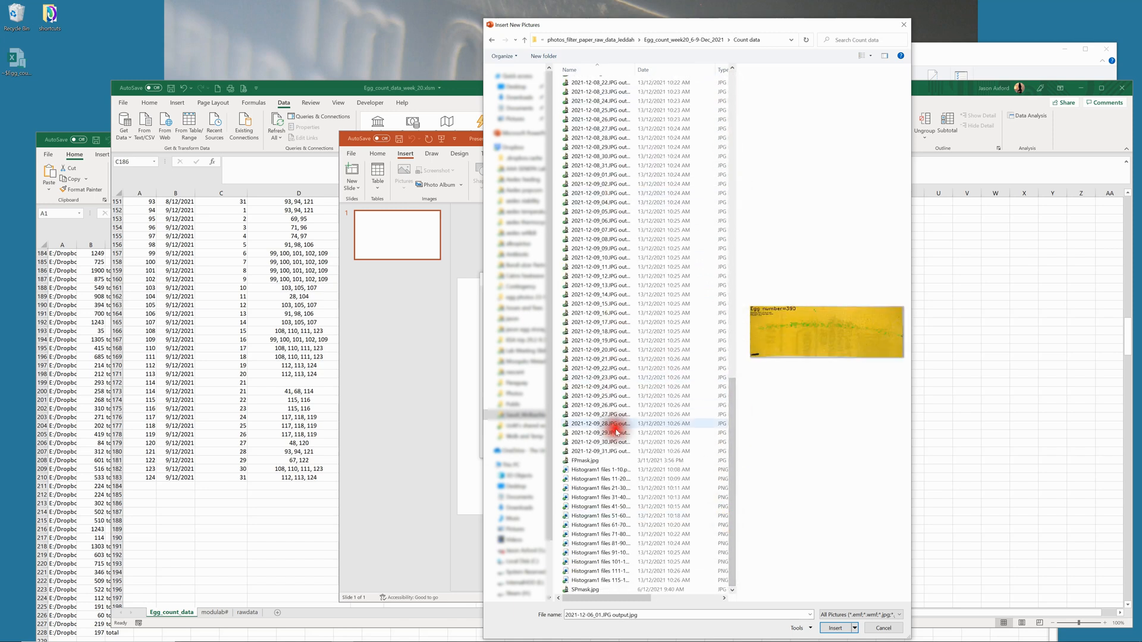
shift+click(612, 451)
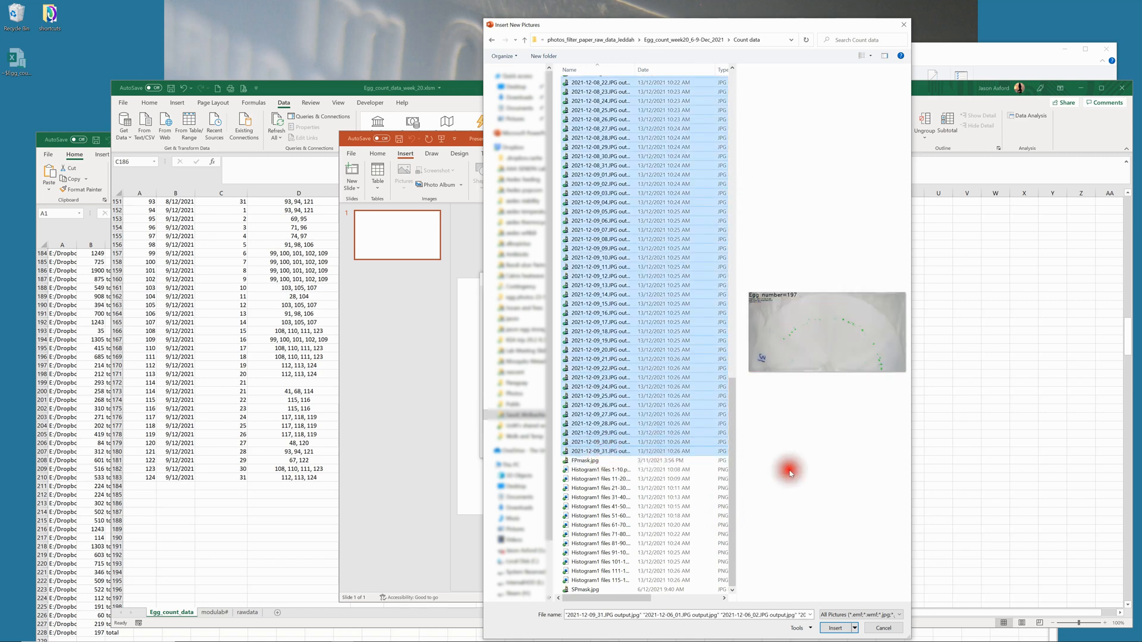
click(834, 628)
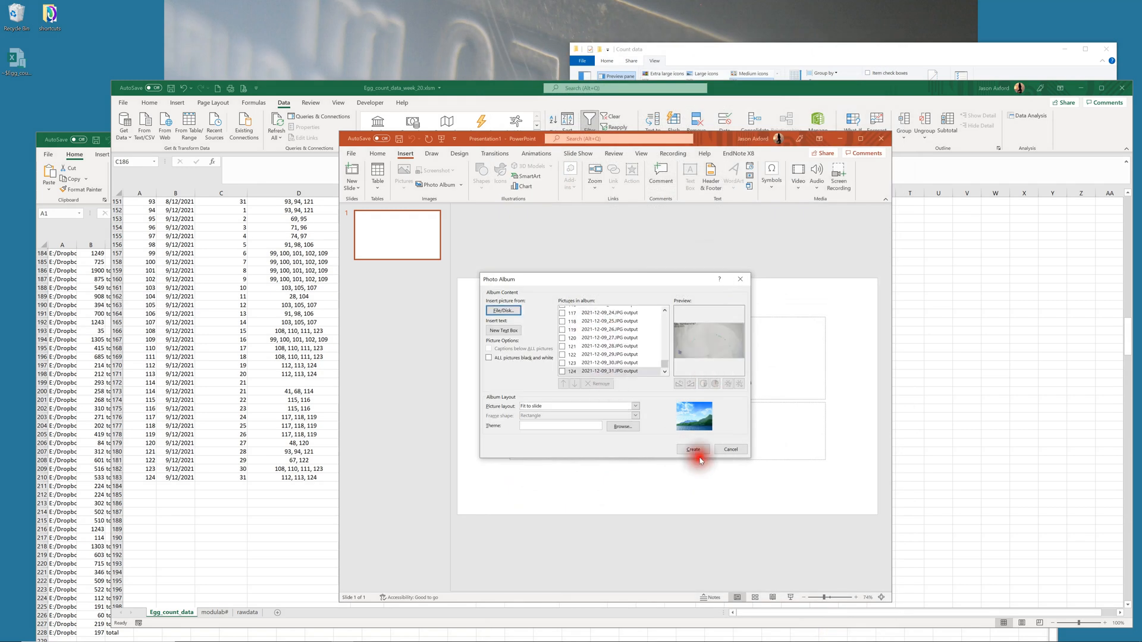
Create the photo album presentation and delete its title slide
click(694, 451)
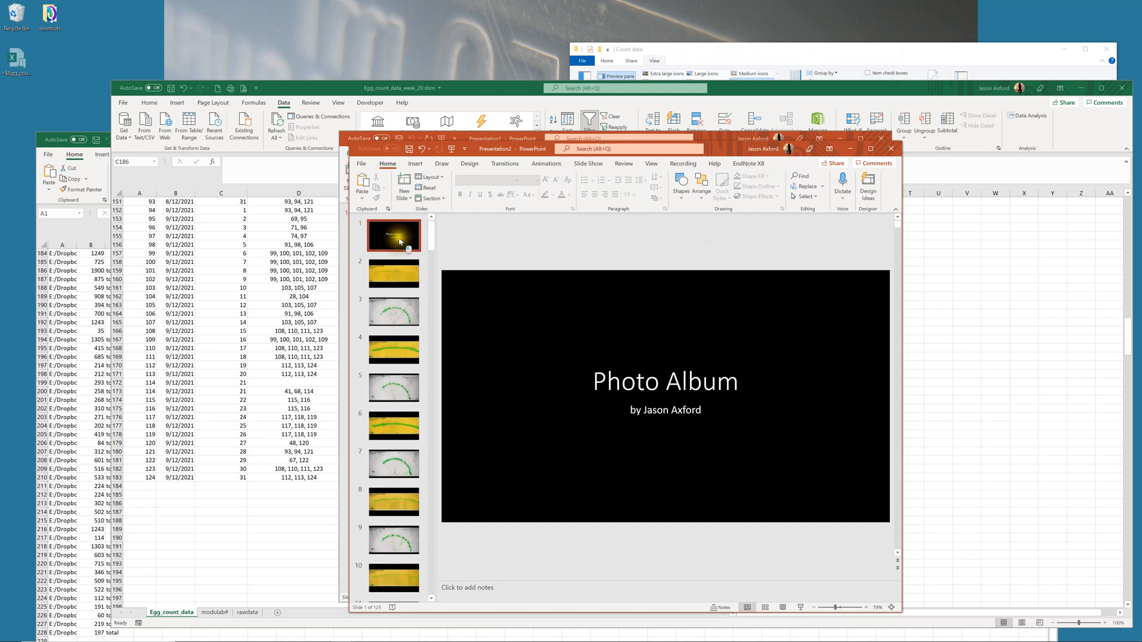
key(Delete)
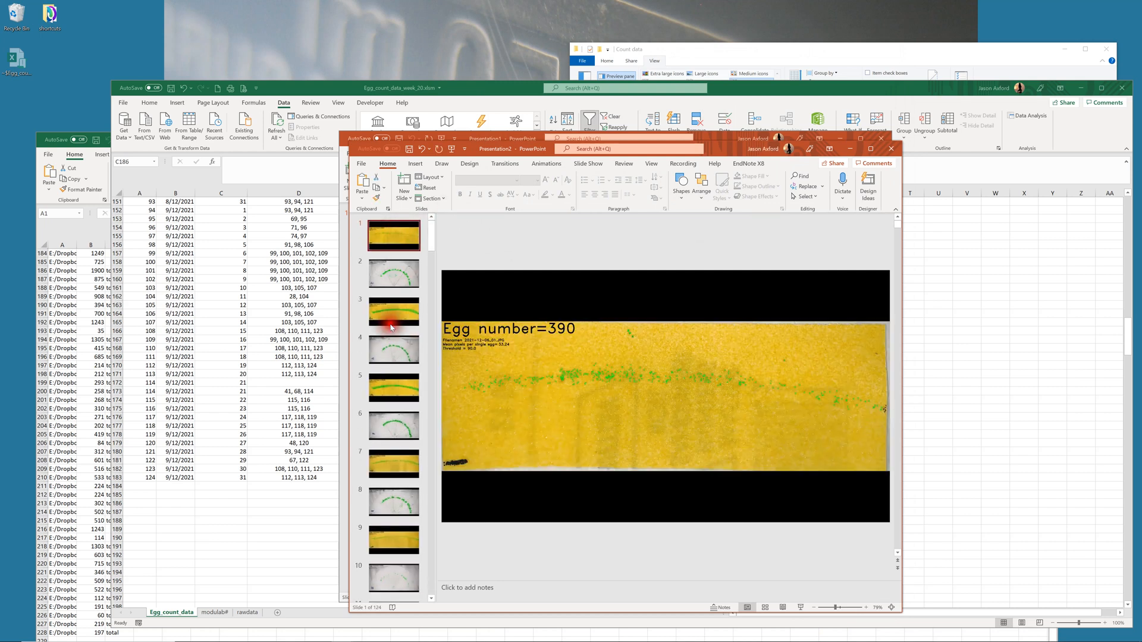
Place the presentation beside the Egg_count_data table and compare slides 1 and 2 with the egg counts in the first rows
click(221, 235)
scroll(323, 264, up, 20)
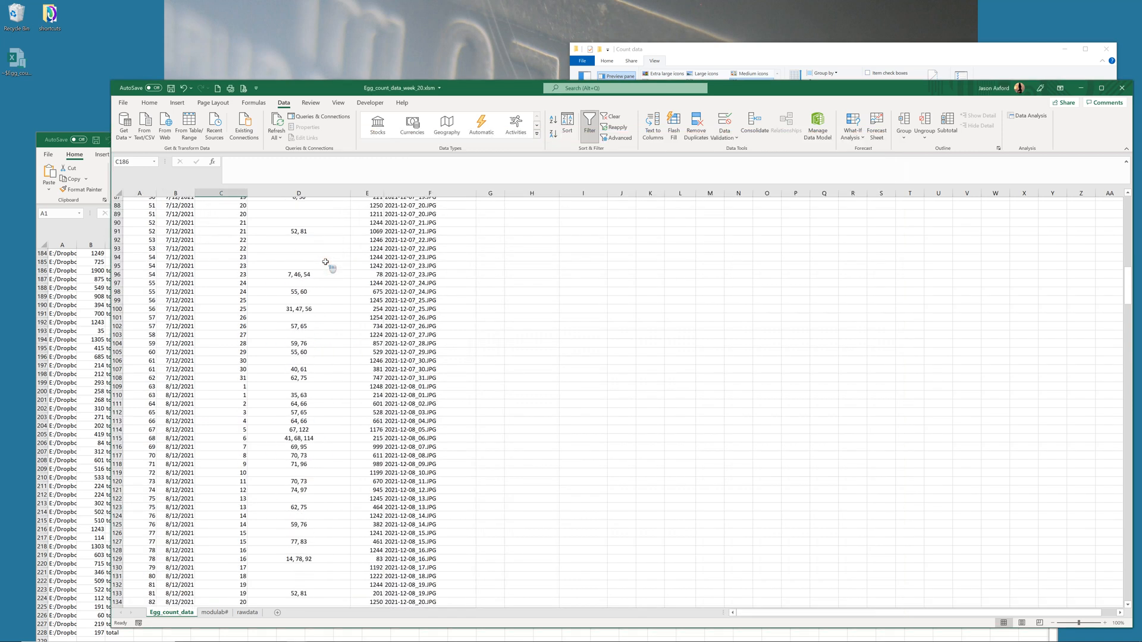
scroll(320, 262, up, 1)
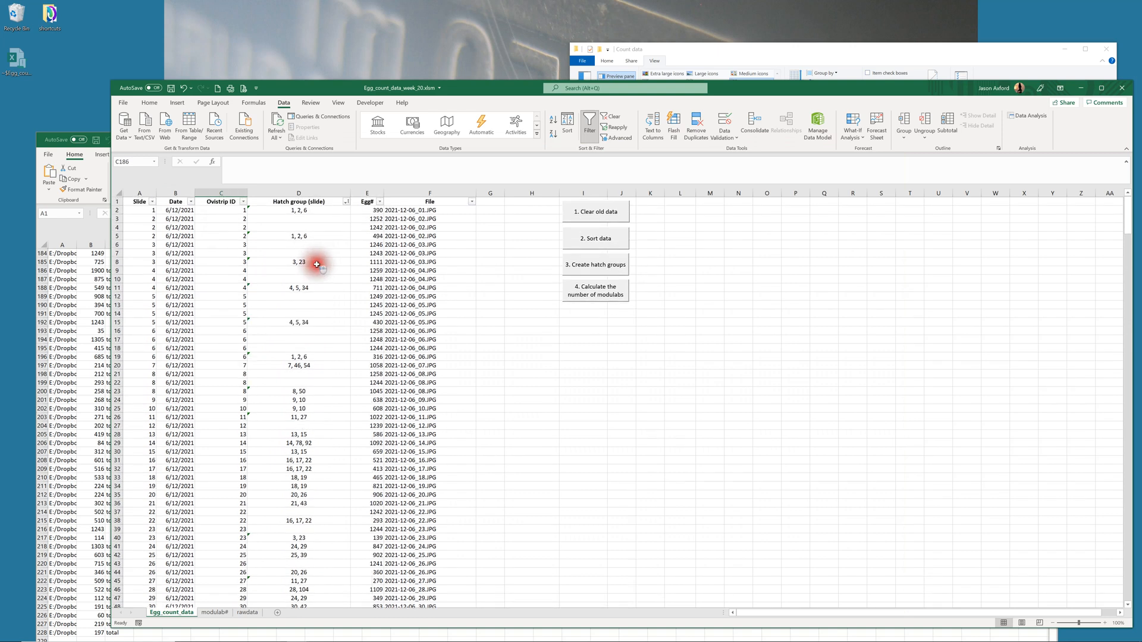
click(367, 212)
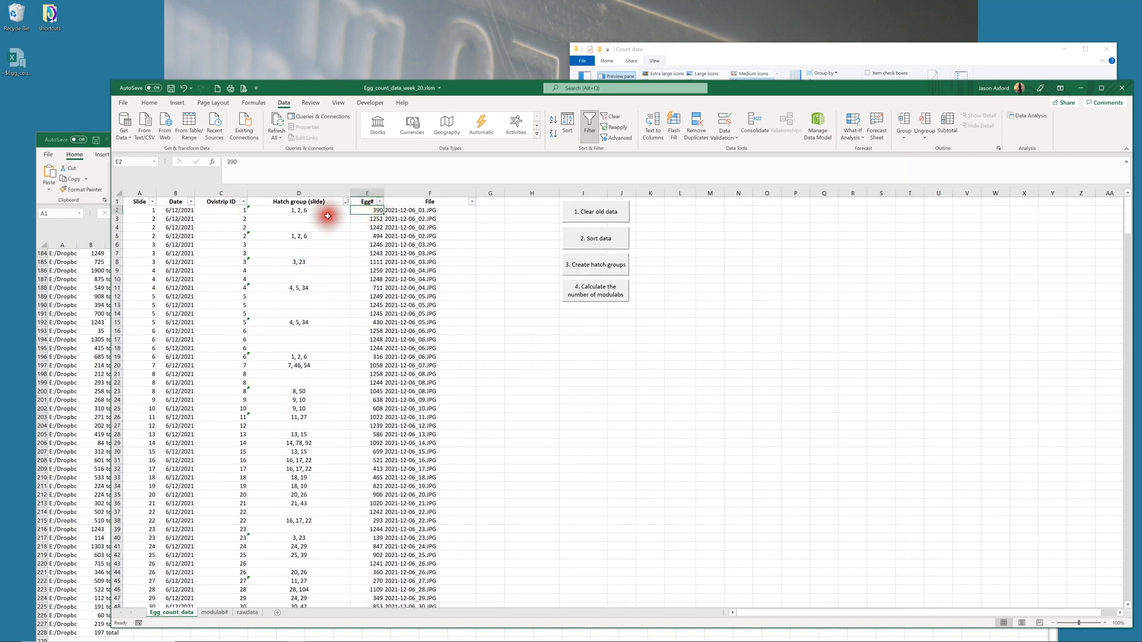
key(alt+Tab)
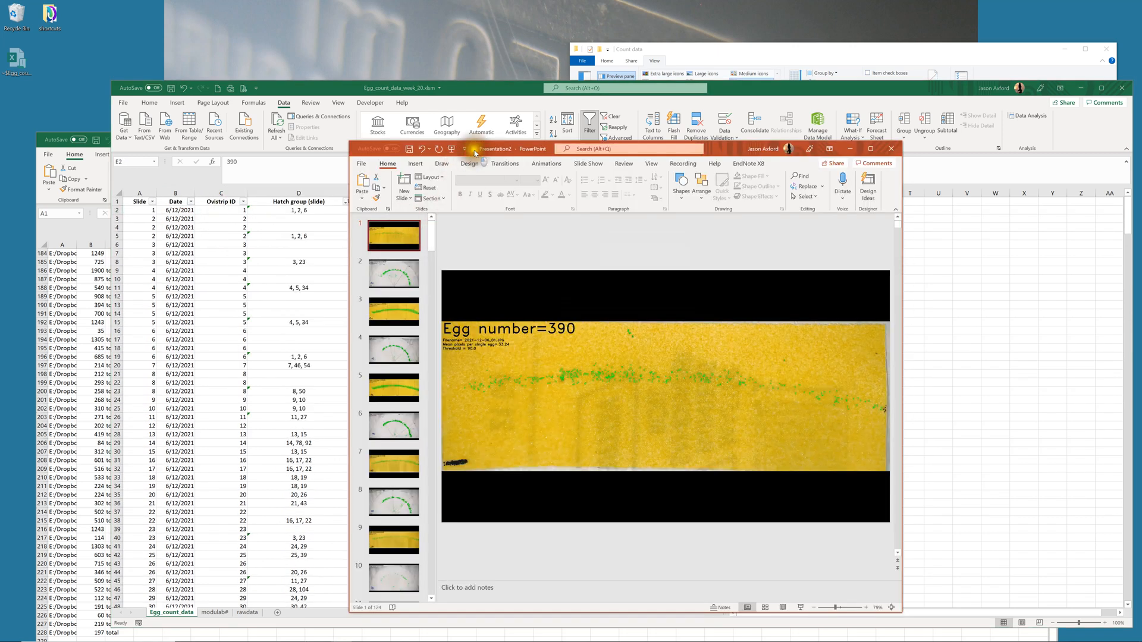
drag(475, 154, 638, 148)
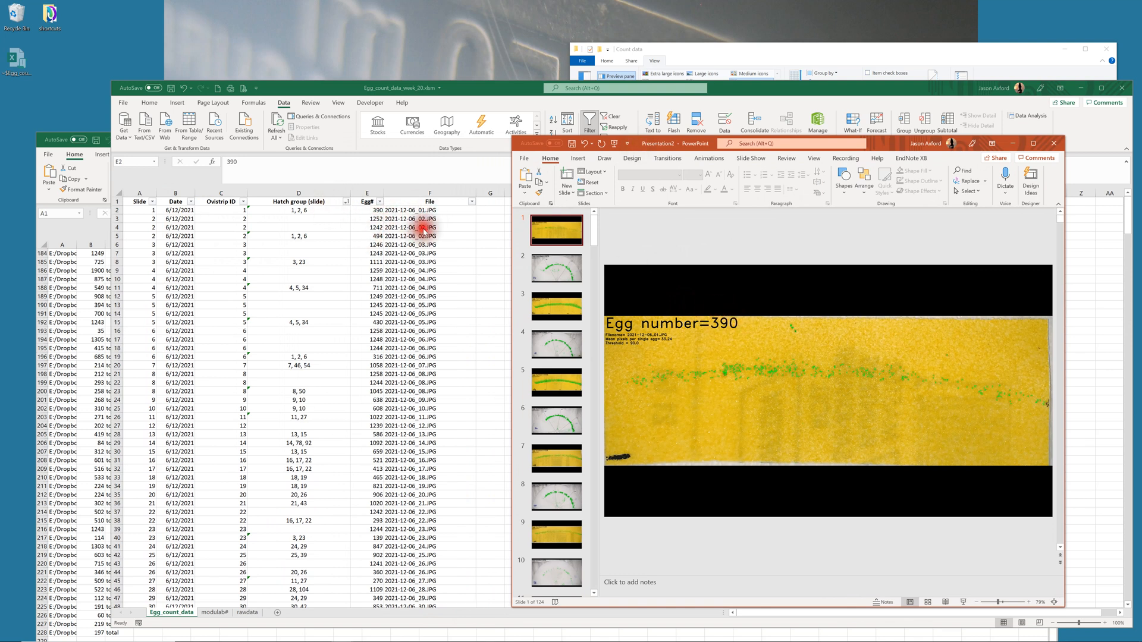
click(564, 275)
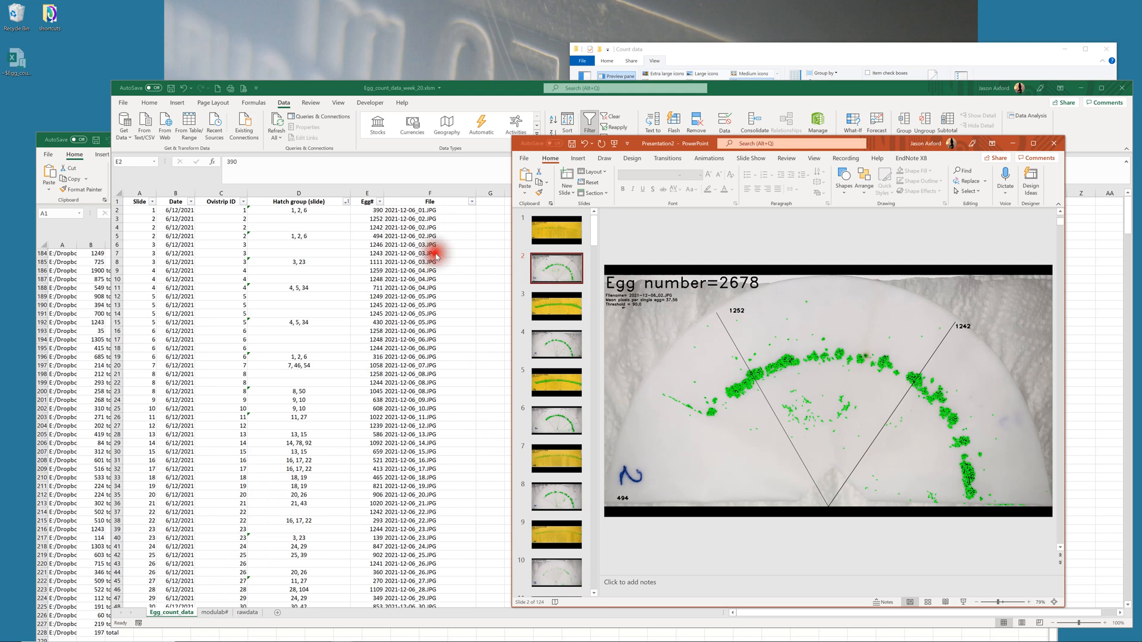
Check the total egg number for photo 2021-12-06_02 in cell B6 of the rawdata sheet
click(248, 615)
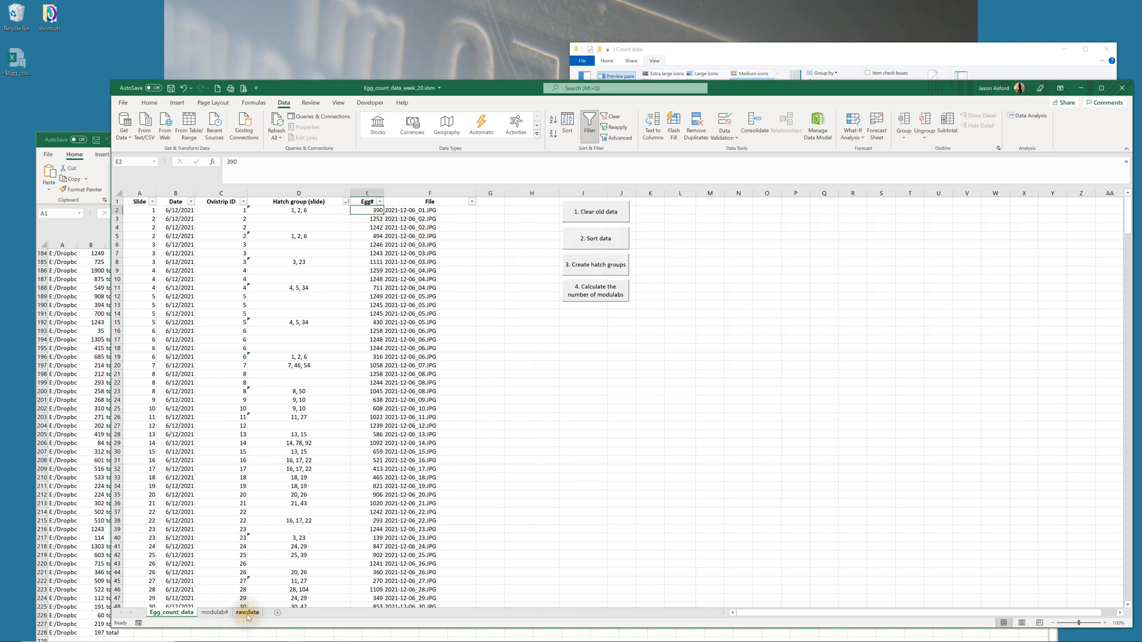
click(248, 614)
click(654, 247)
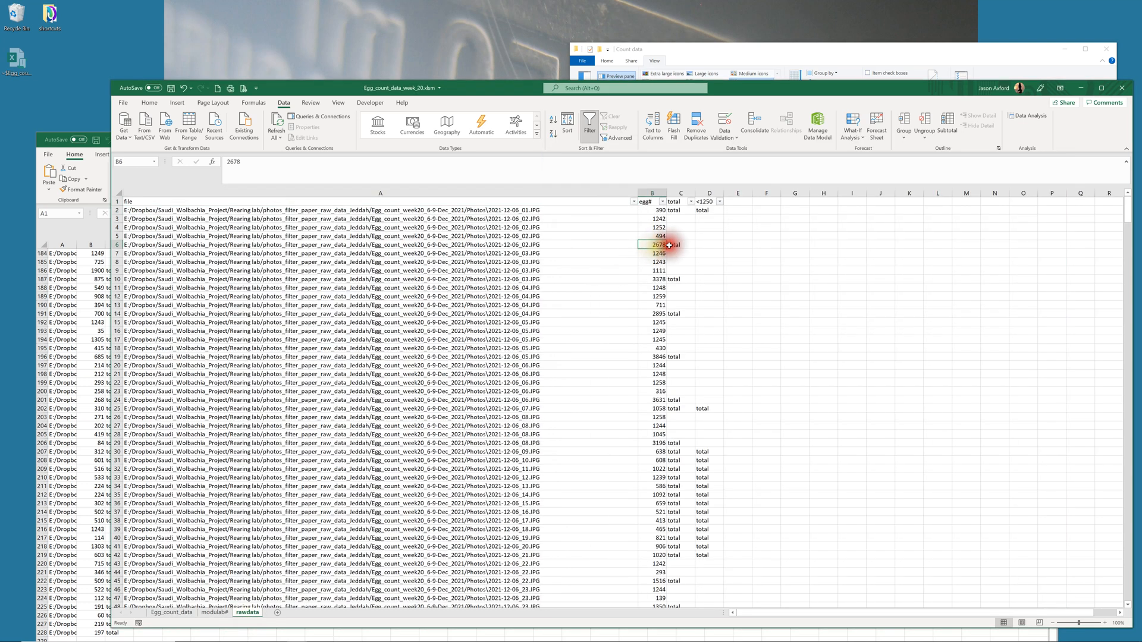
Compare the last Egg_count_data entry in row 183, slide 124, with the last slide of the presentation
click(174, 614)
scroll(181, 305, down, 20)
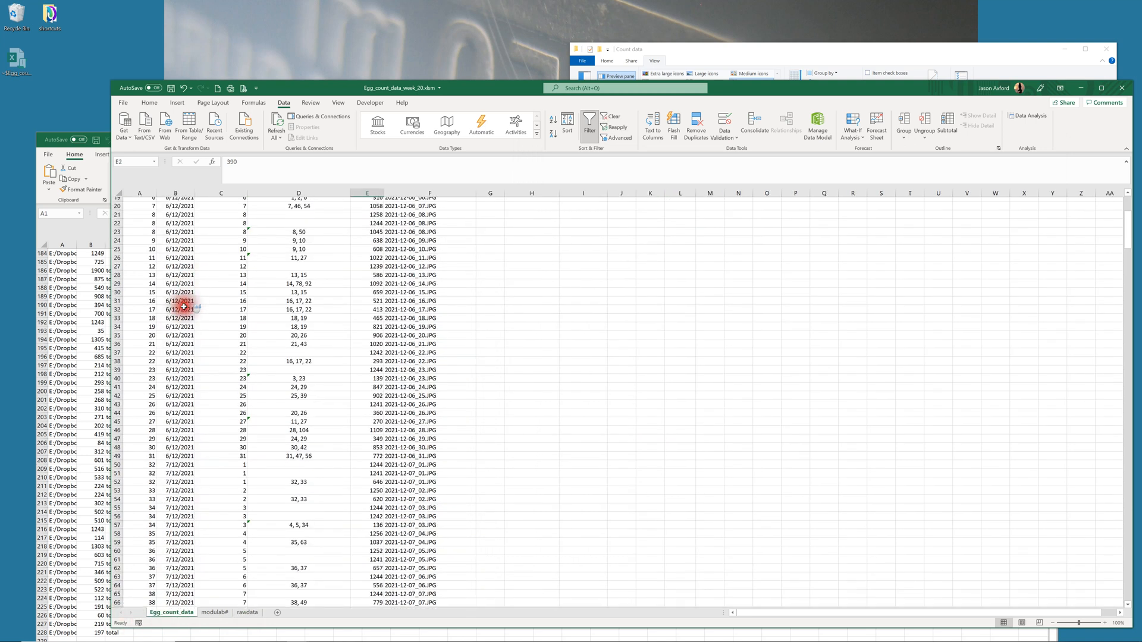
scroll(135, 476, down, 20)
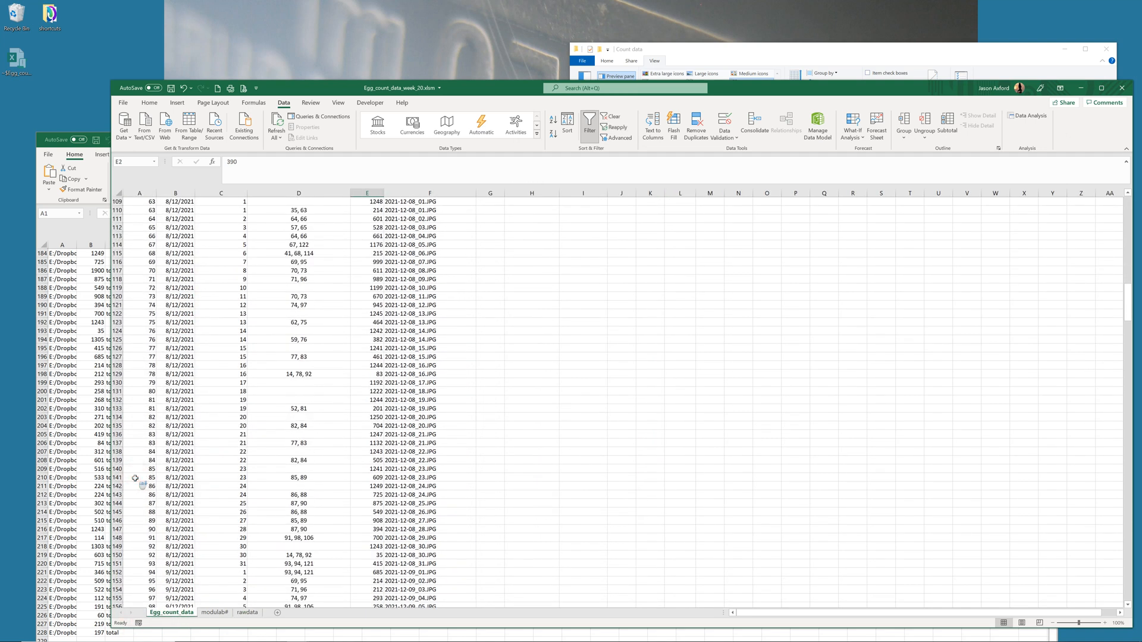
click(145, 348)
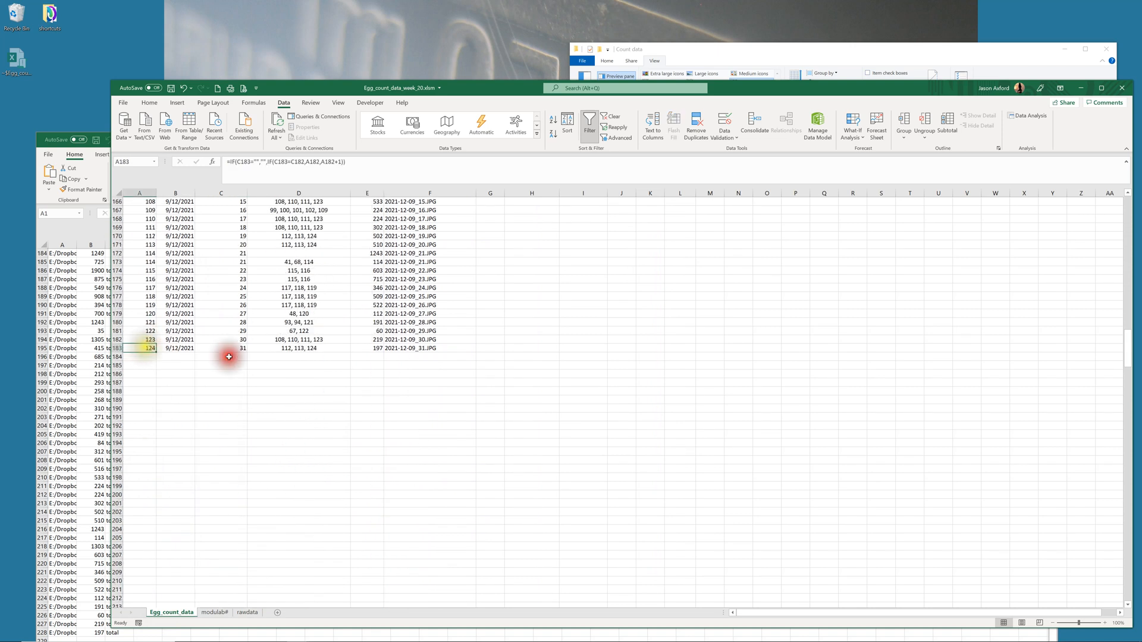
click(406, 351)
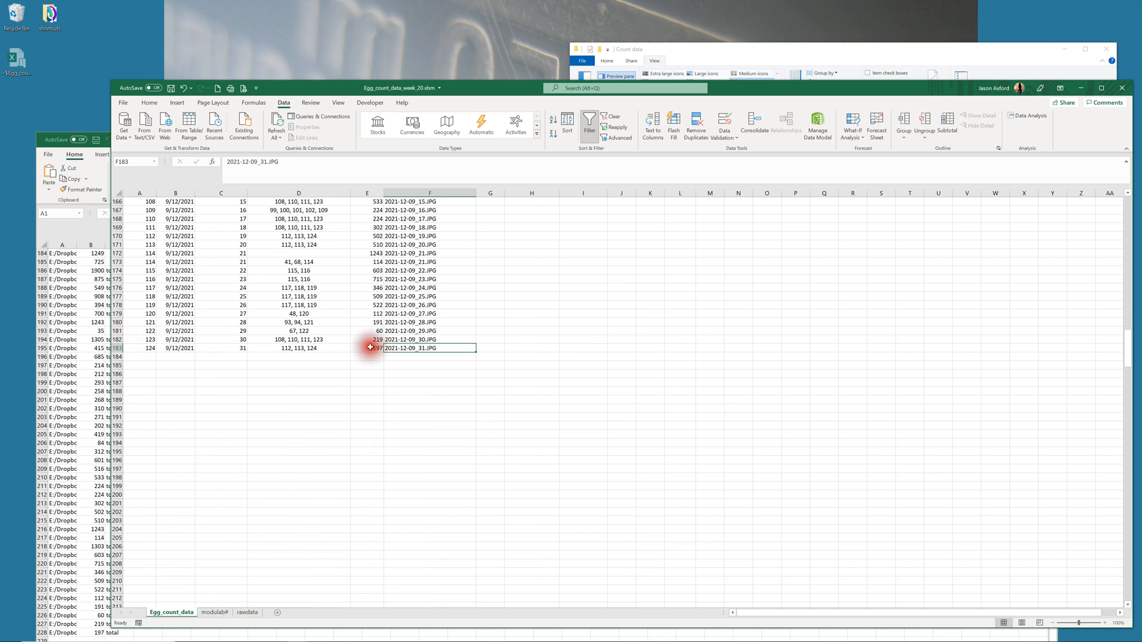
key(alt+Tab)
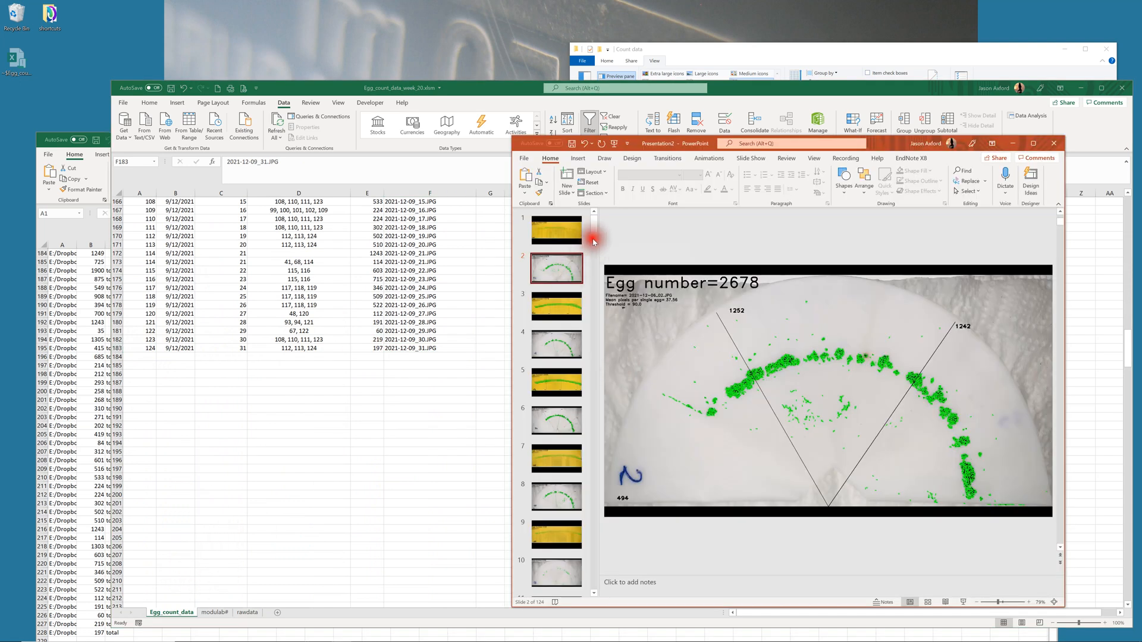
drag(593, 242, 565, 585)
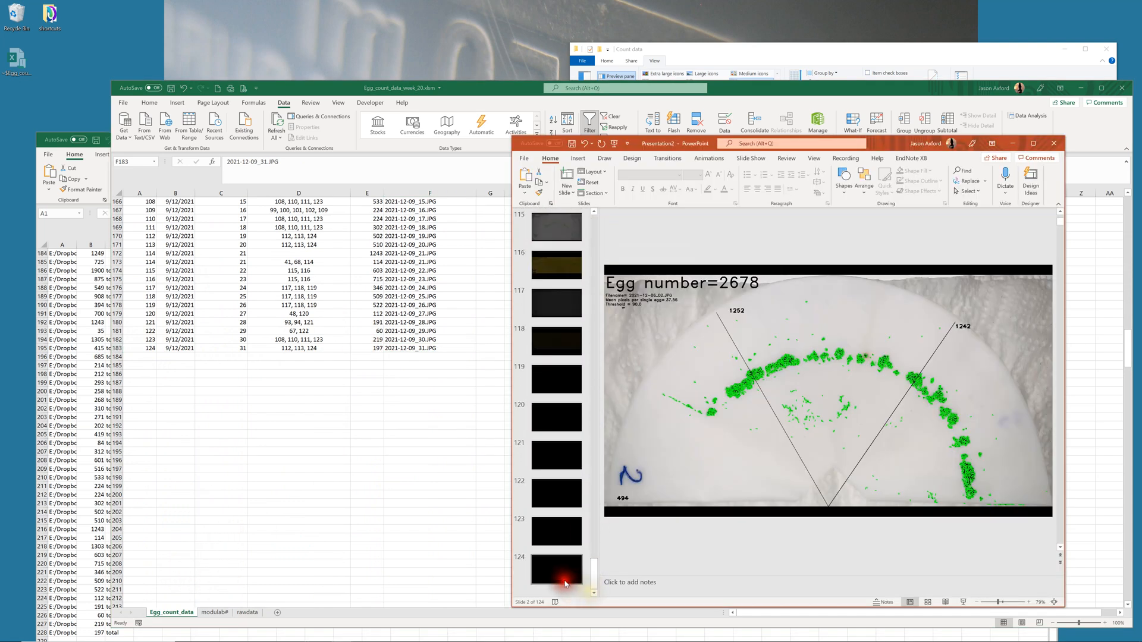
click(565, 584)
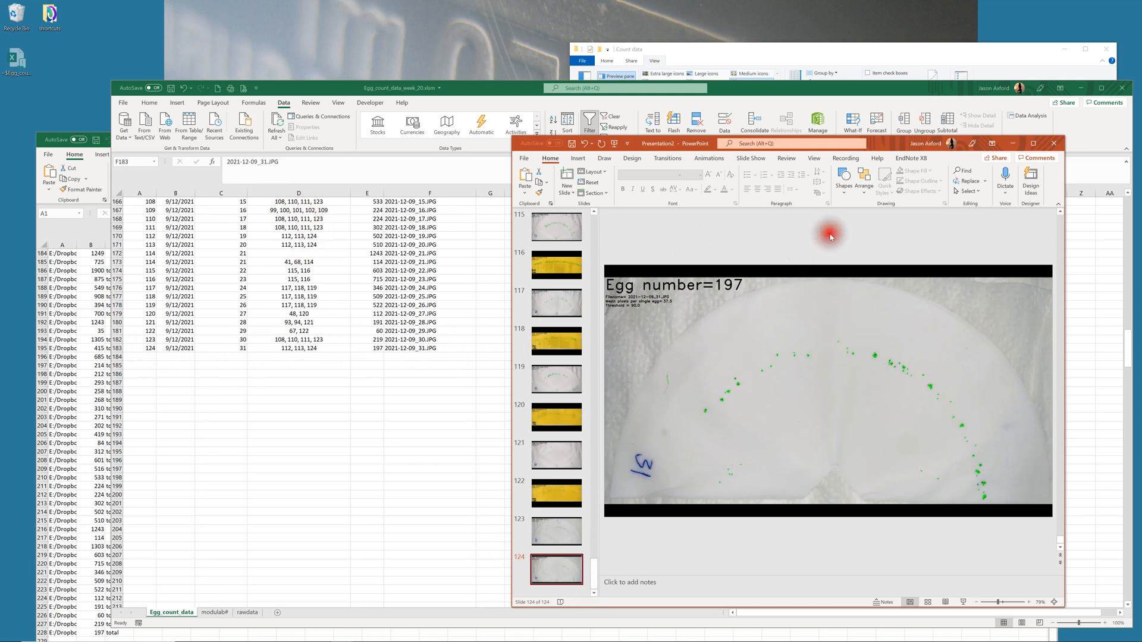
Save the presentation as week_20_6-9-Dec_2021 in the Egg_count_week20_6-9-Dec_2021 folder
scroll(591, 226, up, 20)
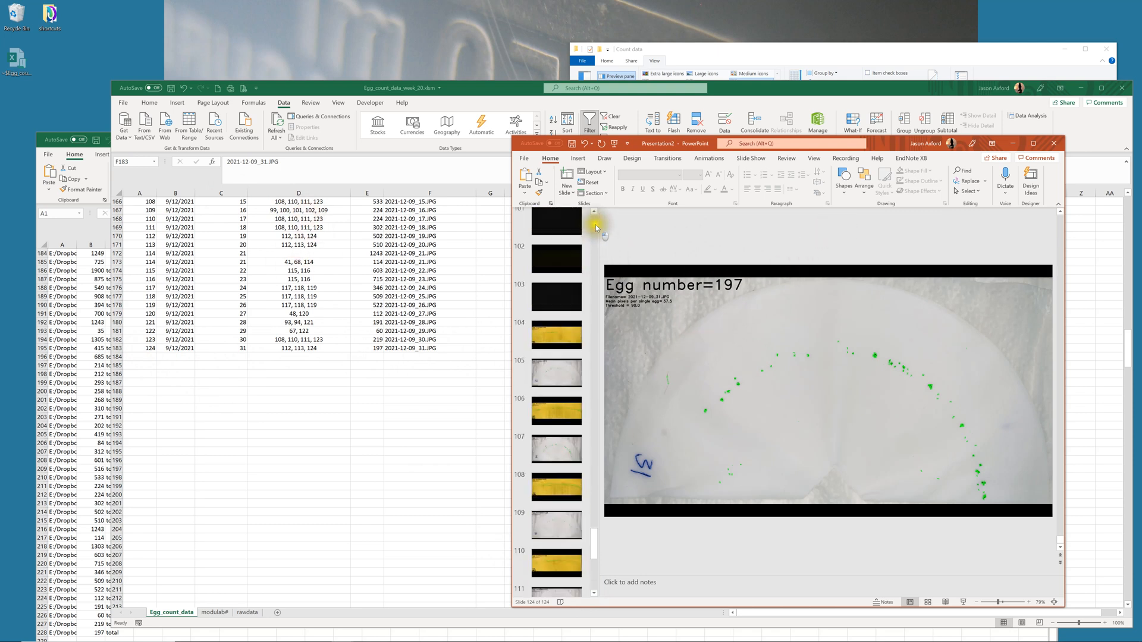
drag(588, 467, 580, 143)
key(ctrl+s)
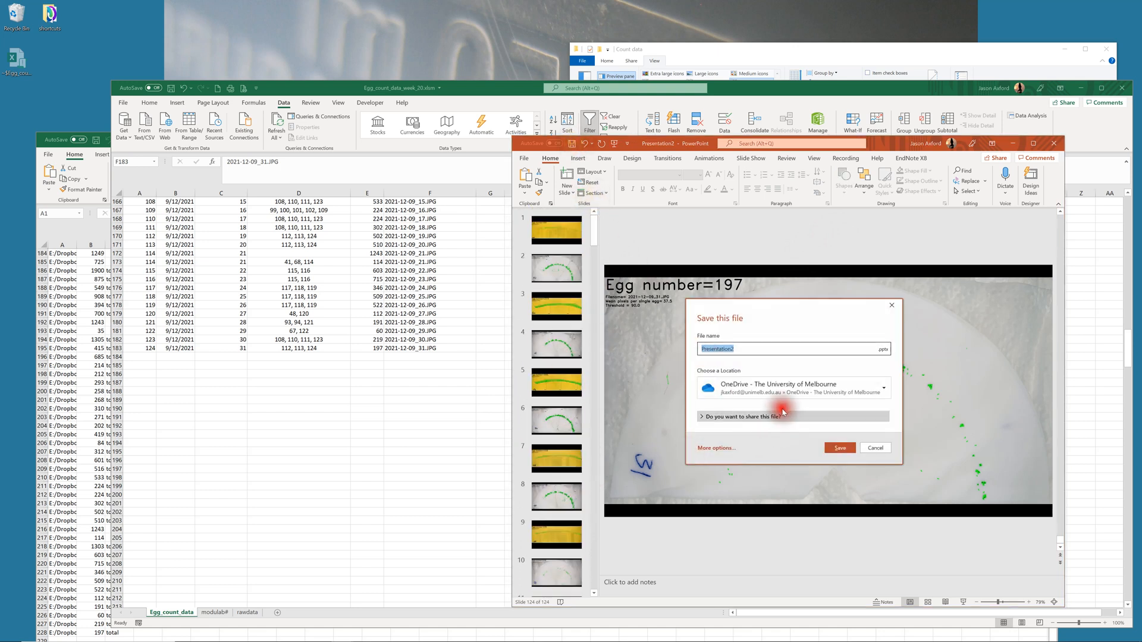
click(765, 387)
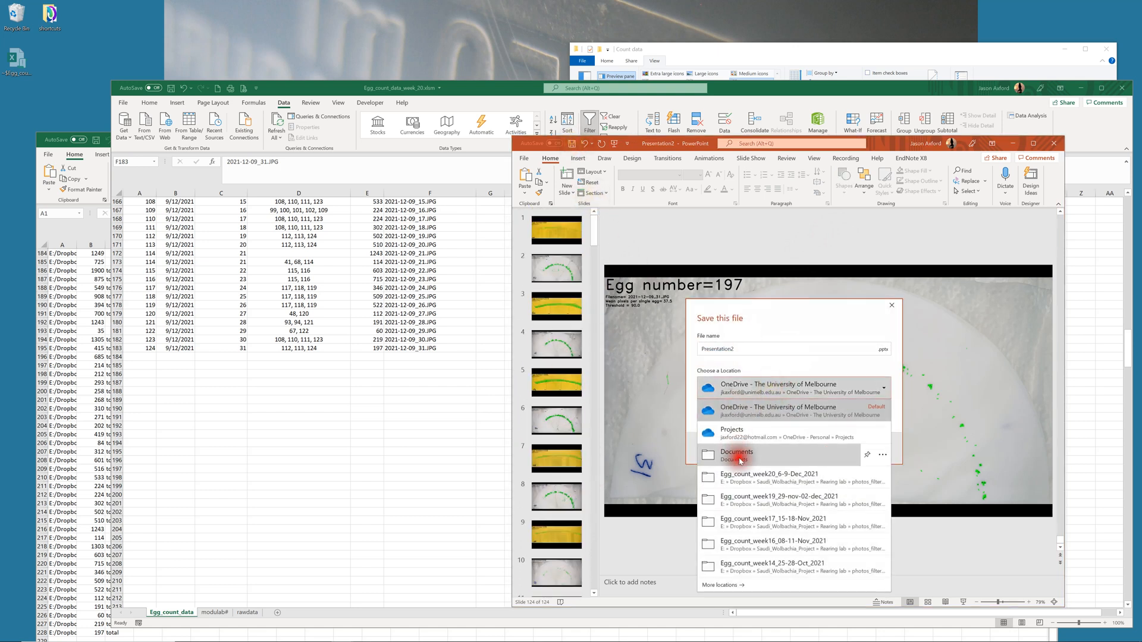
click(723, 474)
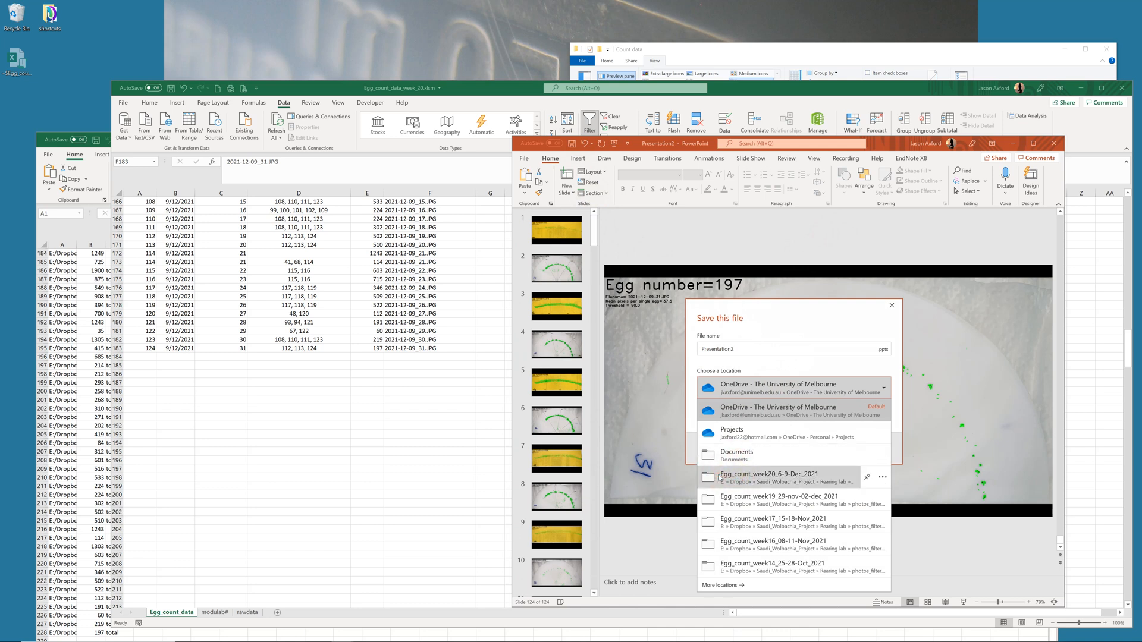
click(720, 475)
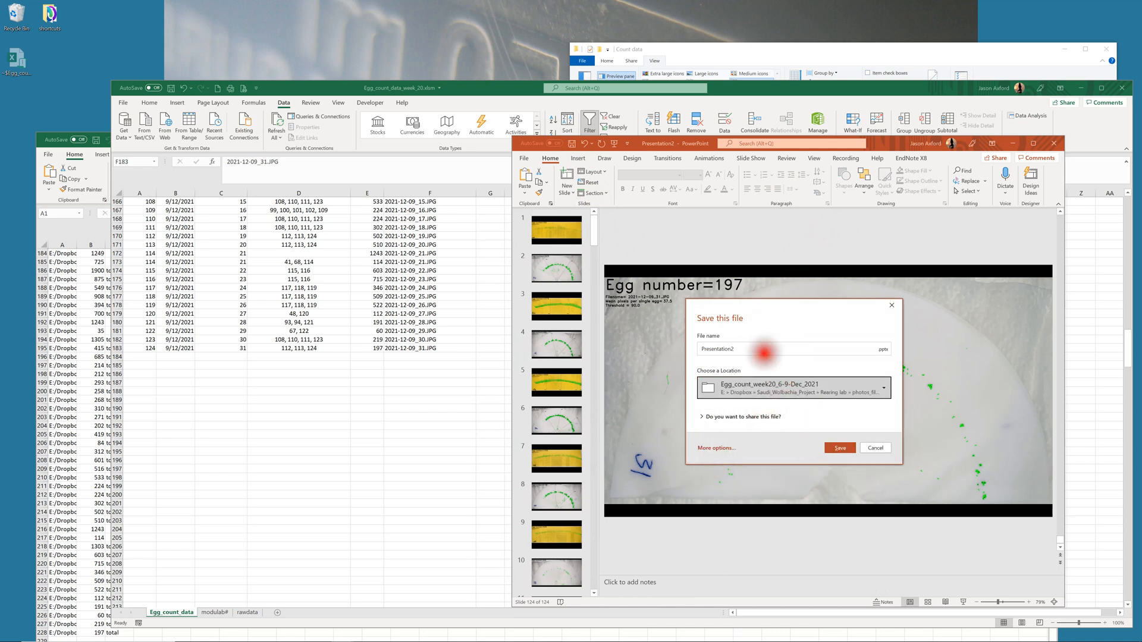
click(765, 348)
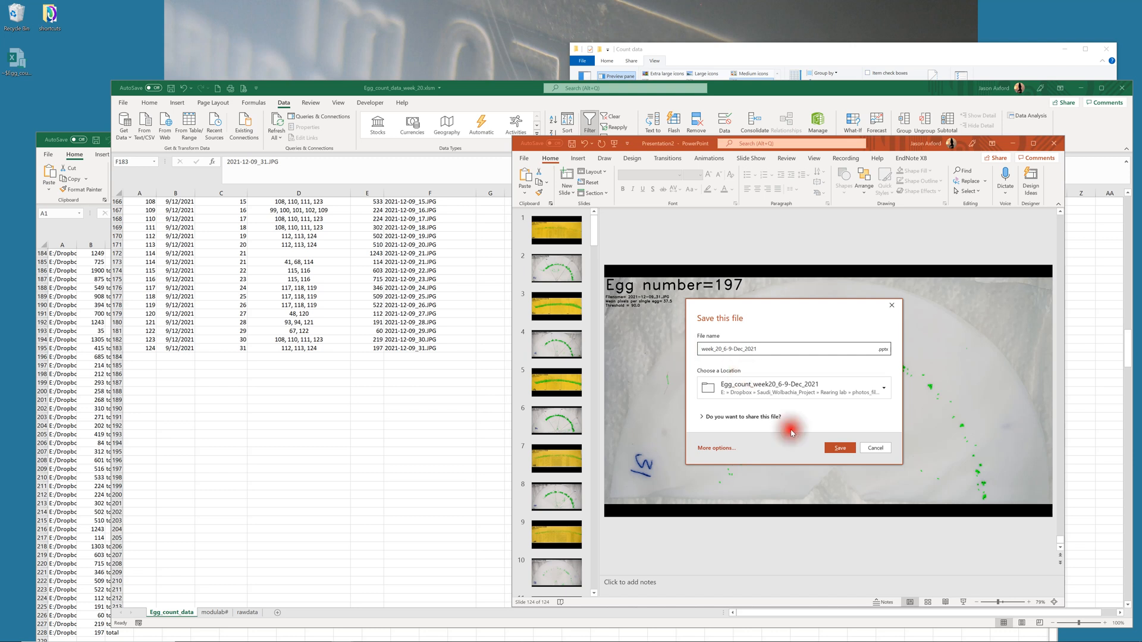
click(838, 448)
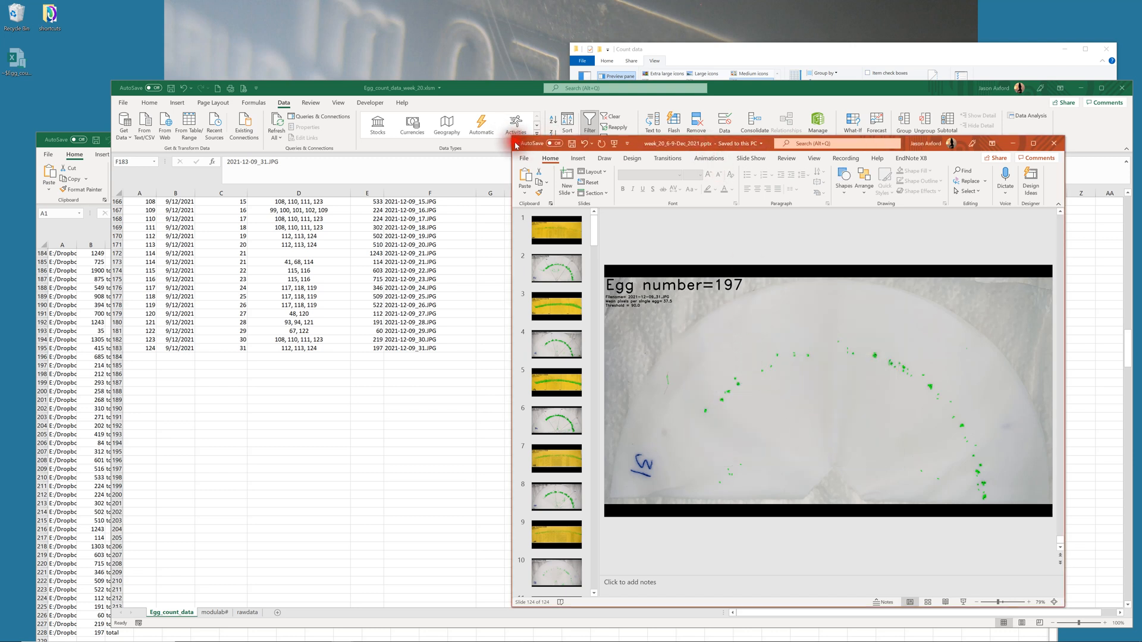
Switch to Excel, save the Egg_count_data_week_20 workbook with cell A2 of the Egg_count_data sheet selected, and close it
click(458, 291)
click(511, 252)
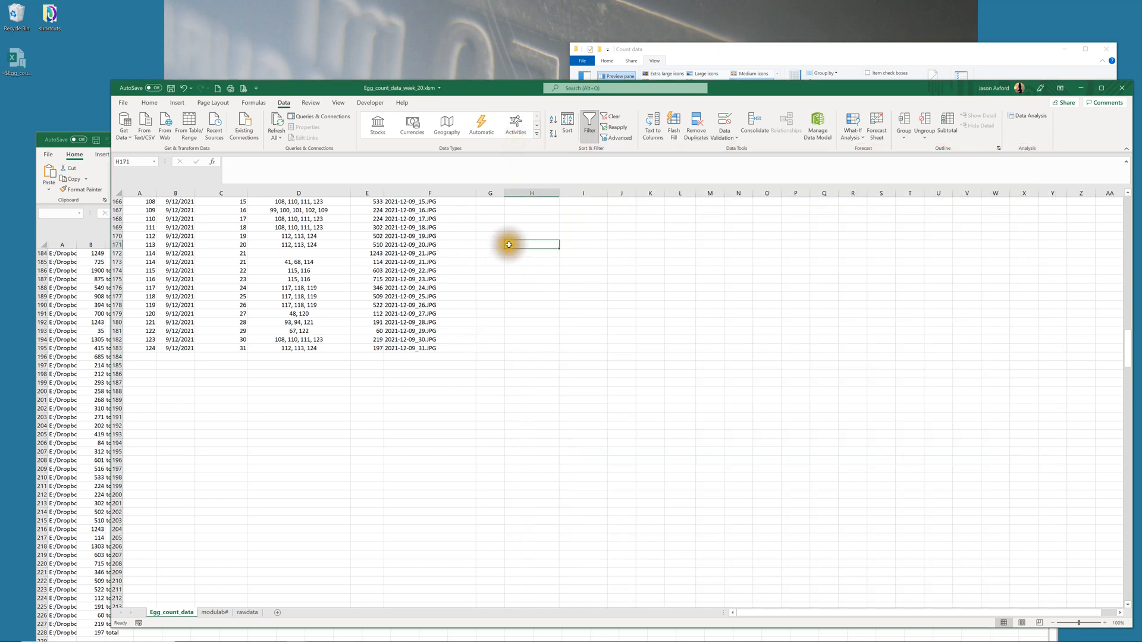
scroll(404, 386, up, 20)
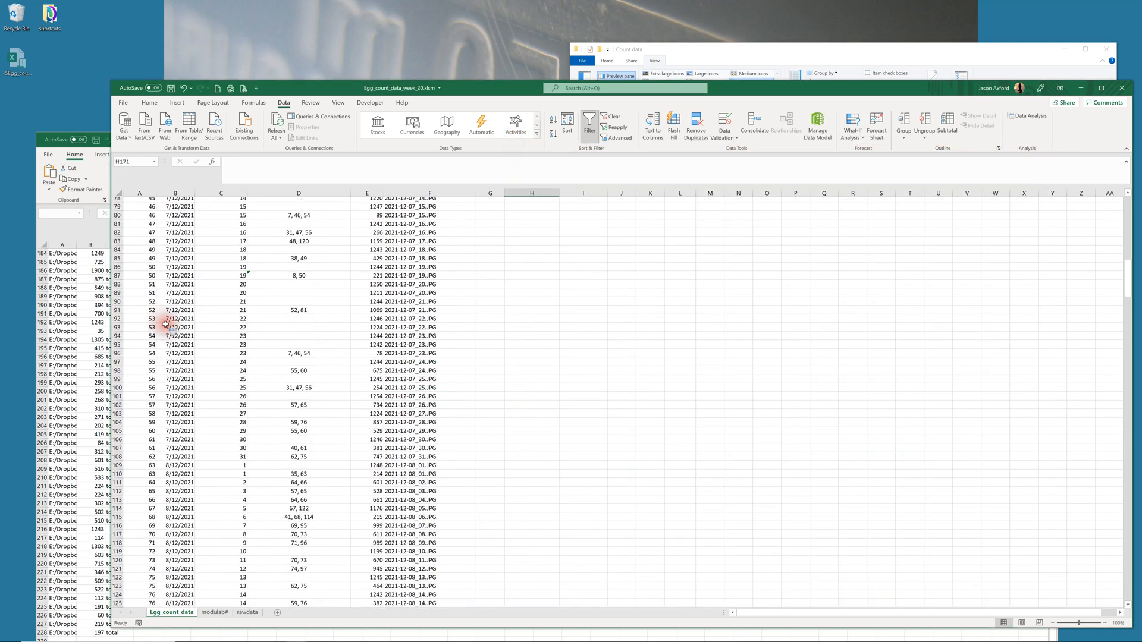
scroll(166, 324, up, 13)
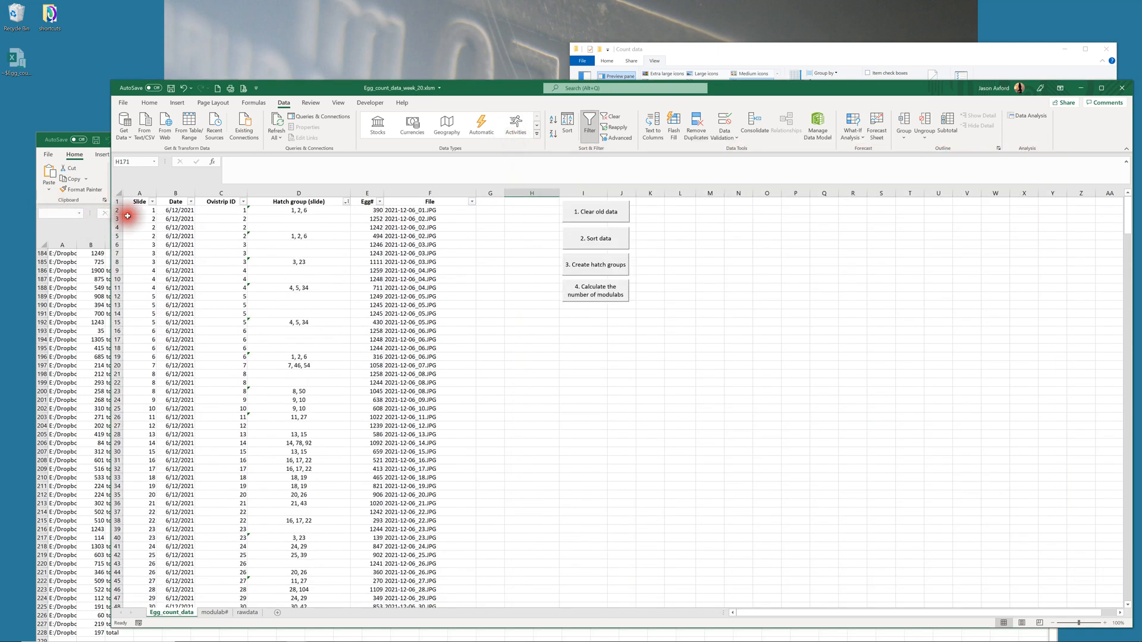
click(137, 211)
click(184, 89)
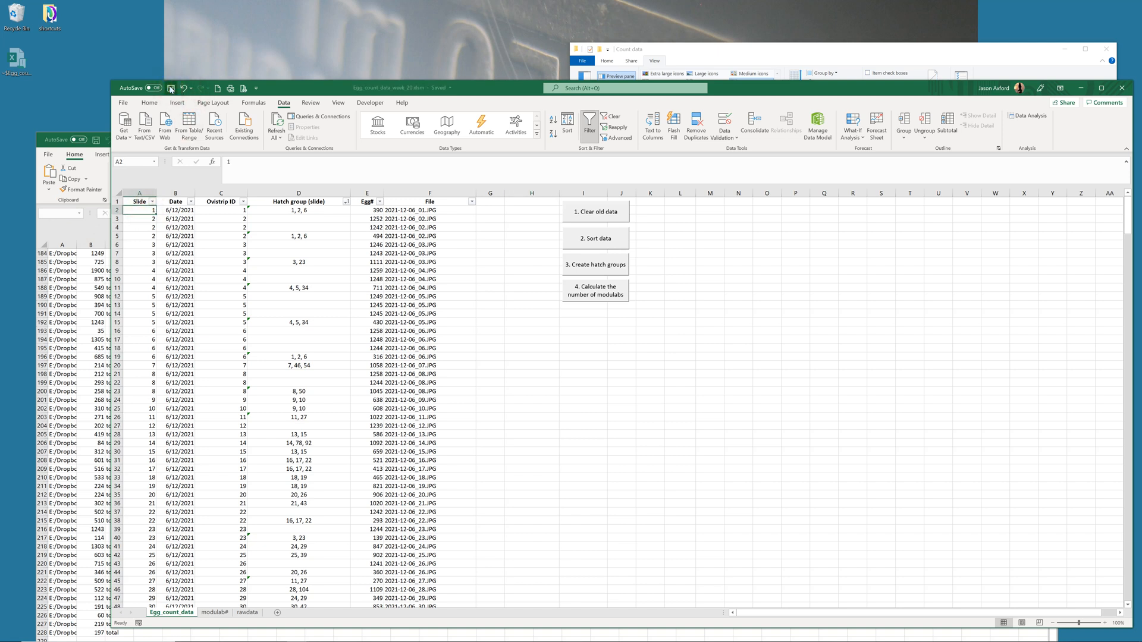
click(115, 94)
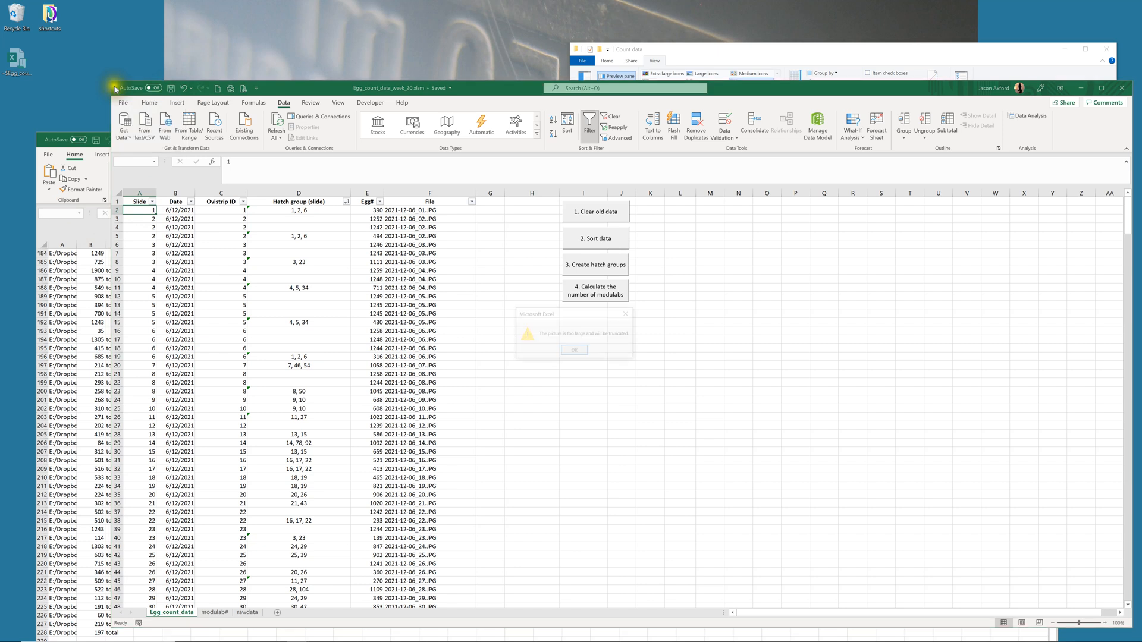
click(574, 351)
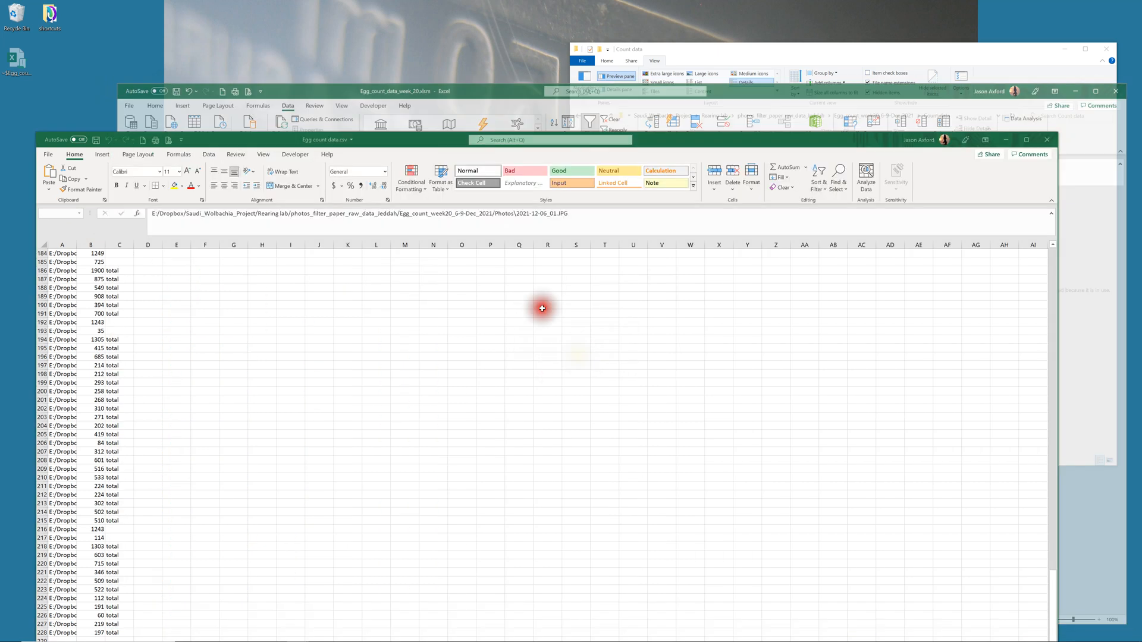